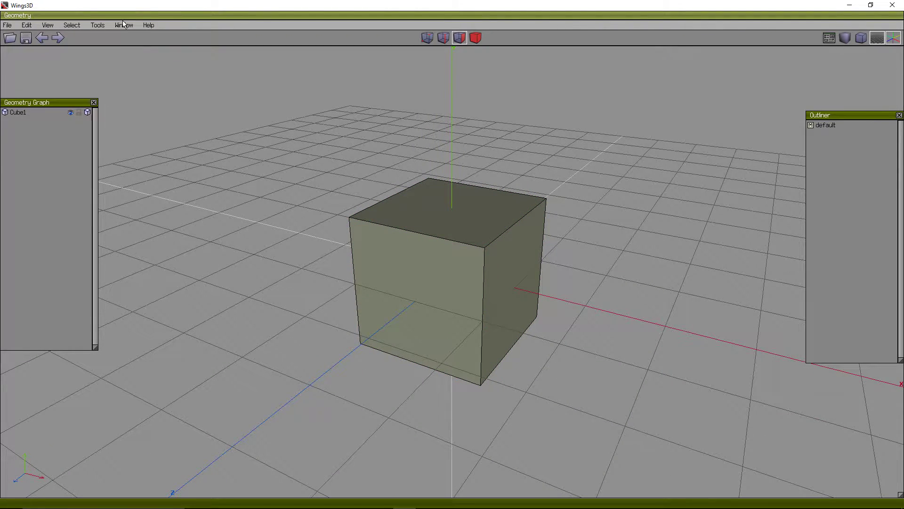
Close the Outliner and Geometry Graph windows.
click(123, 24)
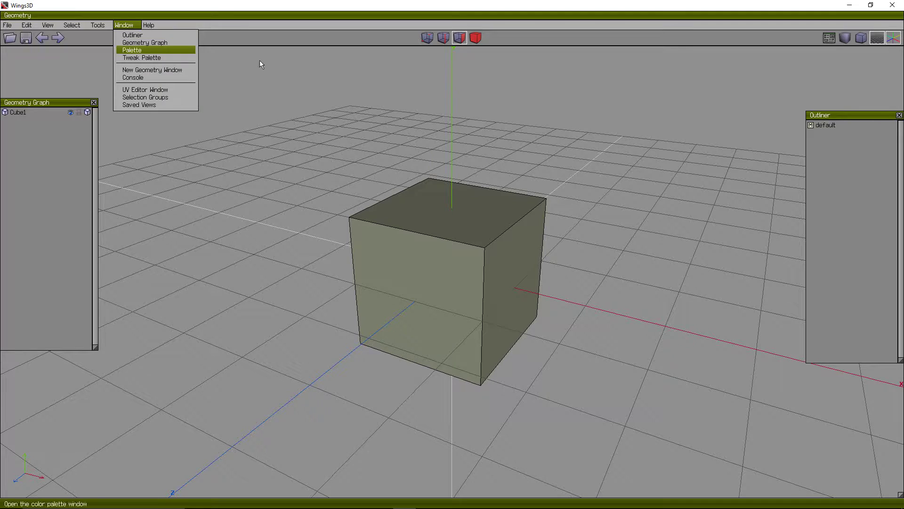
click(899, 115)
click(94, 101)
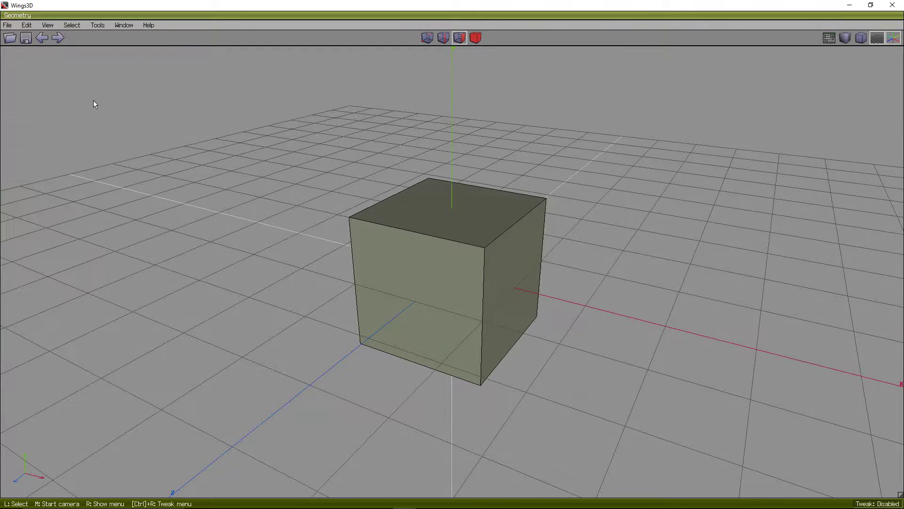
click(124, 26)
Select the whole default cube in body mode and delete it.
middle_drag(491, 146, 608, 266)
click(475, 38)
click(482, 275)
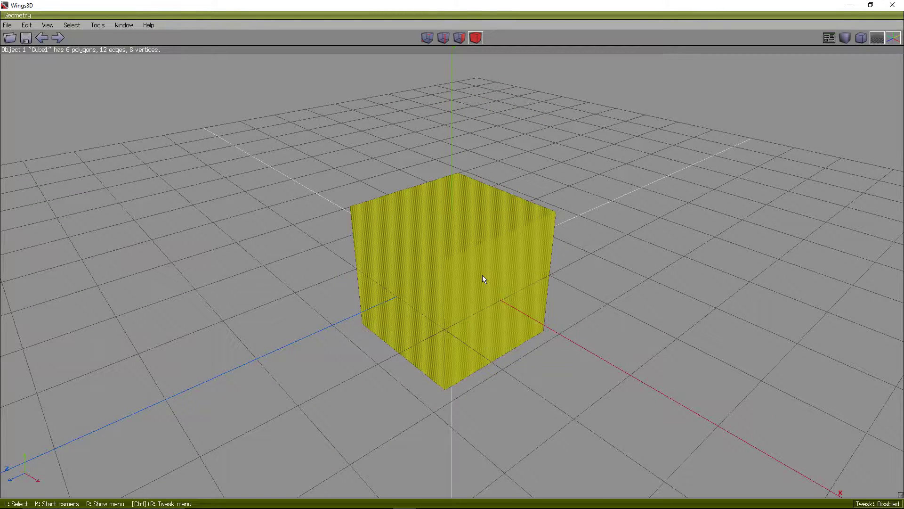
key(Delete)
right_click(463, 204)
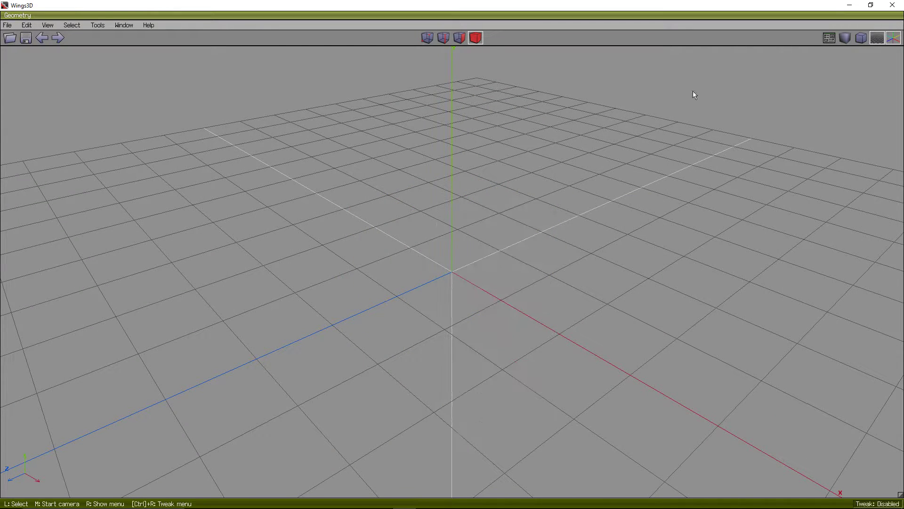
Reopen the Outliner and Geometry Graph windows and place them on opposite sides of the viewport.
click(124, 25)
click(132, 33)
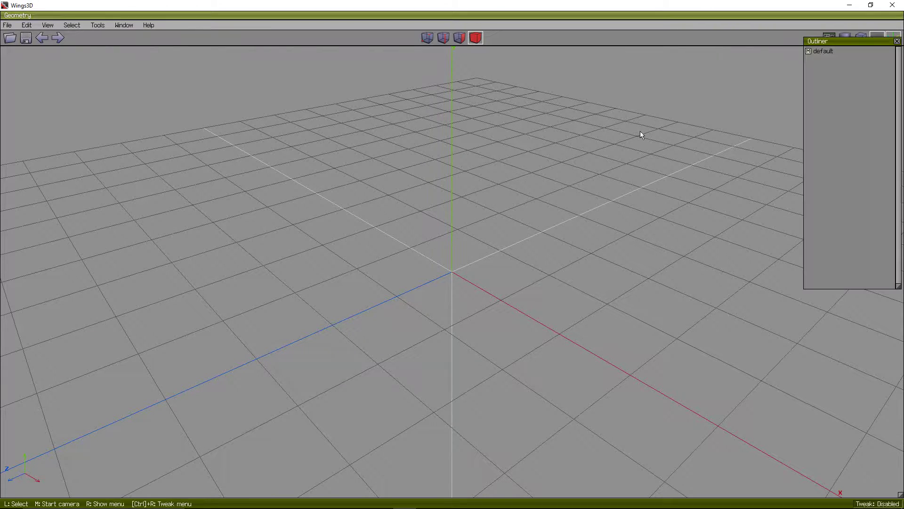
drag(837, 49, 839, 63)
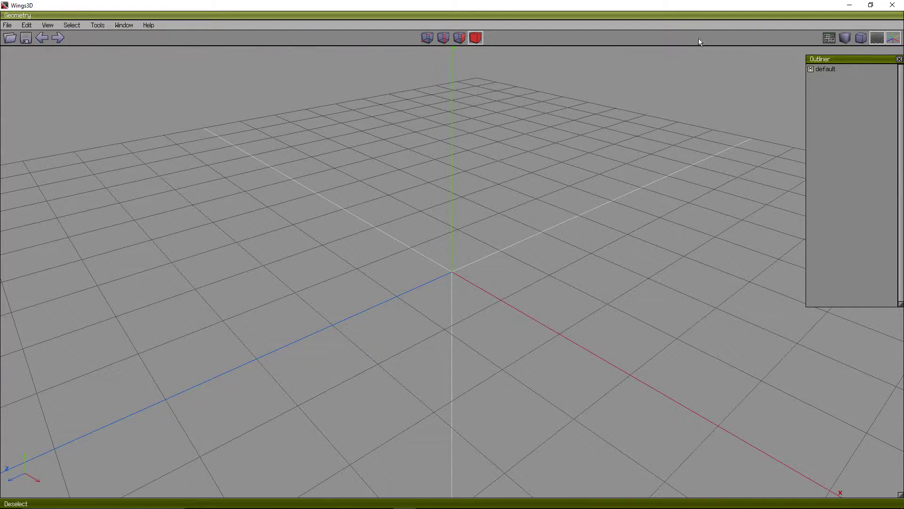
click(123, 25)
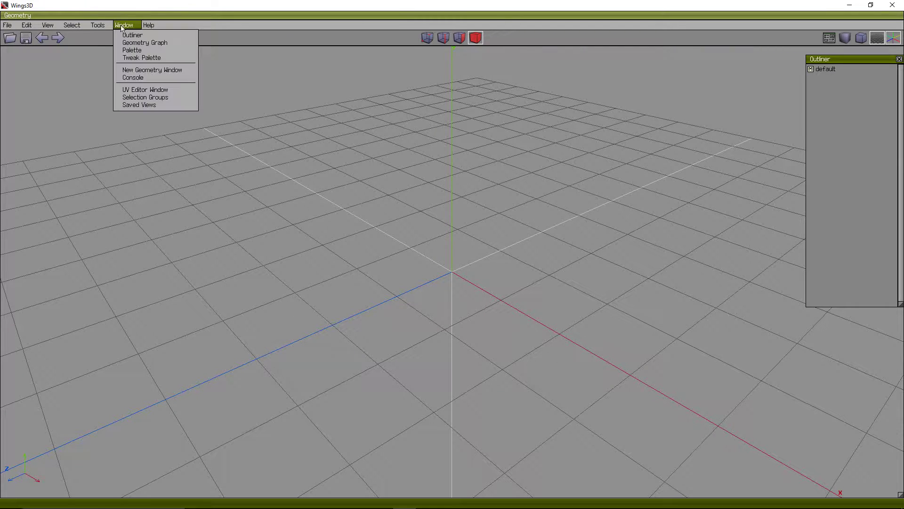
click(144, 42)
drag(842, 42, 1, 55)
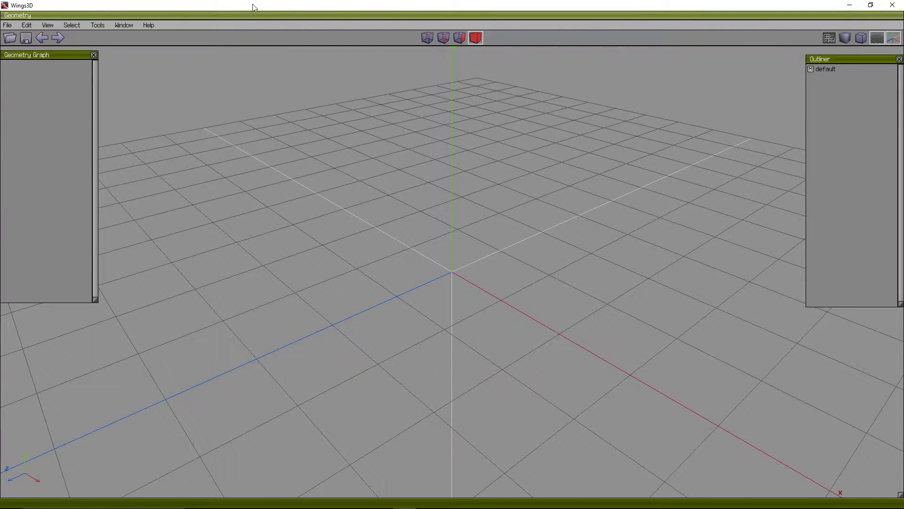
Create a new default cube and switch to vertex selection mode.
right_click(573, 214)
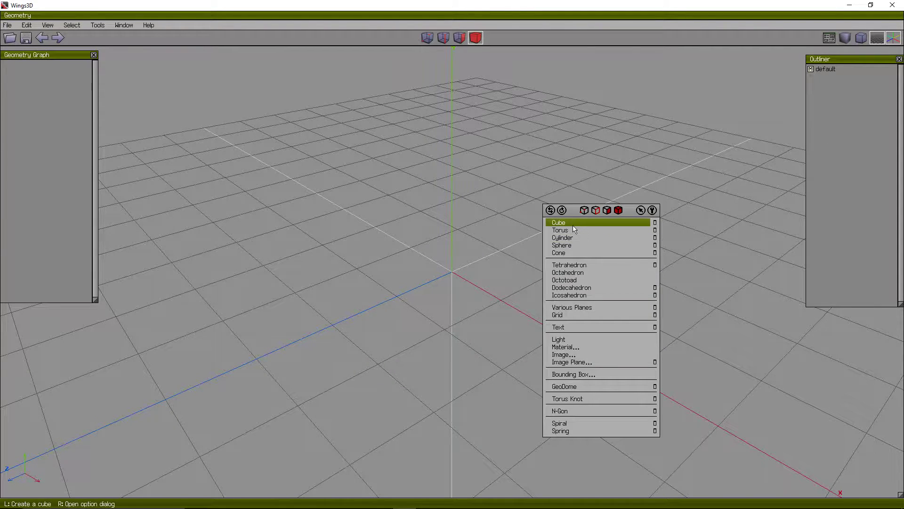
click(573, 225)
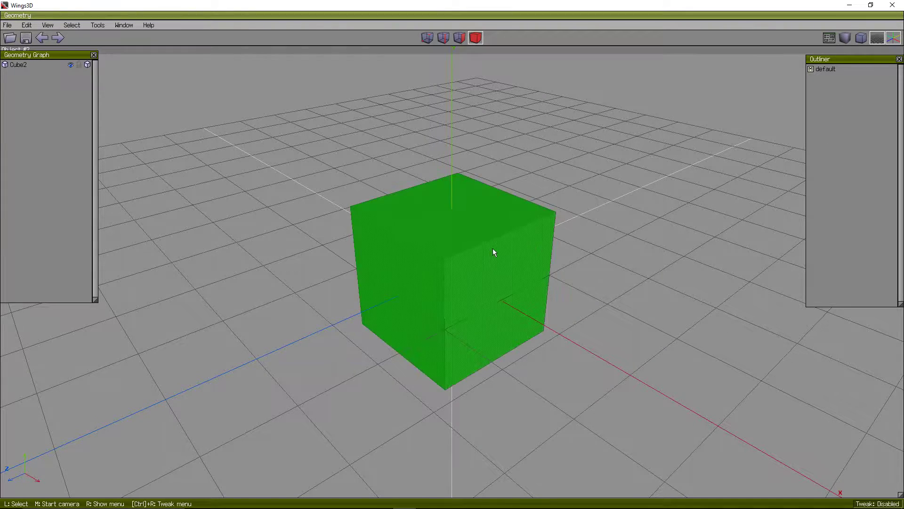
click(427, 38)
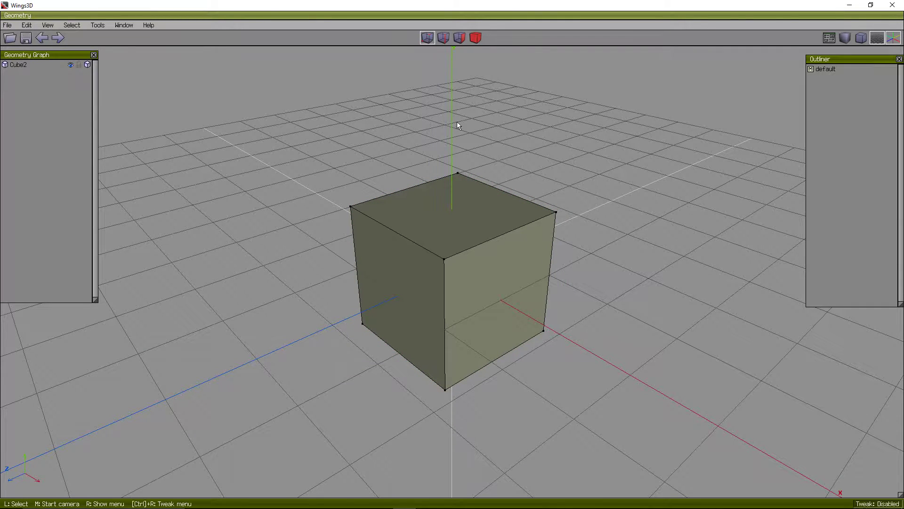
Try to move three of the cube's top vertices freely, and clear the vertex selection.
right_click(408, 211)
click(393, 218)
click(392, 238)
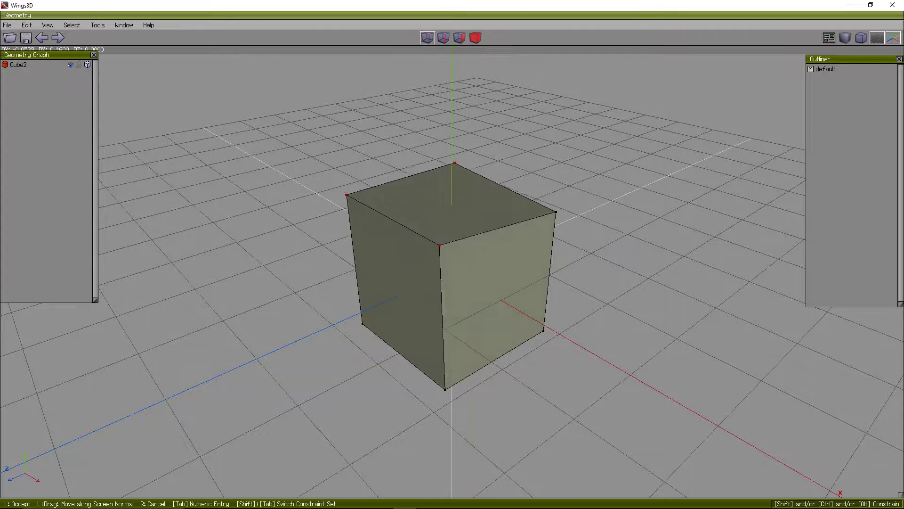
right_click(478, 181)
right_click(478, 181)
middle_click(361, 162)
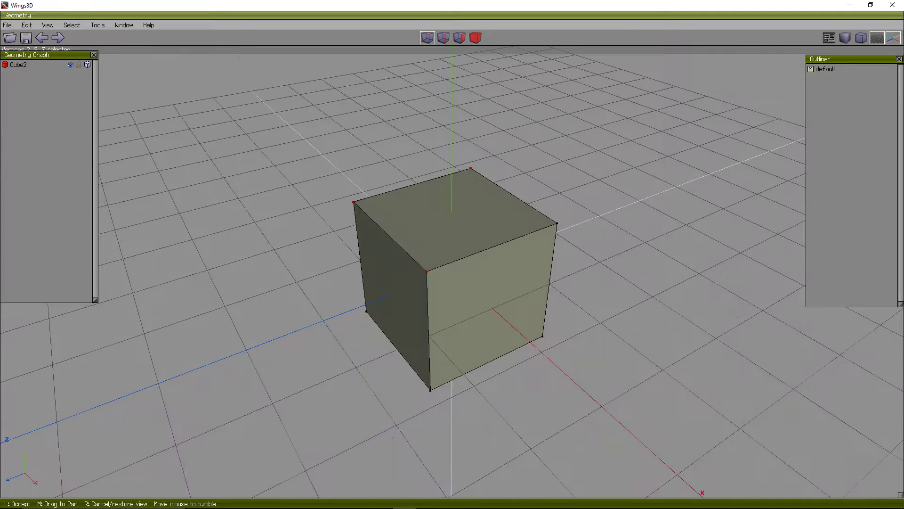
click(471, 83)
key(space)
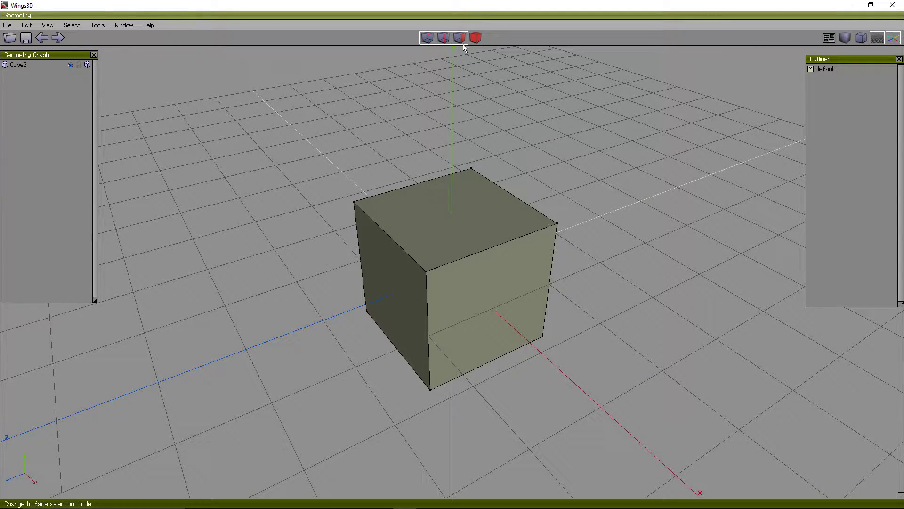
Try out face selection on the cube's top and edge selection on three edges meeting at a corner.
click(480, 195)
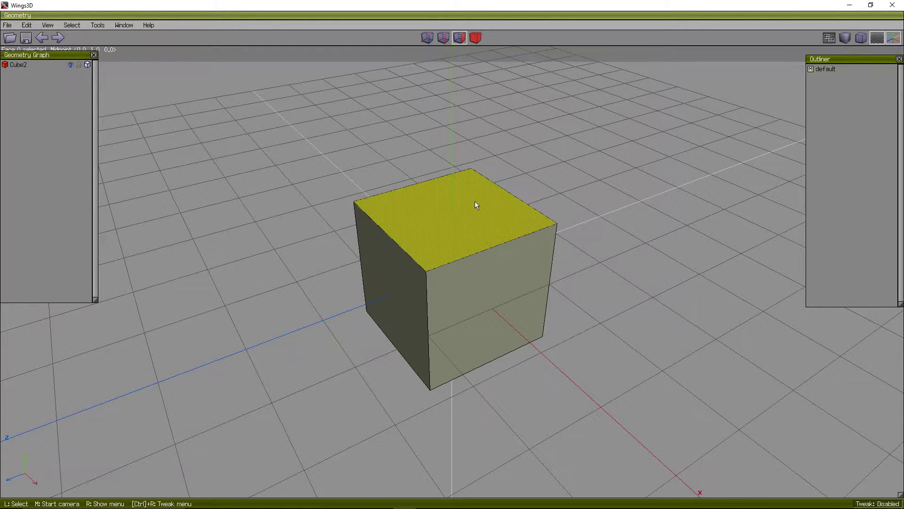
click(471, 199)
click(443, 38)
click(423, 308)
click(422, 264)
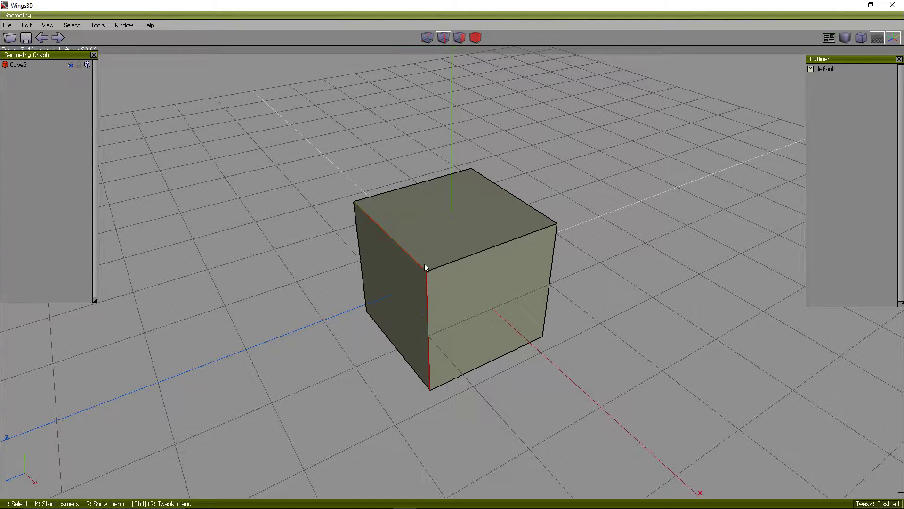
right_click(468, 243)
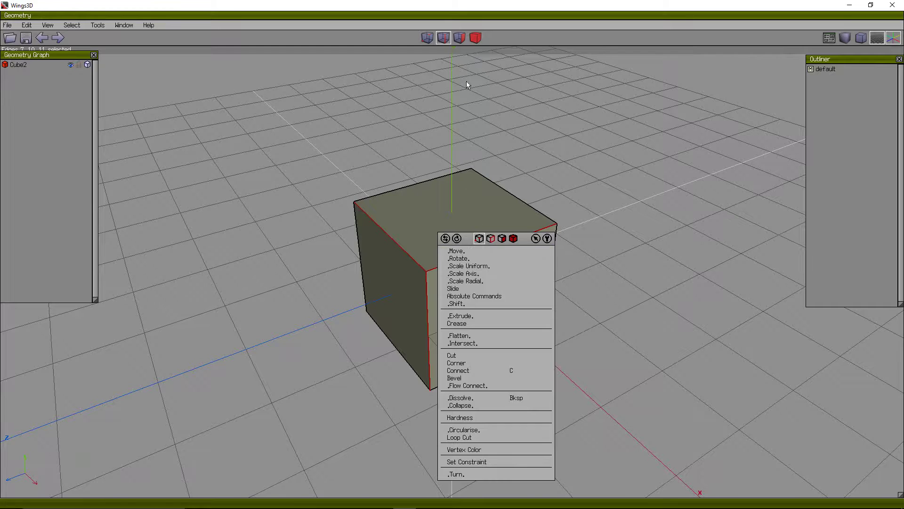
Try out body selection and the face commands on a side face, and open the shape creation list with nothing selected.
click(475, 38)
click(448, 243)
click(458, 38)
right_click(390, 329)
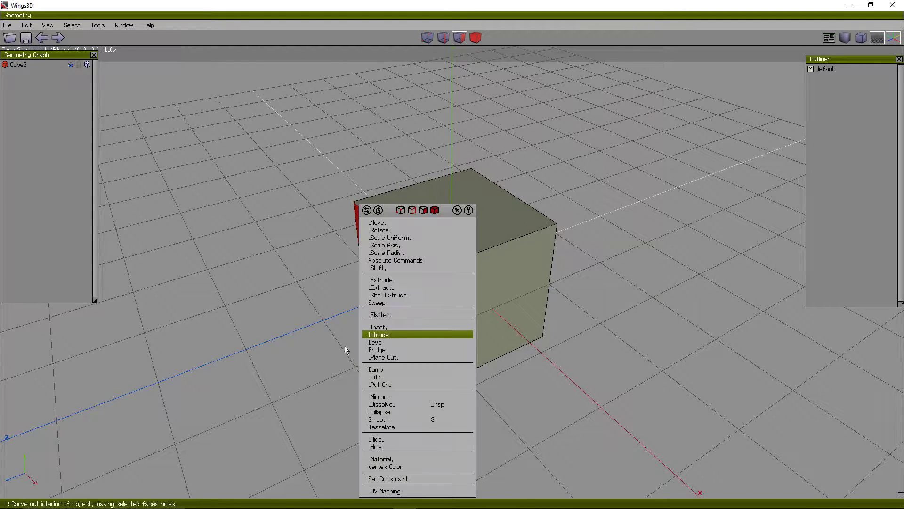
click(315, 284)
right_click(282, 284)
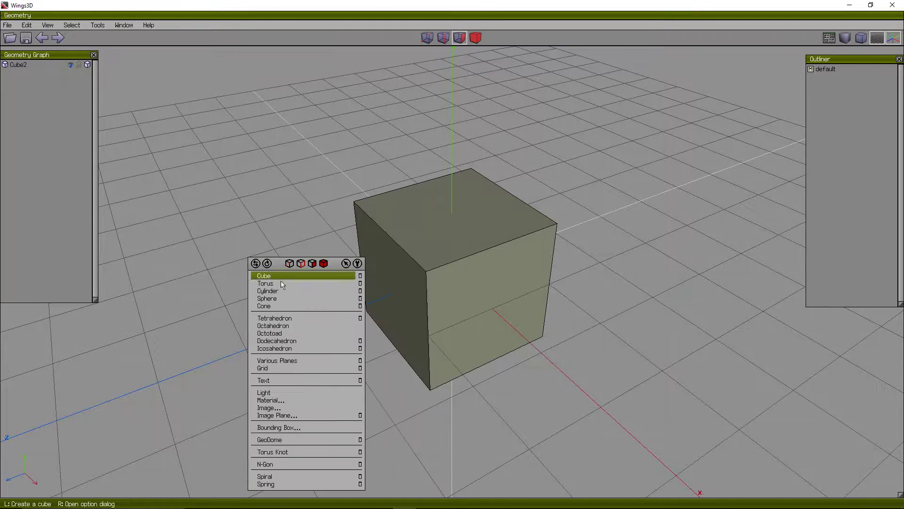
Select the cube's side face on the positive Z side.
click(415, 270)
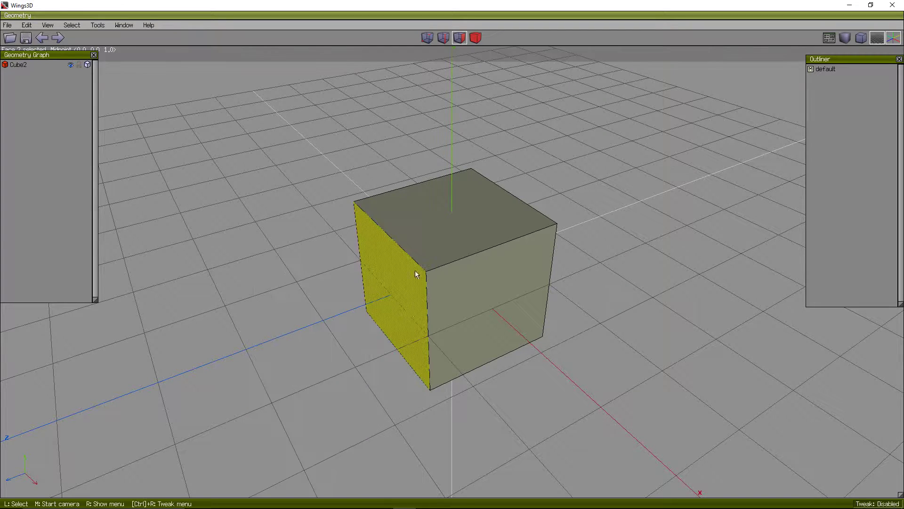
right_click(327, 218)
click(243, 232)
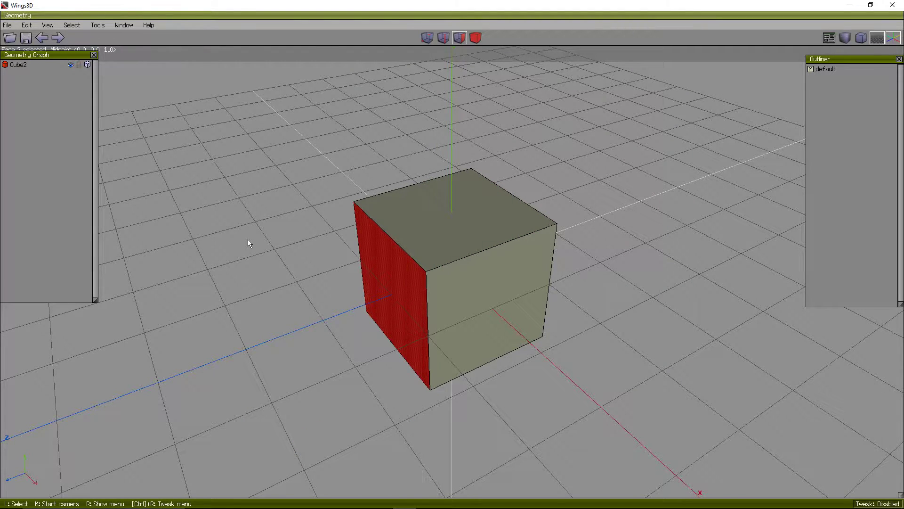
Switch to orthographic projection and examine the cube from above and from orbited angles.
key(y)
click(846, 46)
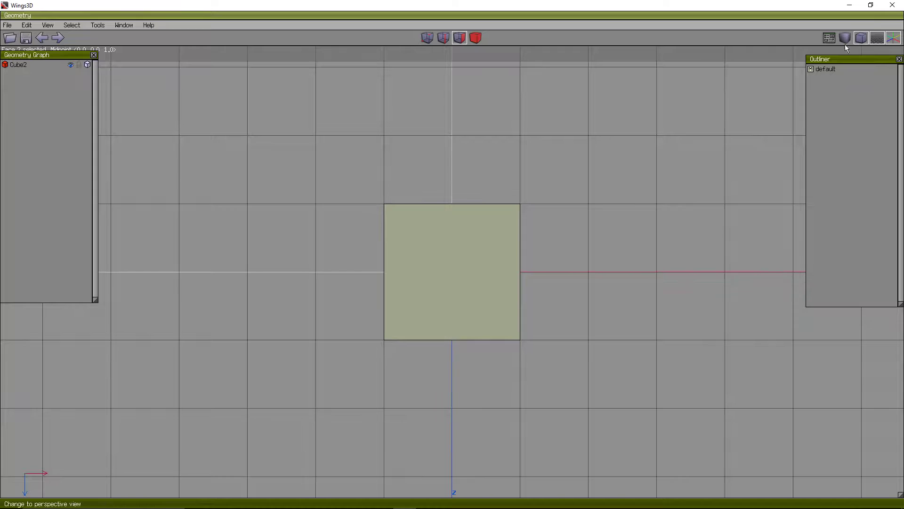
middle_click(555, 187)
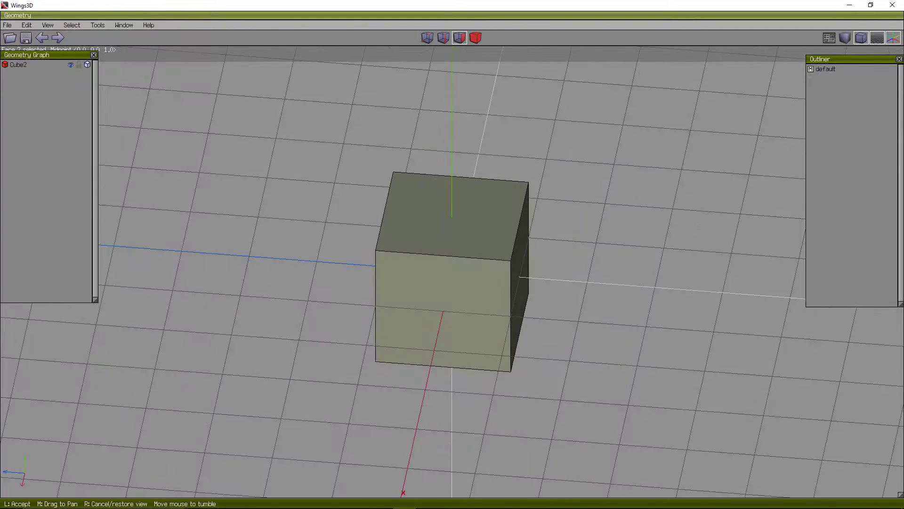
key(y)
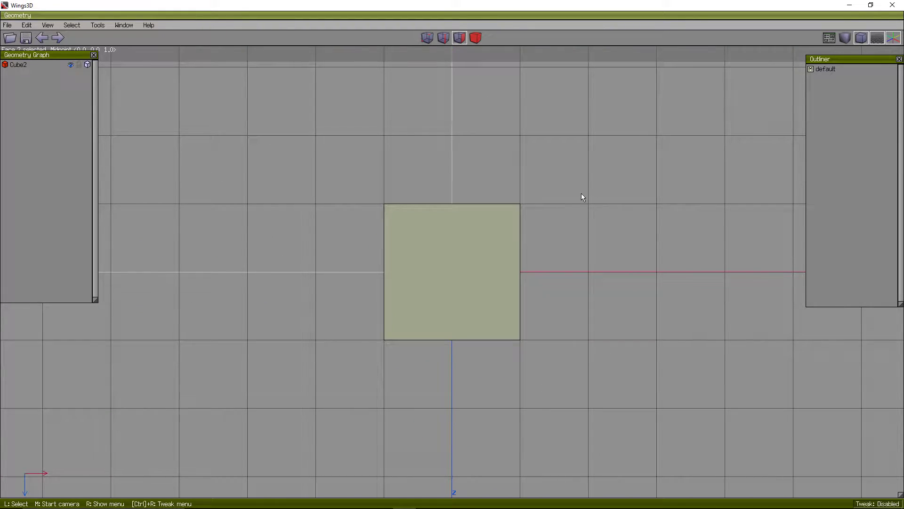
middle_click(487, 247)
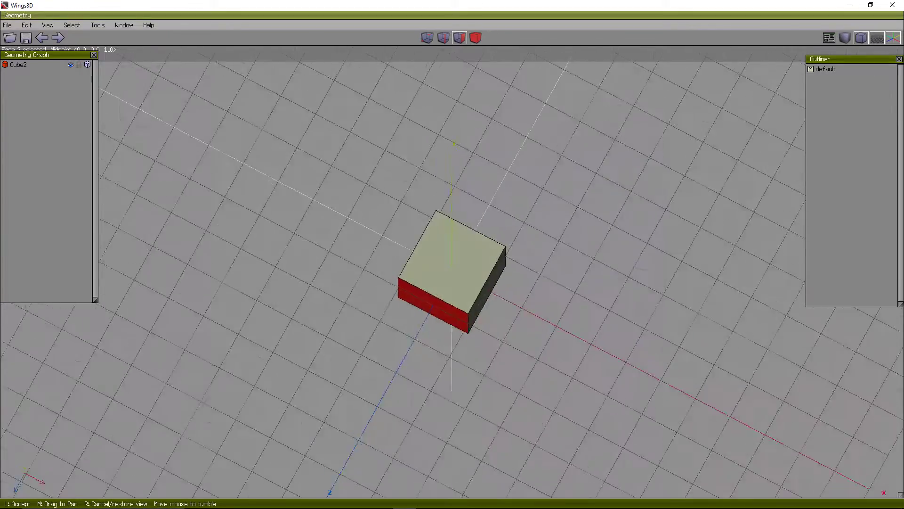
click(520, 282)
key(y)
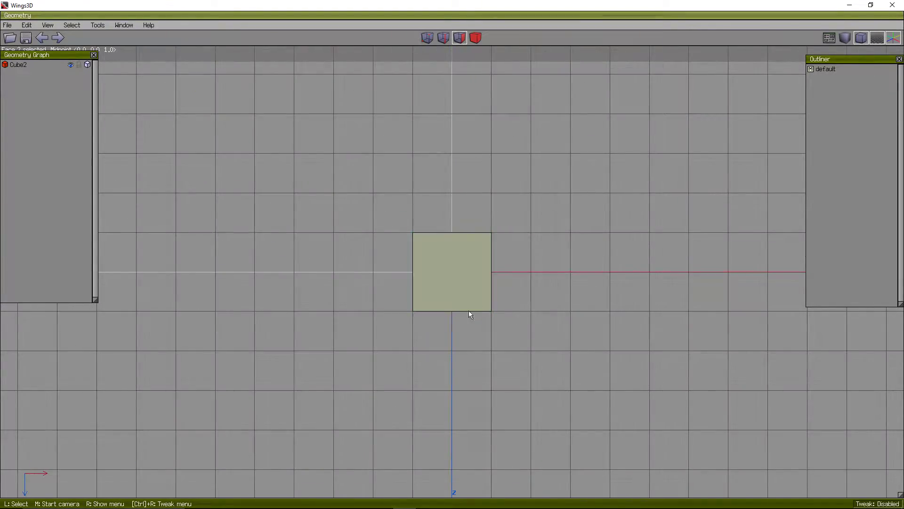
Extrude the selected side face 3 units outward along the Z direction.
scroll(469, 312, up, 3)
right_click(591, 213)
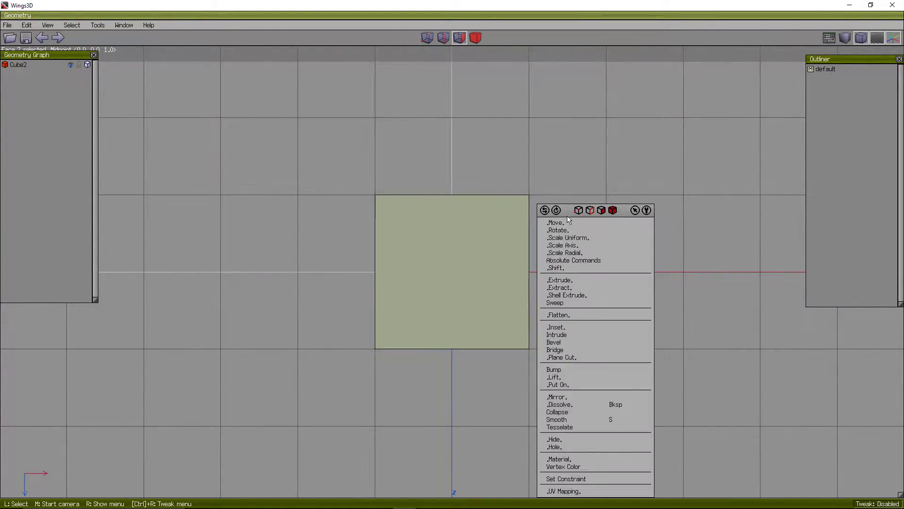
click(567, 283)
click(565, 295)
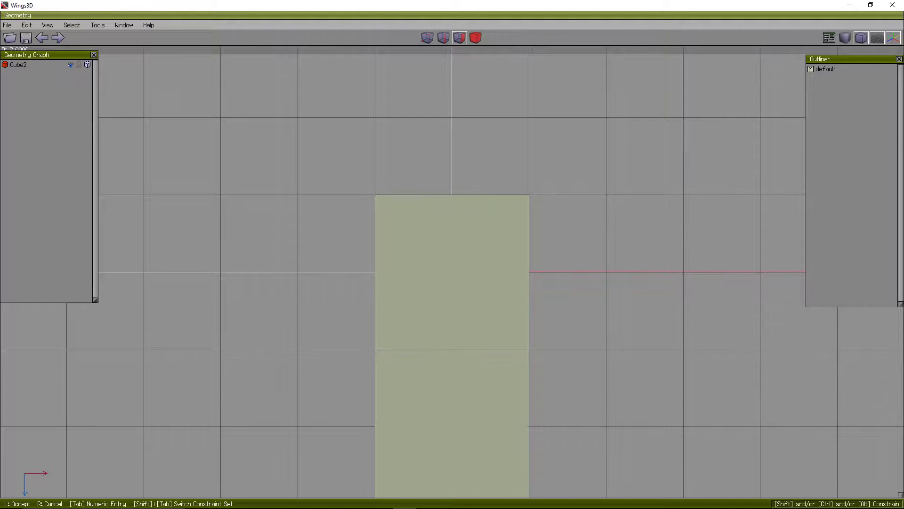
click(519, 255)
Move the extruded end face 5 units down along the Y axis.
scroll(519, 255, down, 3)
middle_click(519, 255)
click(512, 222)
right_click(512, 221)
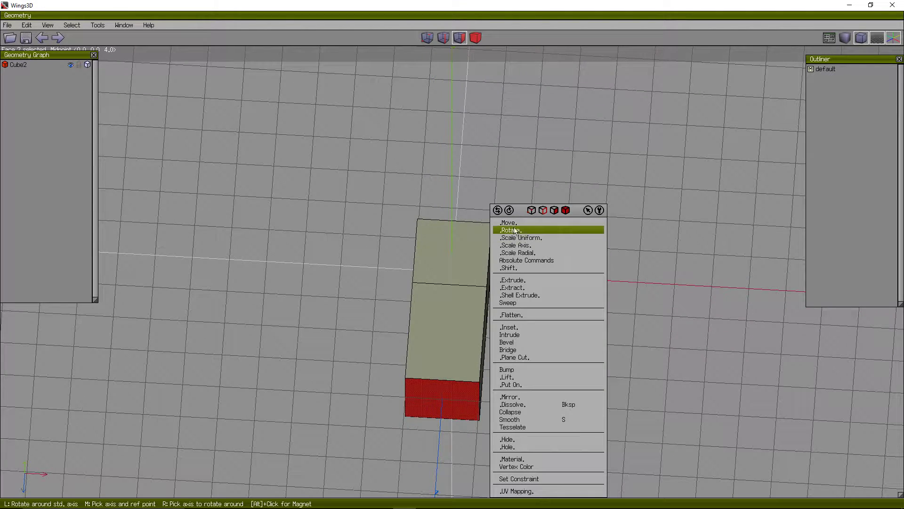
click(503, 222)
click(492, 255)
click(515, 269)
Switch to perspective projection and compare the slanted extrusion from above and from the side, clearing the selection.
middle_drag(516, 269, 506, 272)
key(y)
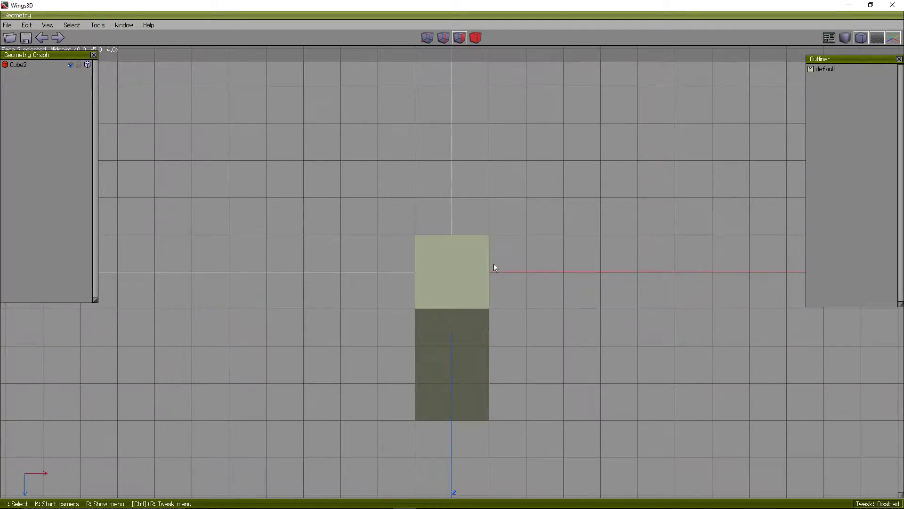
click(862, 42)
middle_click(552, 242)
click(552, 242)
key(y)
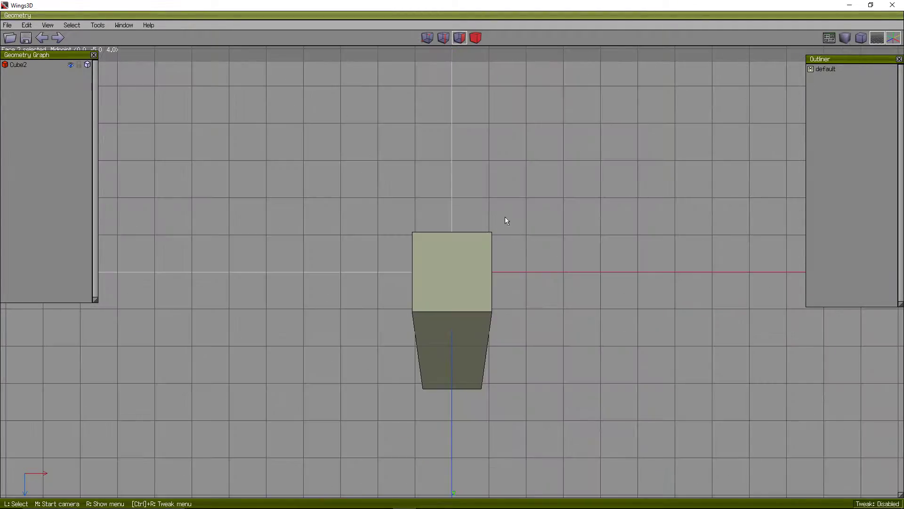
key(space)
middle_click(444, 349)
click(445, 348)
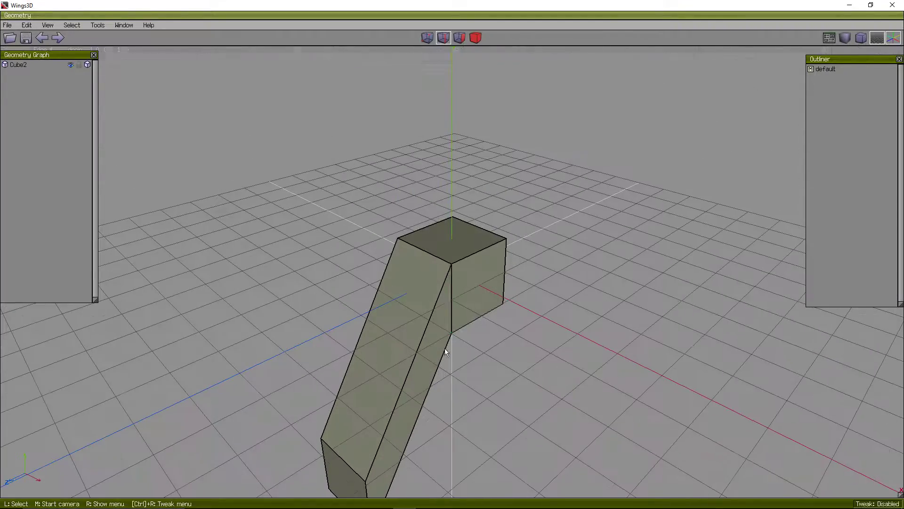
Select the lower end face of the extrusion in face mode and move it down along Y until its midpoint is at -106.
click(459, 37)
middle_click(480, 255)
click(480, 256)
click(325, 405)
scroll(470, 258, down, 12)
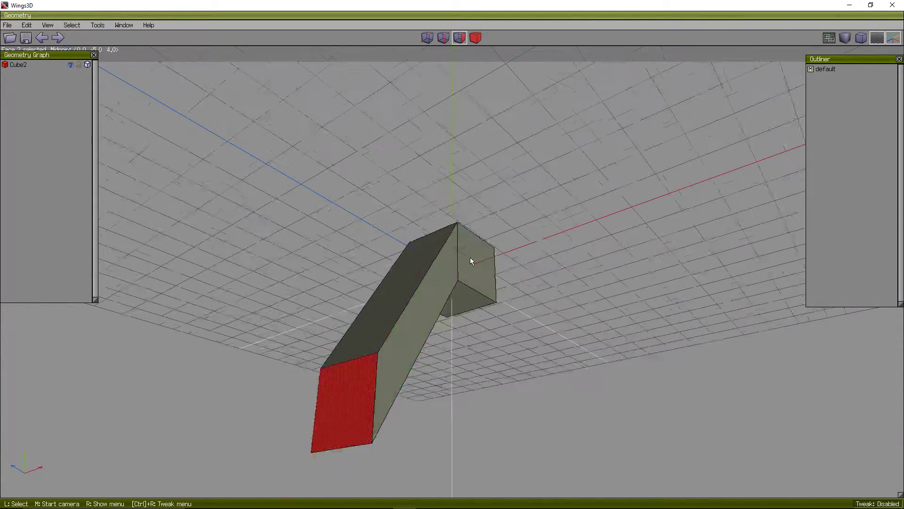
right_click(452, 283)
click(450, 226)
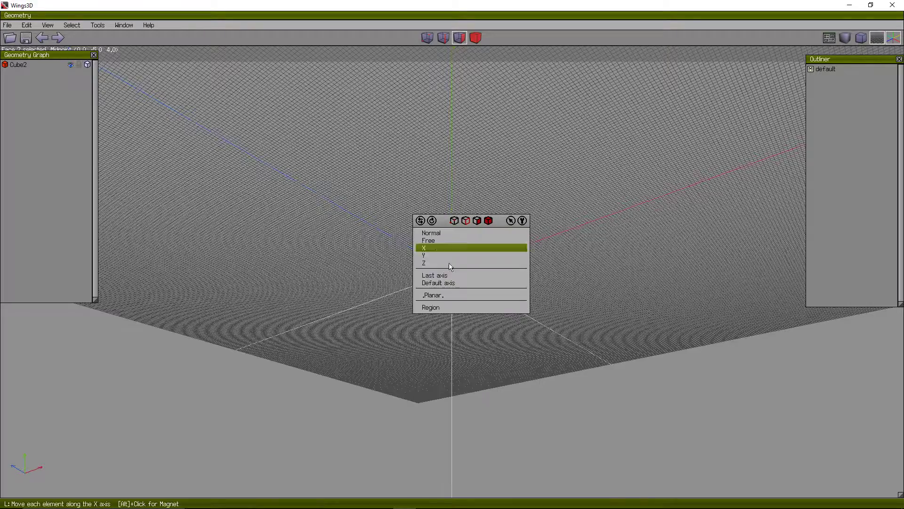
click(437, 258)
click(437, 255)
key(y)
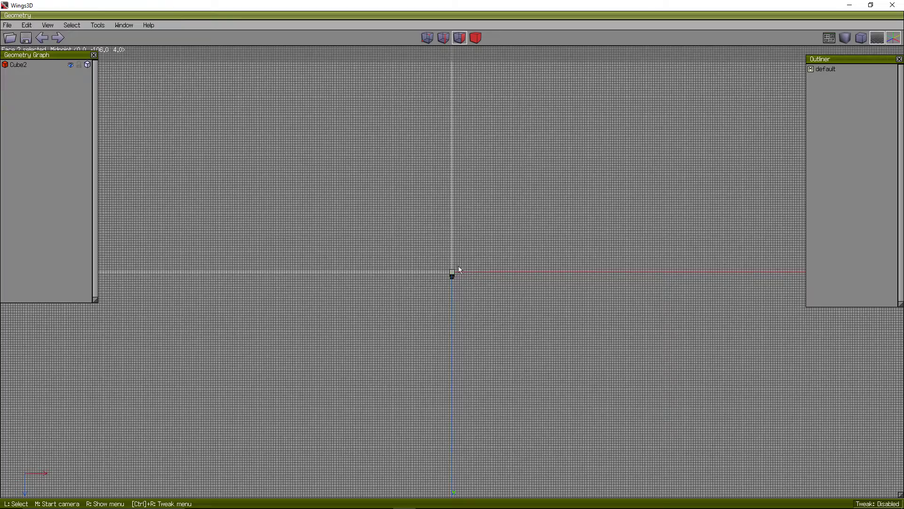
Inspect the stretched extrusion up close from above and at an angle in perspective, clearing the face selection.
scroll(453, 338, up, 5)
scroll(451, 323, down, 2)
scroll(464, 314, up, 3)
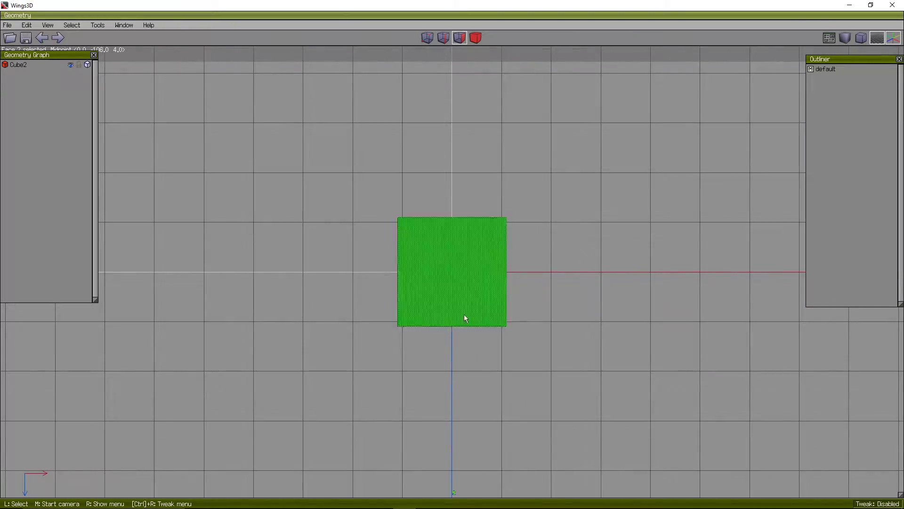
scroll(448, 324, down, 4)
middle_click(447, 324)
click(448, 324)
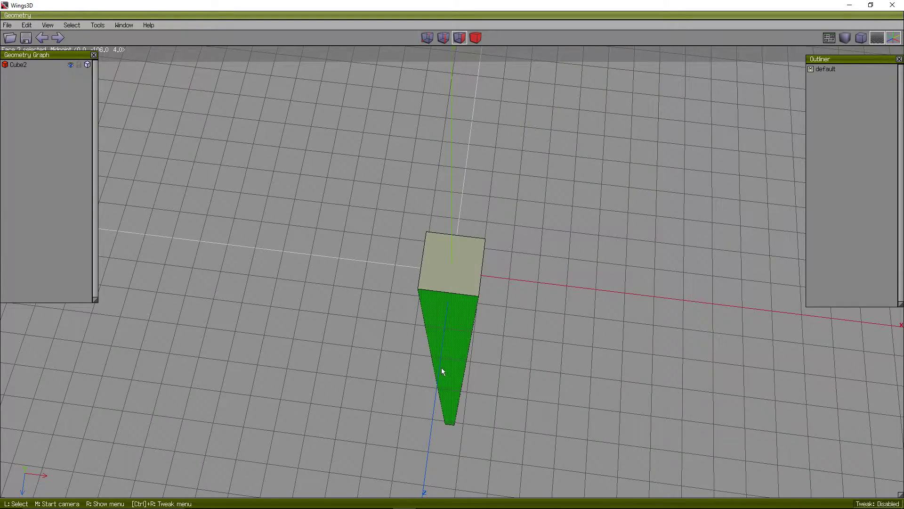
key(space)
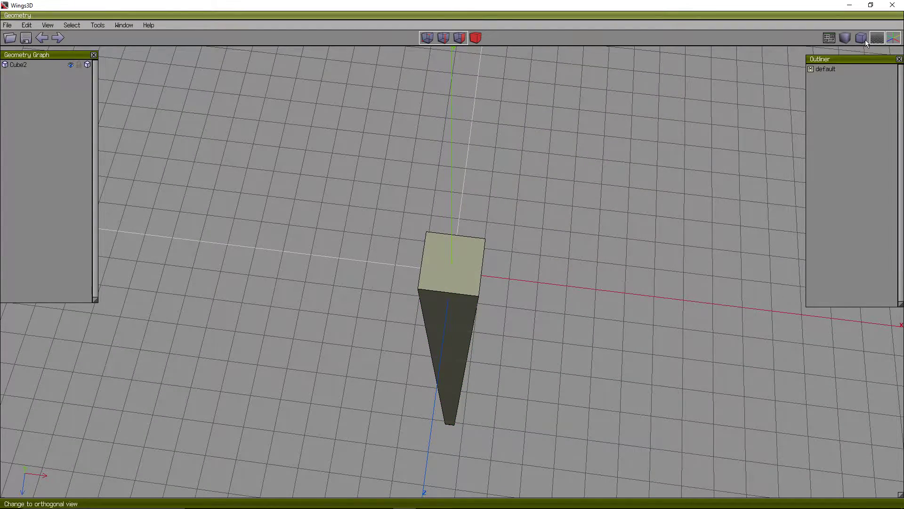
Switch to orthographic projection and compare the stretched extrusion from straight above and from the side.
click(862, 39)
key(y)
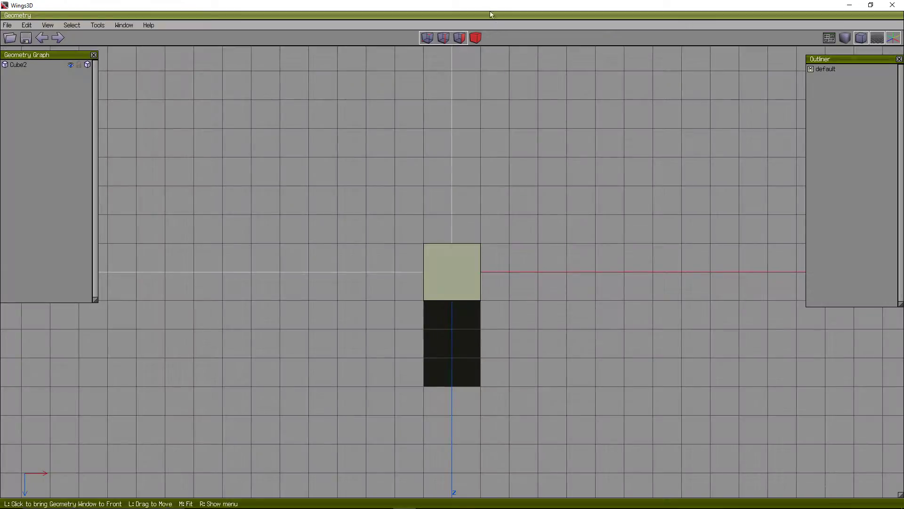
middle_click(456, 364)
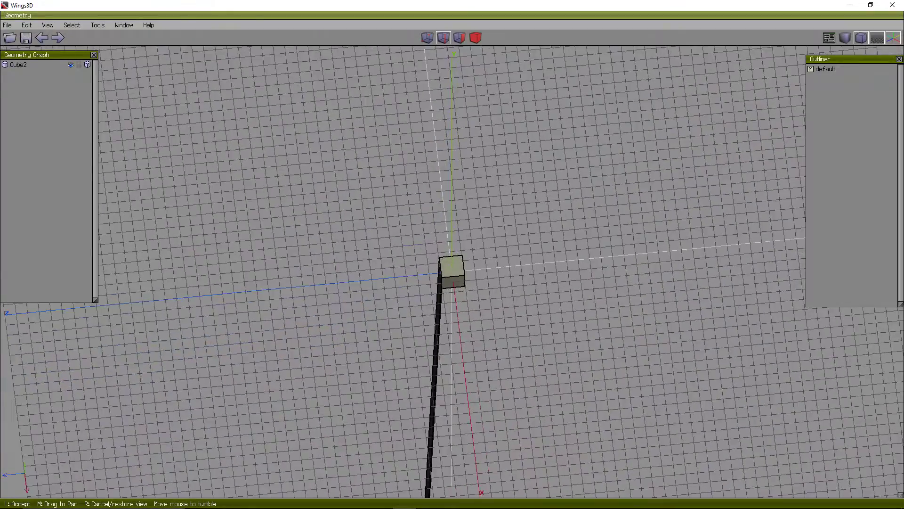
click(456, 364)
Undo the face moves and the extrusion, going back to the plain cube with its side face selected.
click(43, 44)
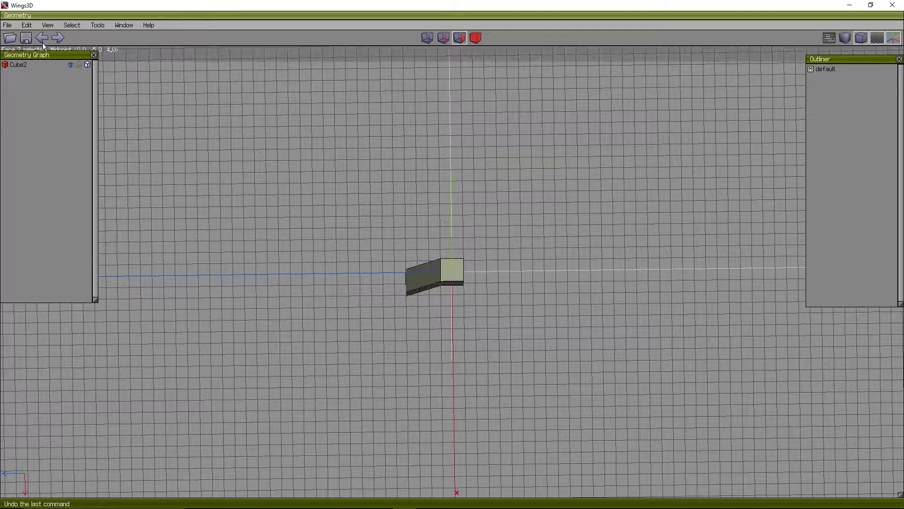
middle_click(439, 241)
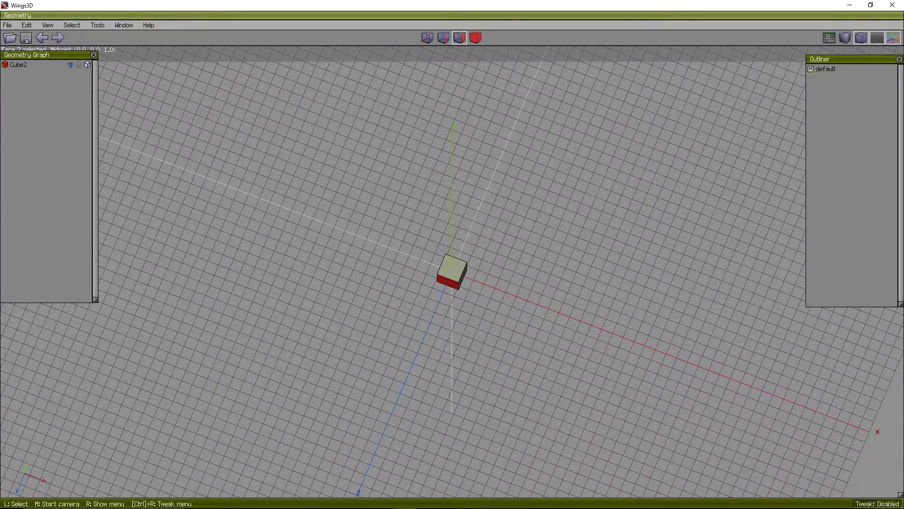
scroll(549, 281, up, 4)
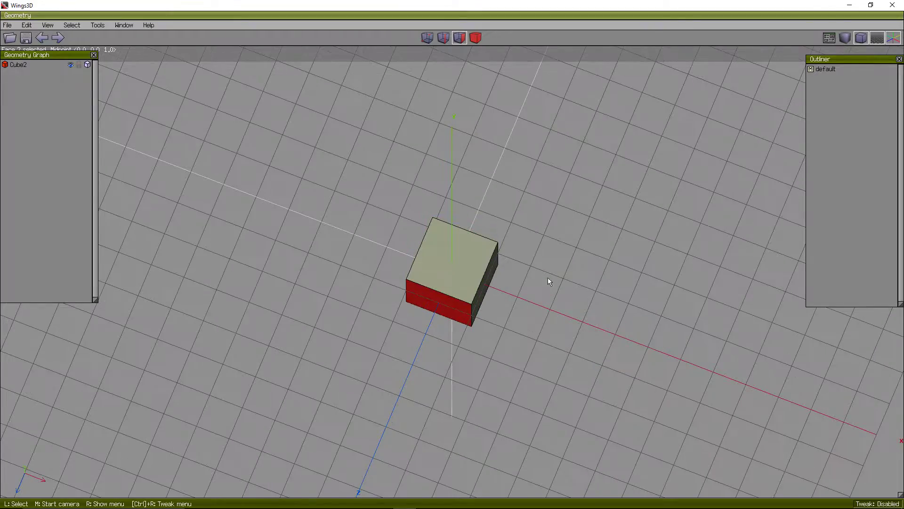
Turn on smooth shading for the cube, deselect its side face and view it from another corner.
click(844, 39)
middle_click(440, 306)
click(440, 306)
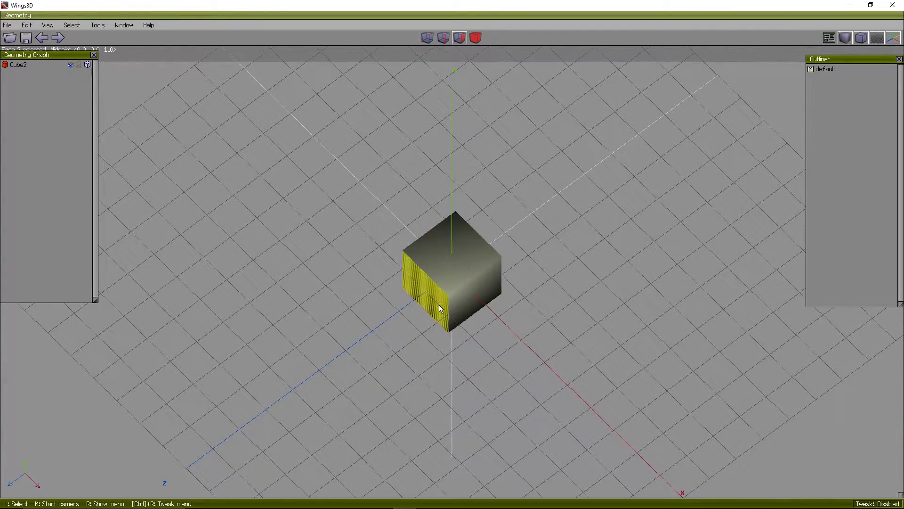
click(439, 307)
middle_click(440, 306)
right_click(471, 246)
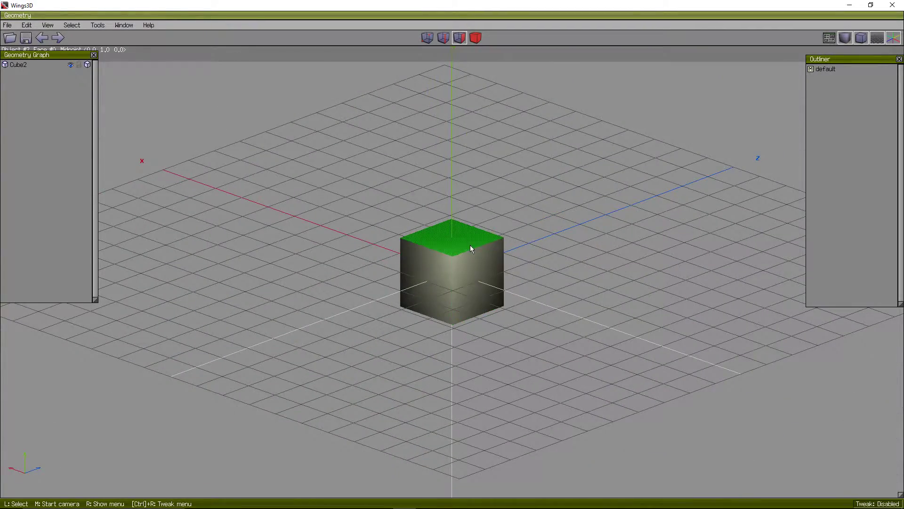
Select the whole cube in body mode and apply the Spherical Harmonics 5 shader.
click(475, 38)
click(454, 270)
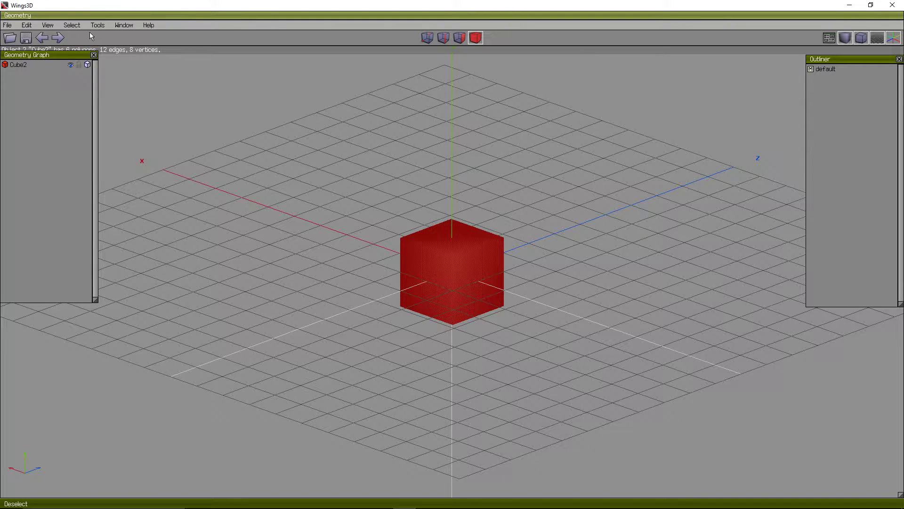
click(48, 26)
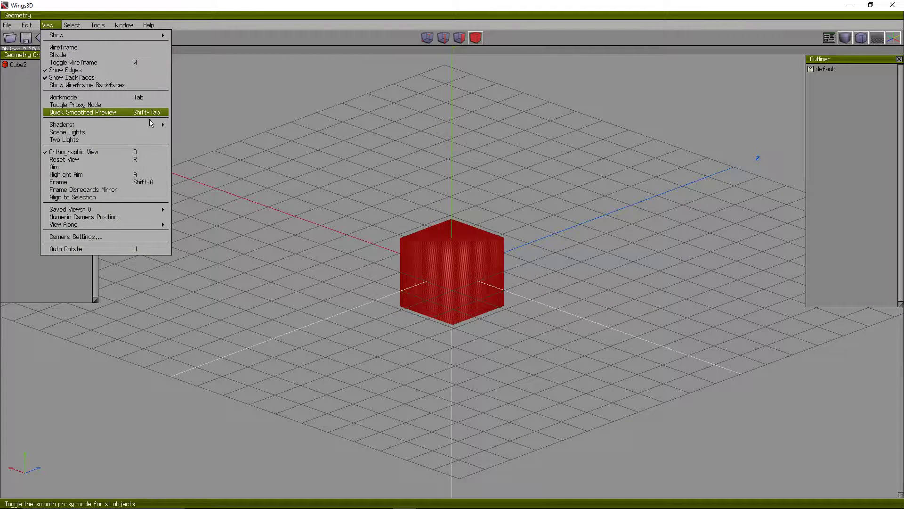
mouse_move(166, 126)
click(221, 192)
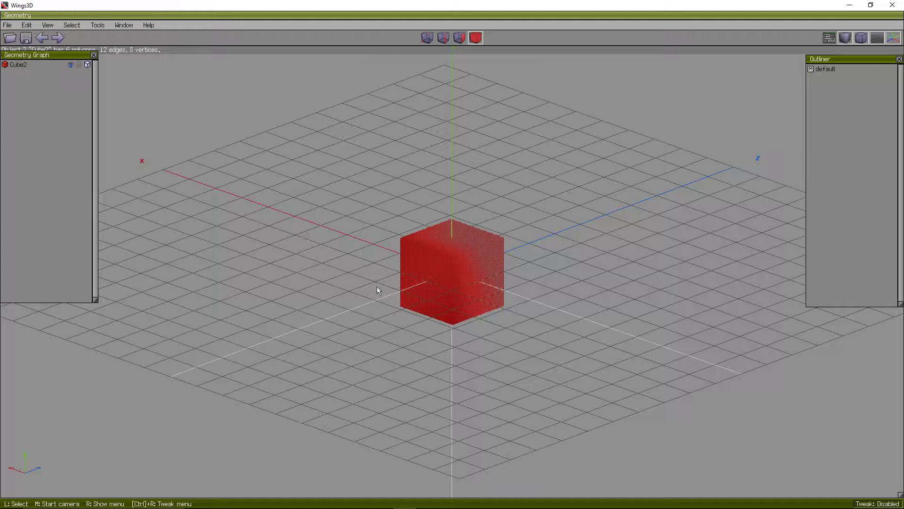
Try the Spherical Harmonics 8 and Spherical Harmonics 9 shaders on the cube.
click(48, 25)
mouse_move(159, 126)
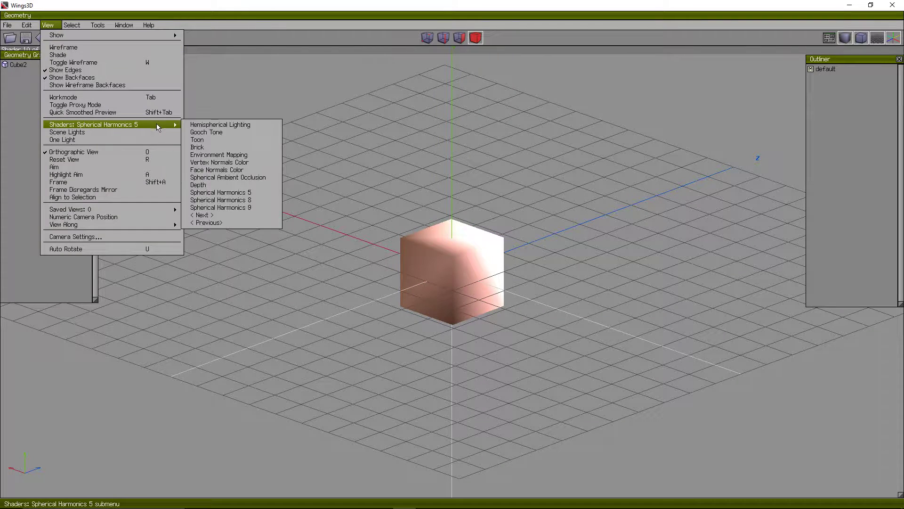
click(246, 199)
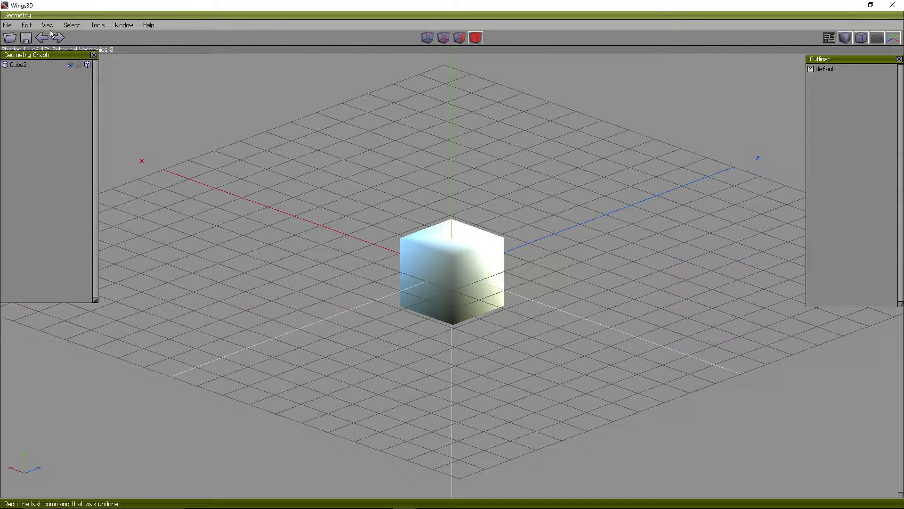
click(47, 25)
mouse_move(155, 124)
click(240, 207)
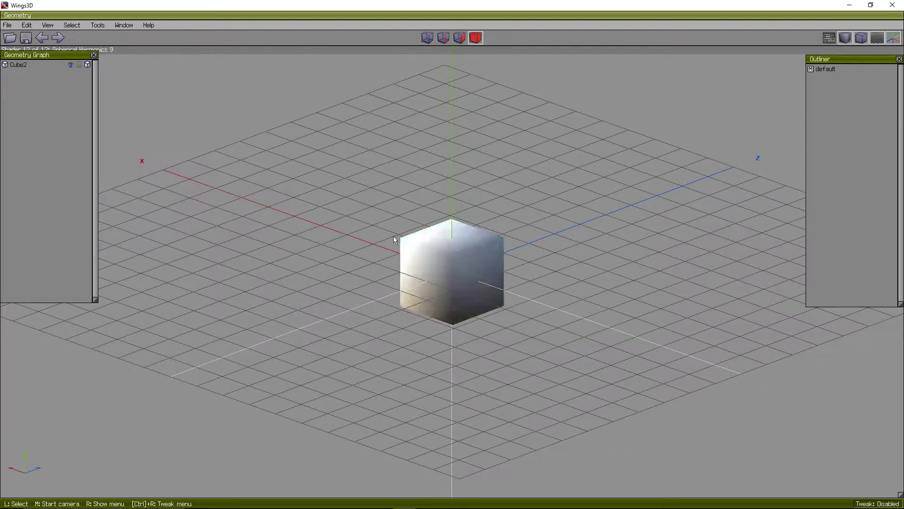
Turn smooth shading off and view the flat-shaded cube close up from a corner.
middle_click(394, 240)
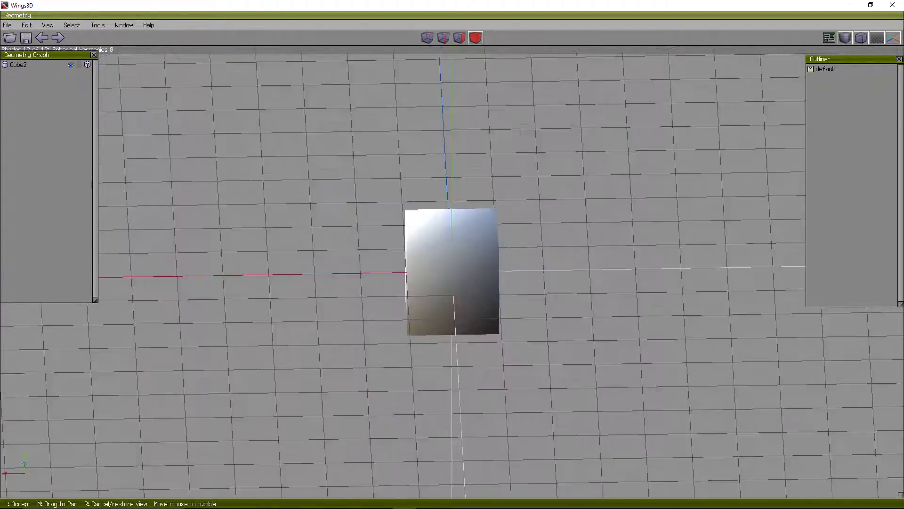
right_click(394, 241)
click(845, 39)
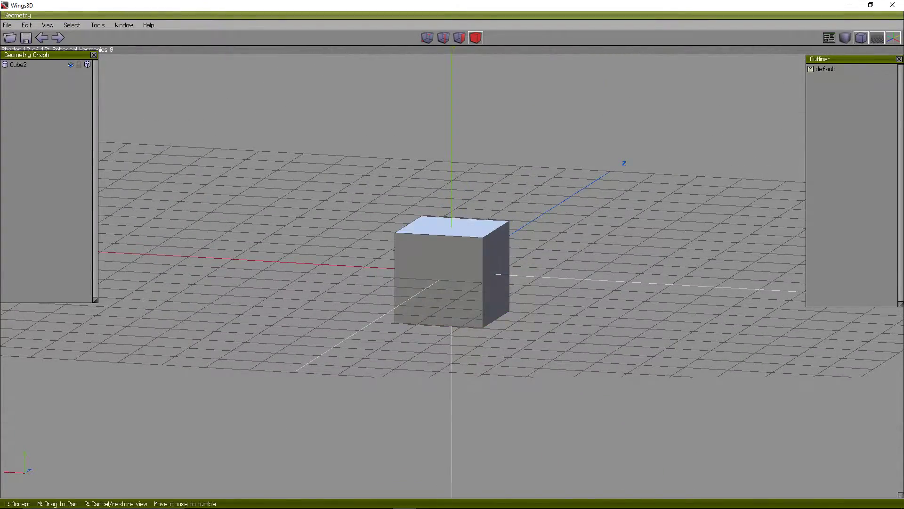
scroll(452, 272, up, 8)
click(144, 125)
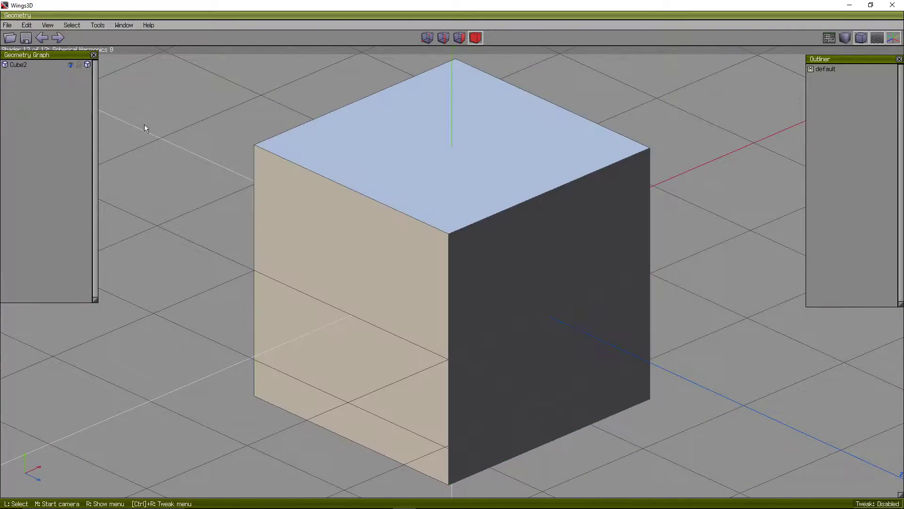
Try the Brick and Toon shaders on the cube.
click(48, 25)
mouse_move(178, 126)
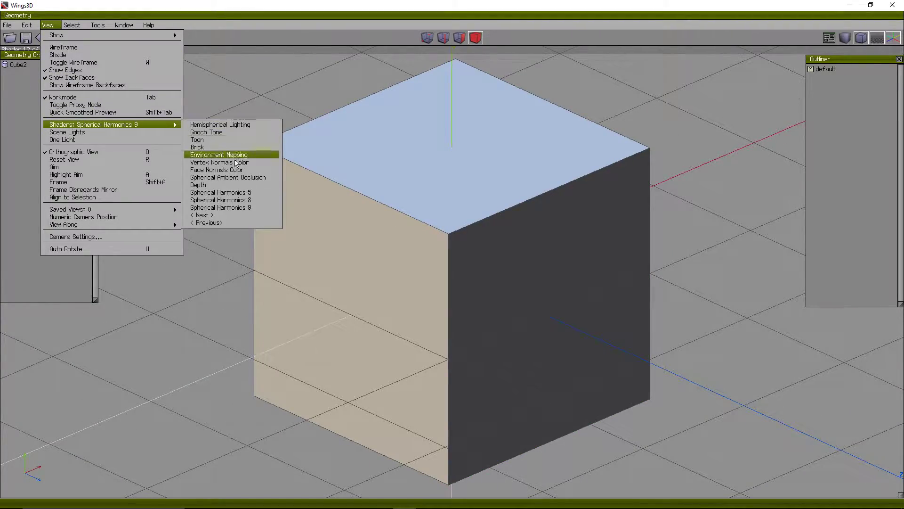
click(218, 149)
click(47, 25)
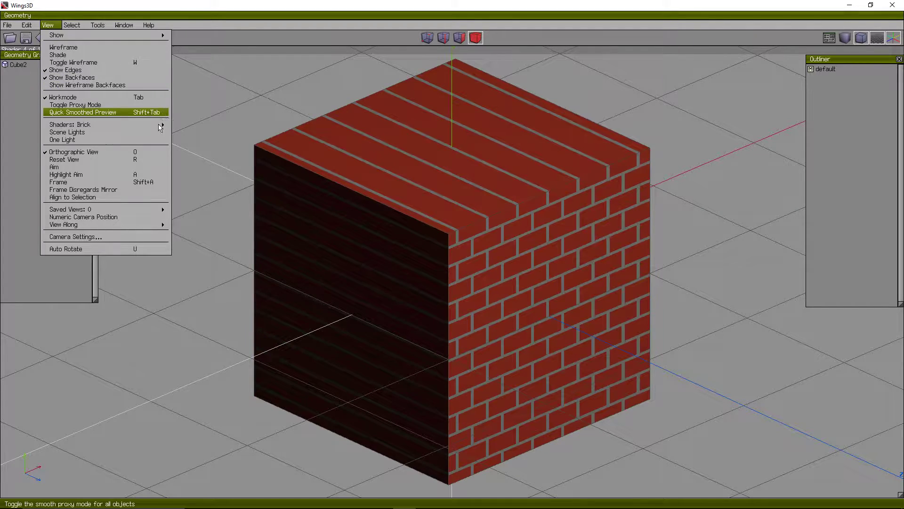
mouse_move(142, 124)
click(203, 140)
Apply the Gooch Tone shader and compare it on the cube with smooth and flat shading.
click(47, 25)
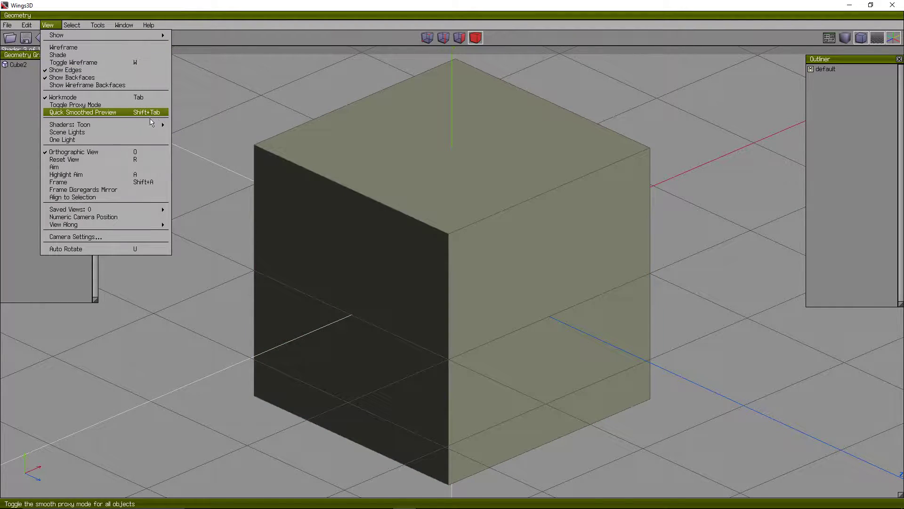
click(212, 132)
middle_click(232, 143)
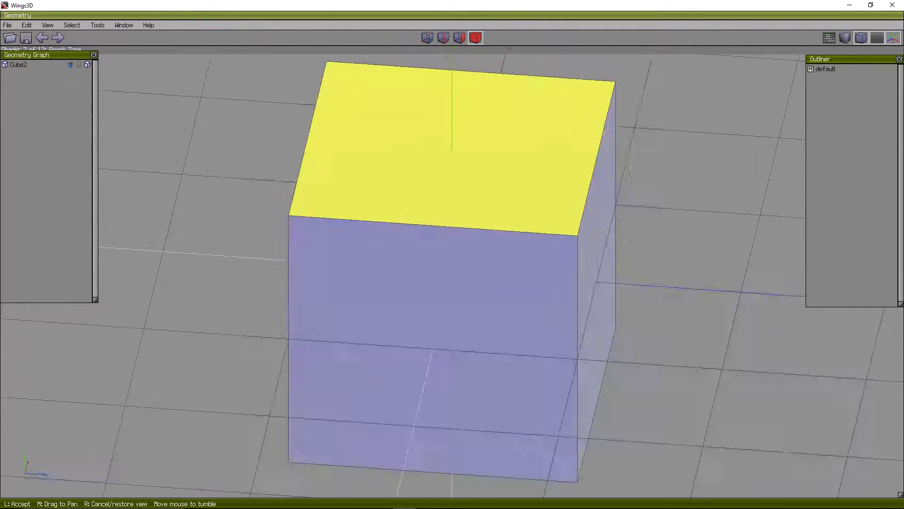
click(885, 59)
click(844, 37)
middle_click(710, 164)
click(709, 165)
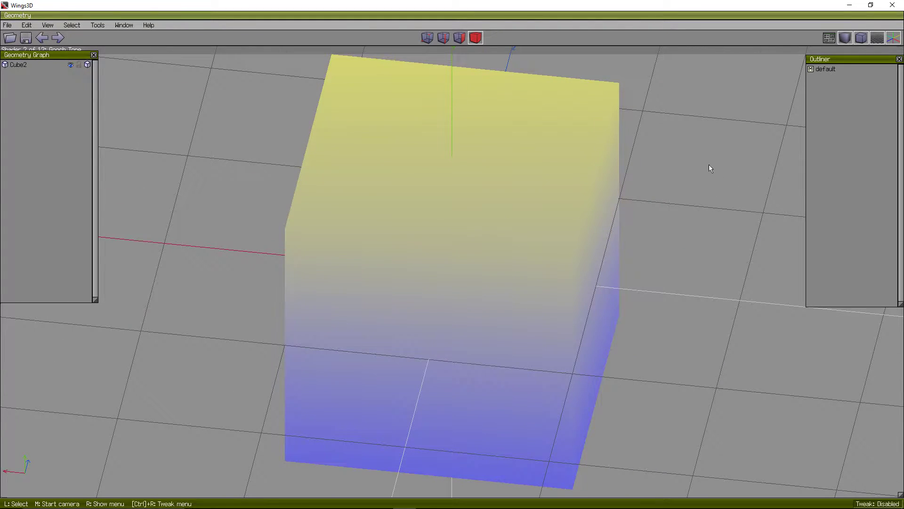
click(844, 42)
Set the shader to Hemispherical Lighting and view the cube from another angle.
click(47, 25)
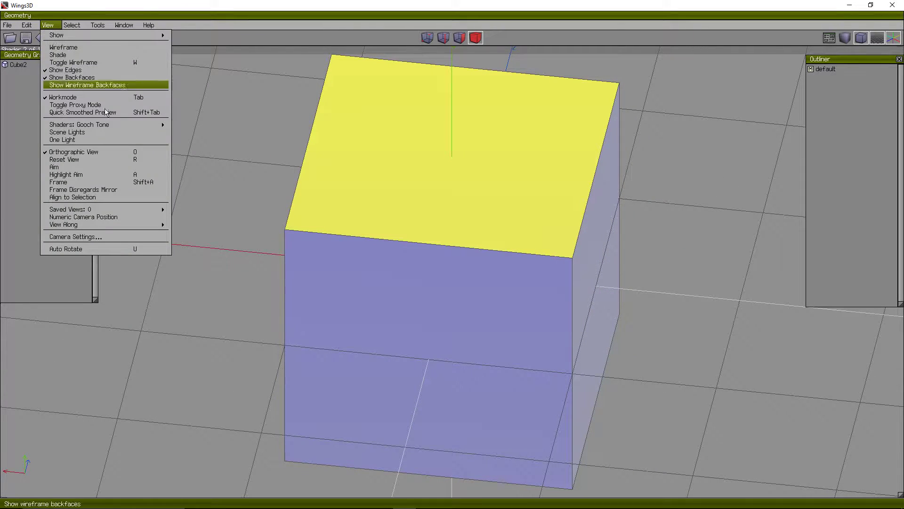
mouse_move(151, 124)
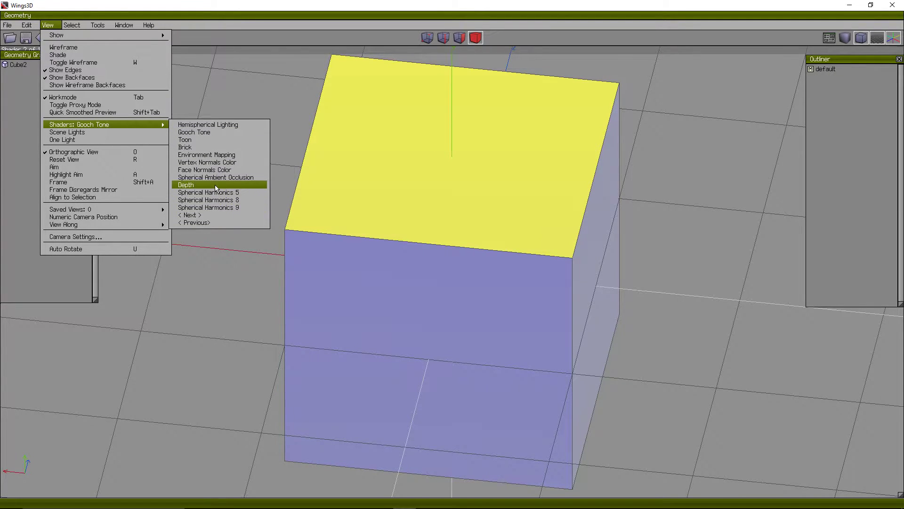
click(217, 125)
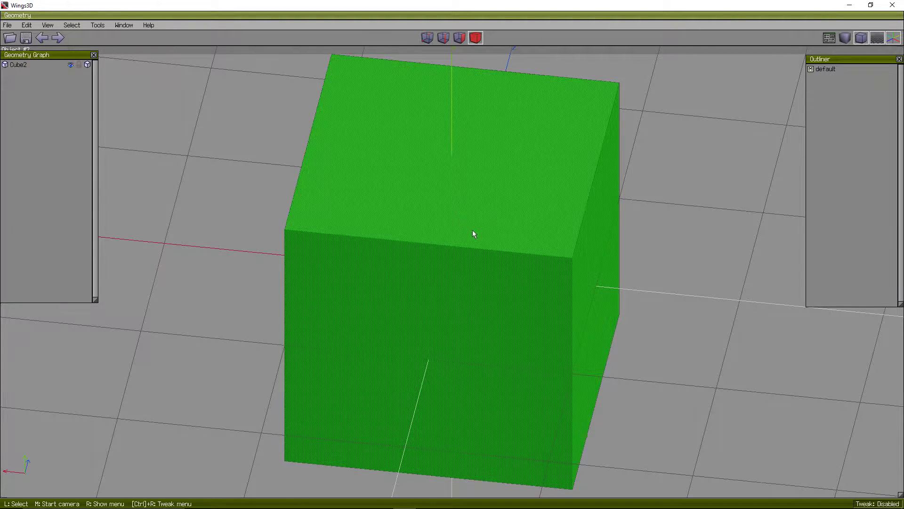
middle_click(473, 230)
click(473, 230)
Compare the cube in perspective projection from different angles, ending back in orthographic projection.
click(862, 37)
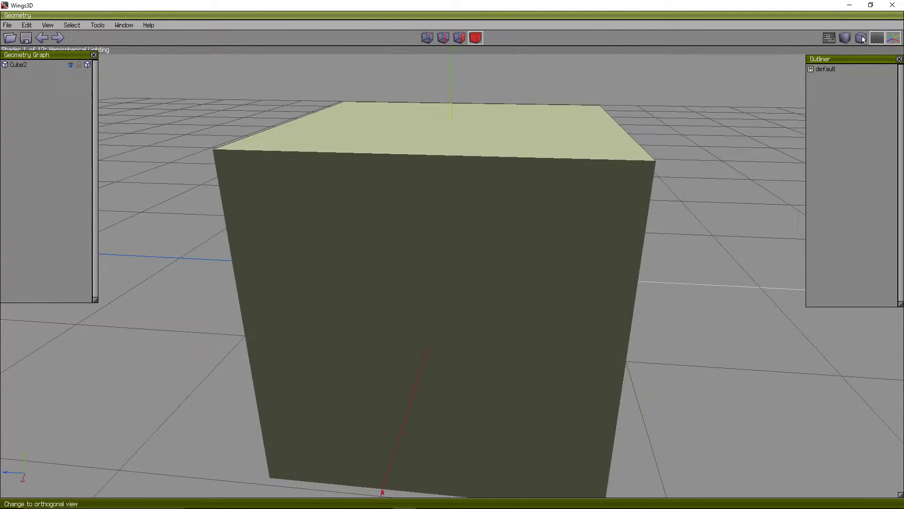
middle_click(554, 210)
click(555, 209)
click(861, 38)
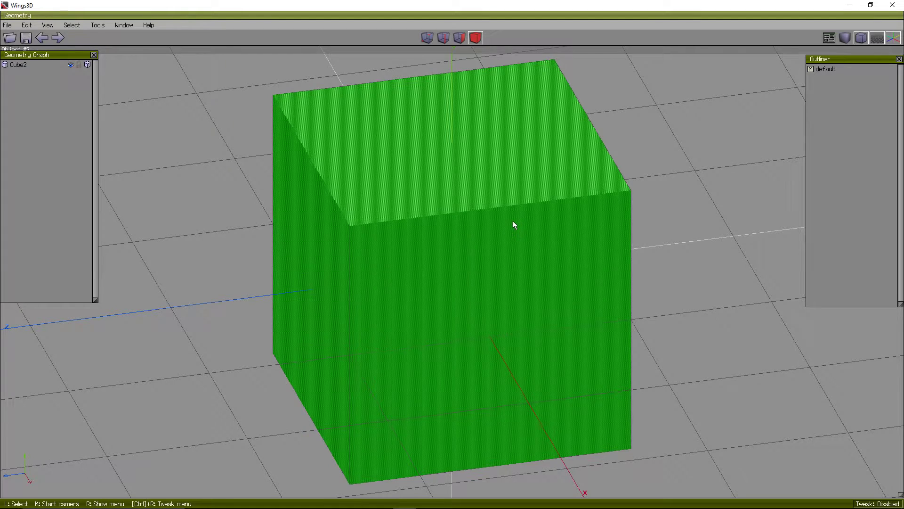
Select the cube's side face on the positive X side in face mode and view the model from directly above.
key(y)
middle_click(531, 257)
click(530, 256)
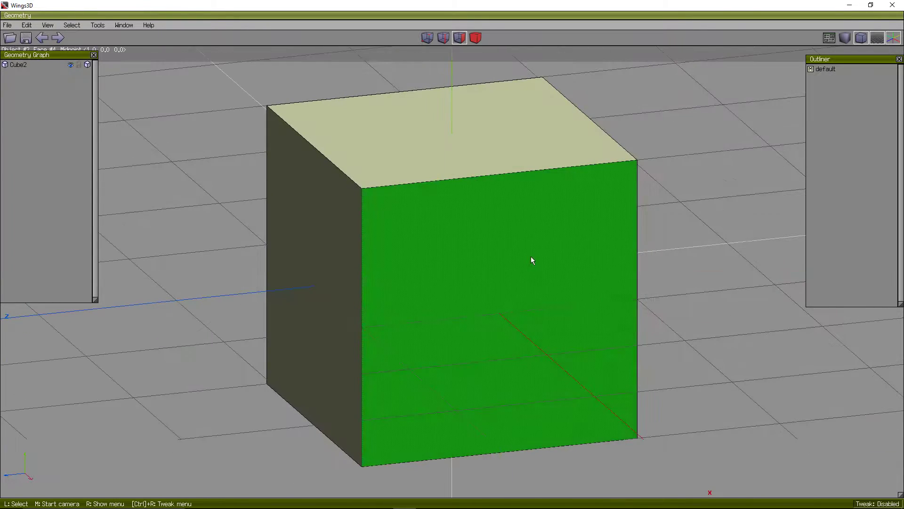
click(537, 262)
key(z)
Try extruding the selected side face outward freehand and undo the extrusion.
right_click(542, 173)
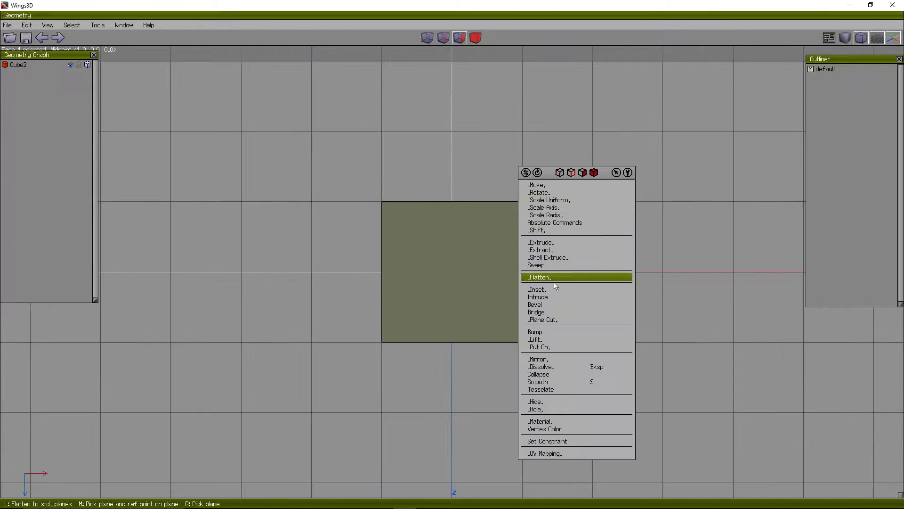
click(549, 244)
click(546, 264)
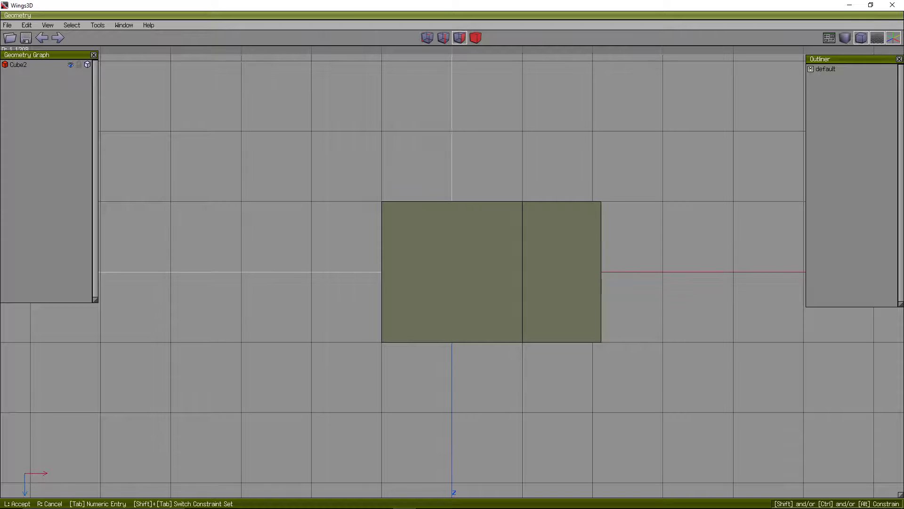
key(super)
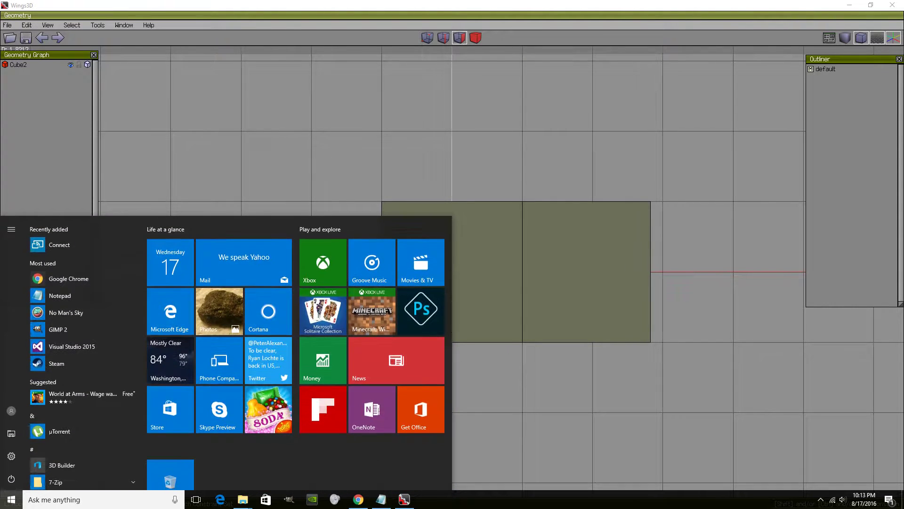
key(super)
click(548, 270)
click(42, 38)
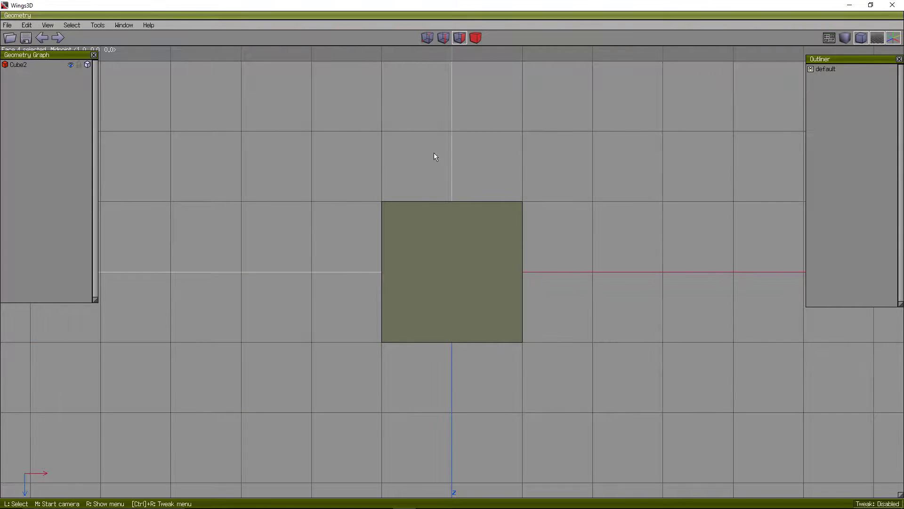
Try extruding the selected side face outward along its normal with a constrained distance and discard the extrusion.
right_click(434, 155)
click(425, 212)
click(419, 231)
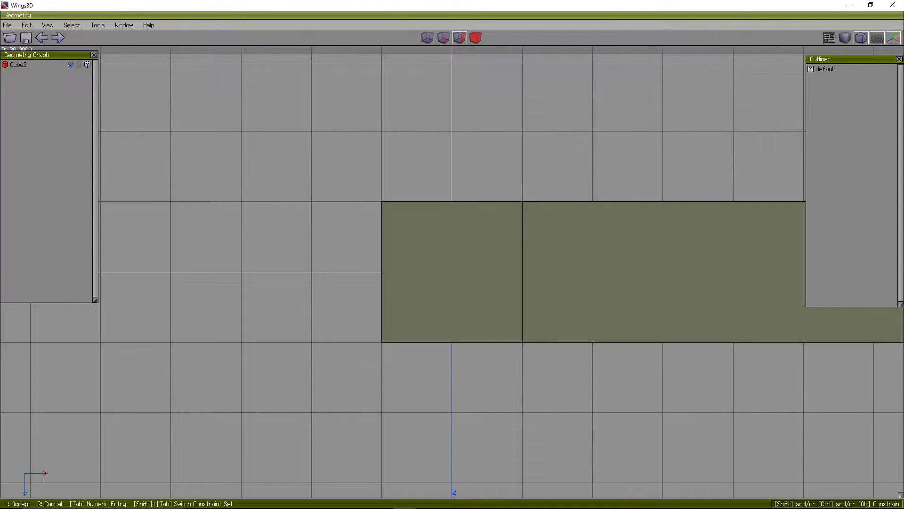
click(453, 248)
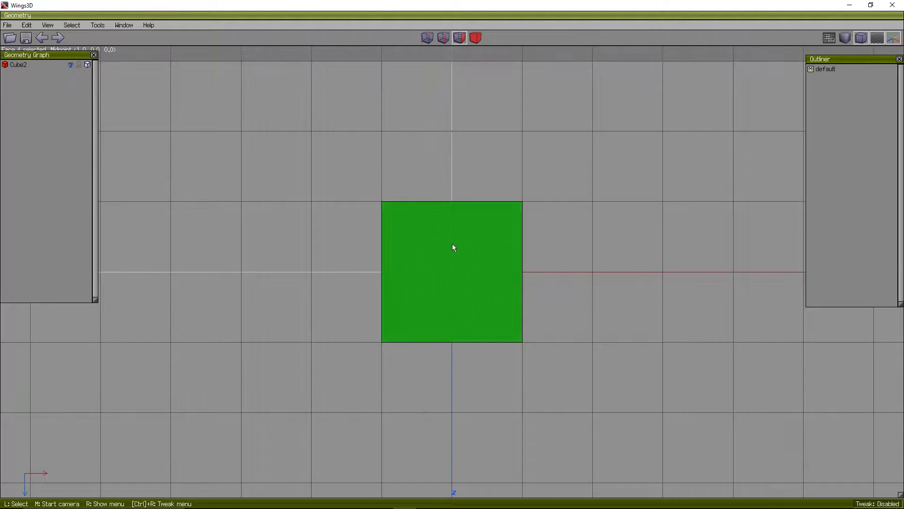
Try moving the selected positive X side face along the Z axis while viewing the cube from other angles, and cancel the move.
middle_click(472, 244)
click(471, 244)
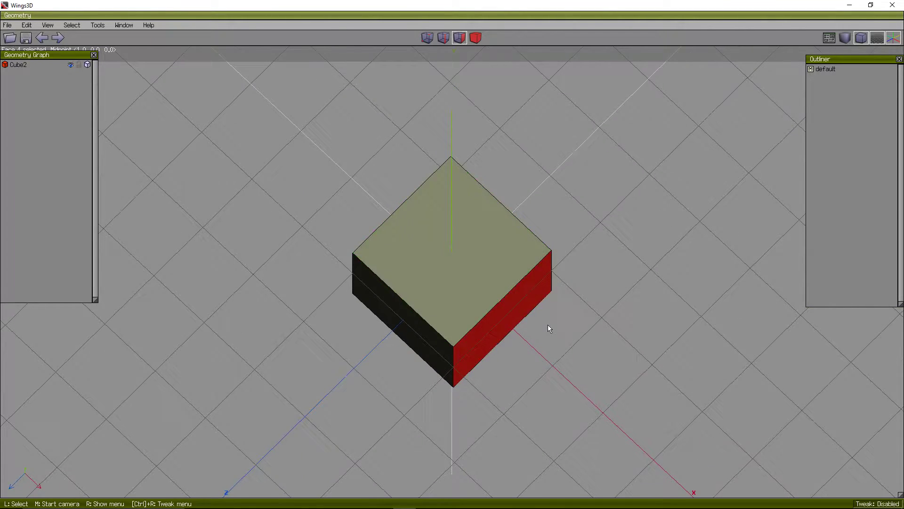
right_click(533, 271)
right_click(475, 207)
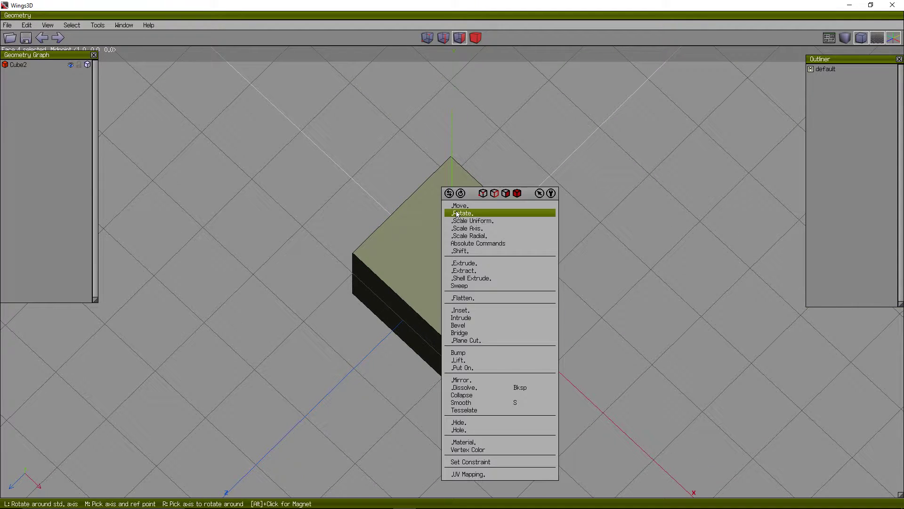
click(457, 214)
click(445, 226)
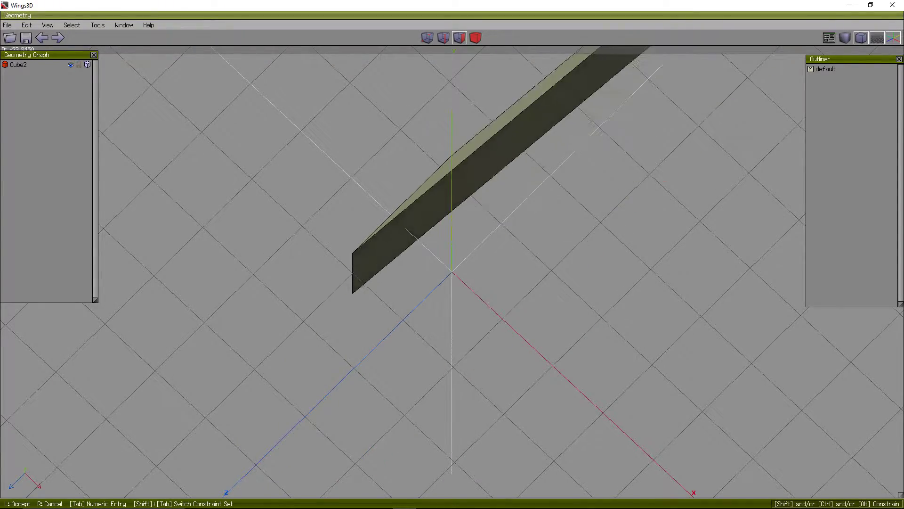
middle_click(445, 226)
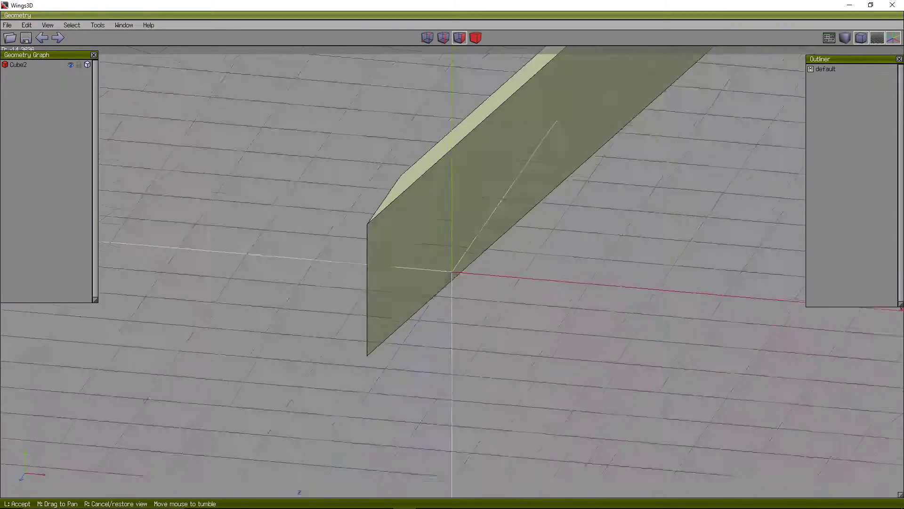
click(445, 226)
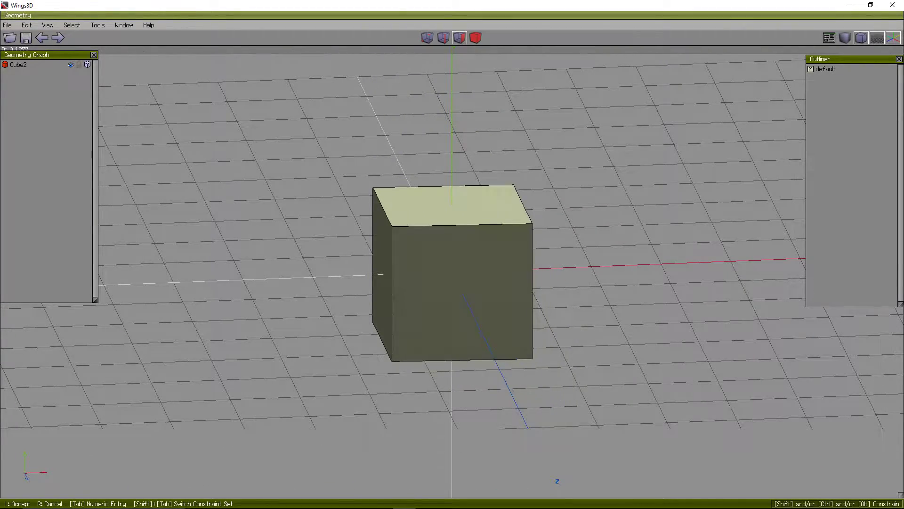
click(557, 254)
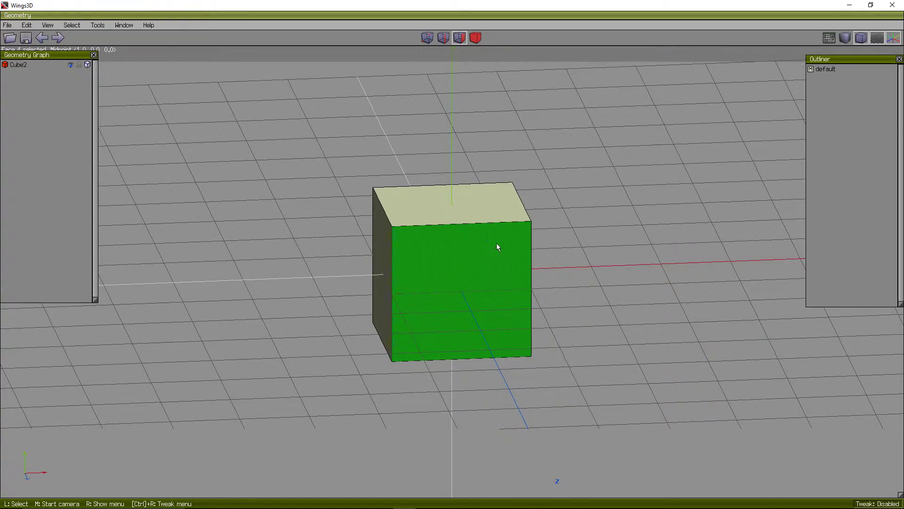
Clear the current face selection and select the cube's side face on the negative Z side.
middle_click(488, 240)
click(505, 290)
click(506, 291)
middle_click(564, 235)
click(563, 236)
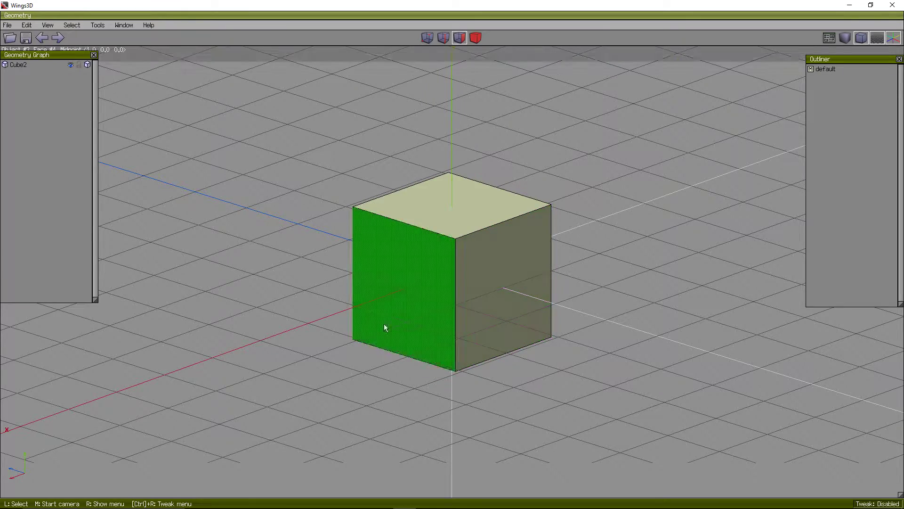
middle_click(397, 168)
click(397, 169)
click(442, 276)
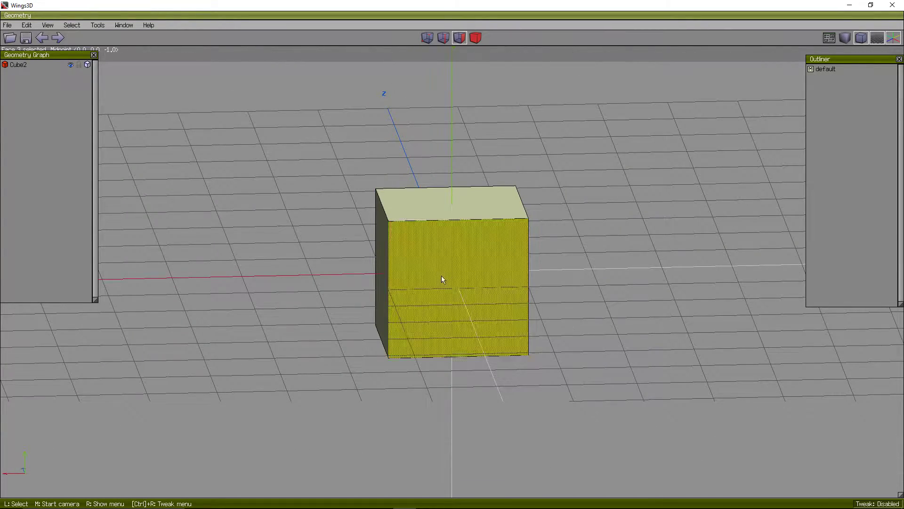
Select the side face on the negative X side together with the adjacent face on the negative Z side.
middle_click(441, 275)
click(442, 275)
click(495, 288)
click(541, 275)
click(541, 276)
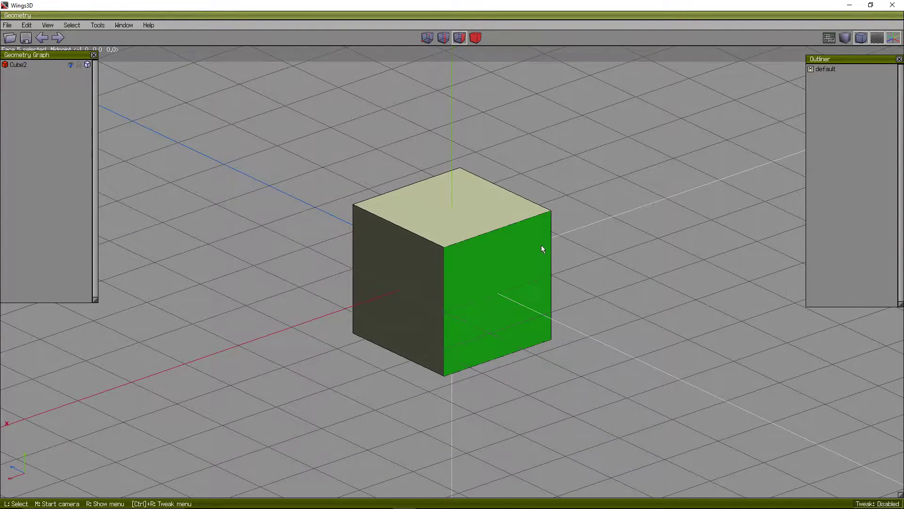
click(547, 235)
Try moving the two selected side faces freely and undo the move.
right_click(546, 236)
click(544, 228)
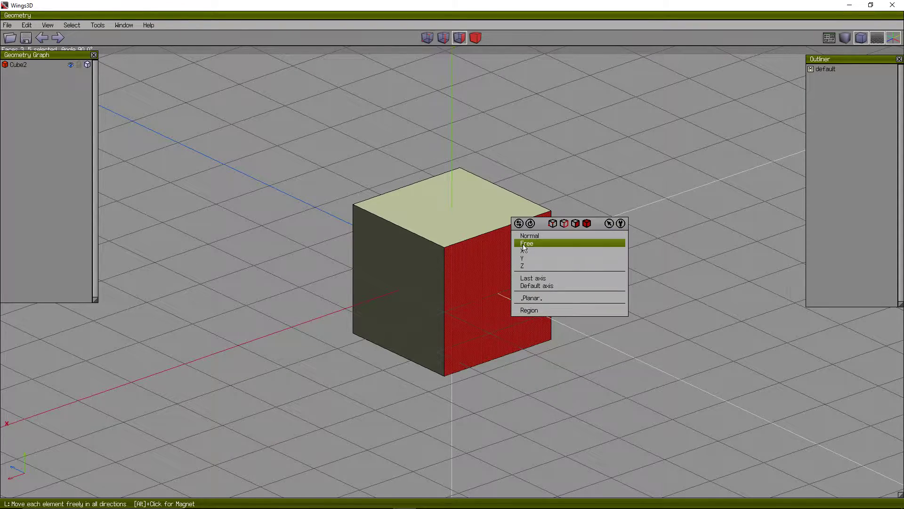
click(541, 244)
click(557, 285)
scroll(577, 188, down, 5)
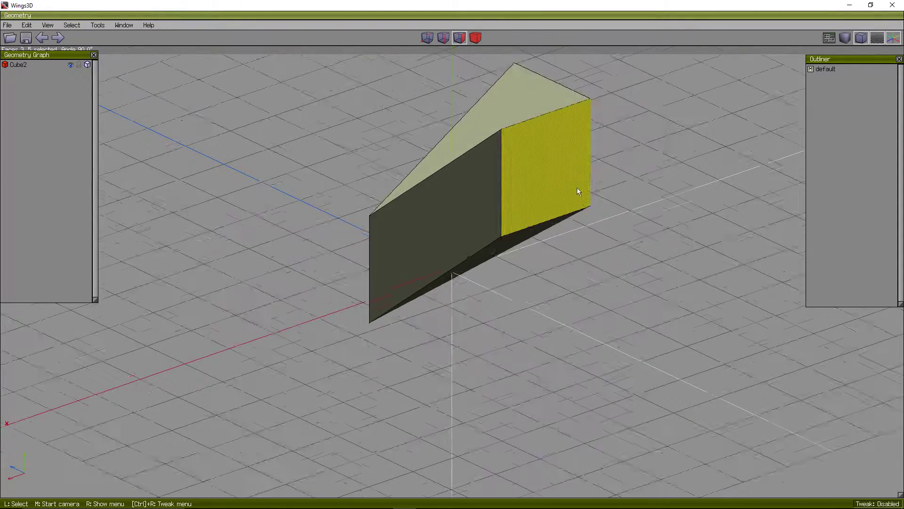
right_click(483, 209)
right_click(268, 187)
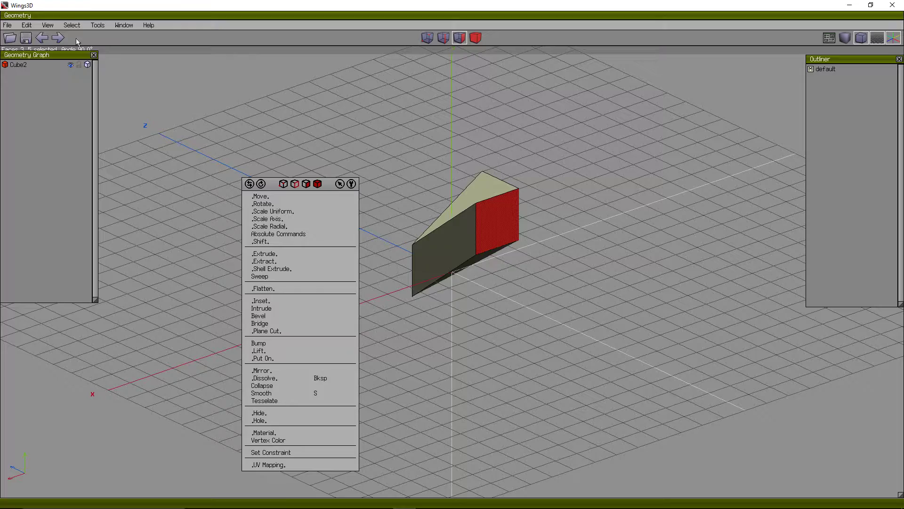
click(42, 38)
Select only the cube's negative X side face and, viewed from above, extrude it 4 units along its normal.
middle_click(312, 227)
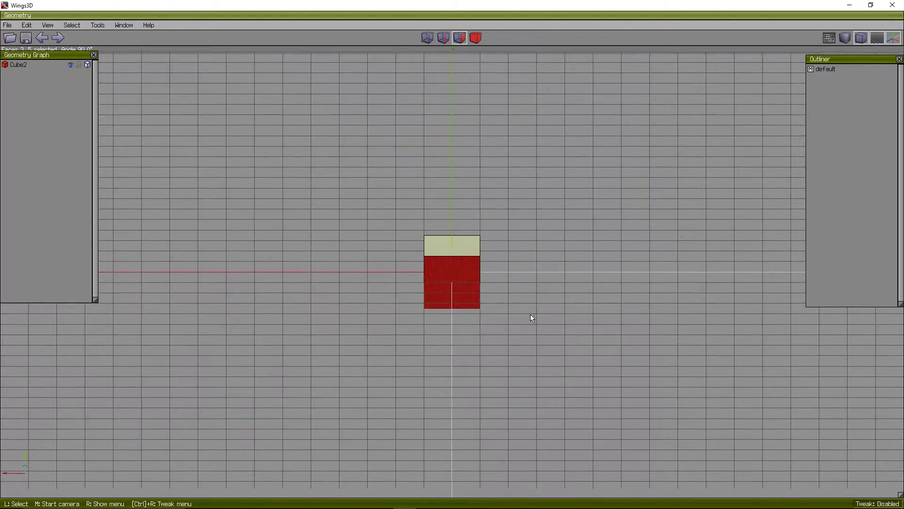
click(484, 152)
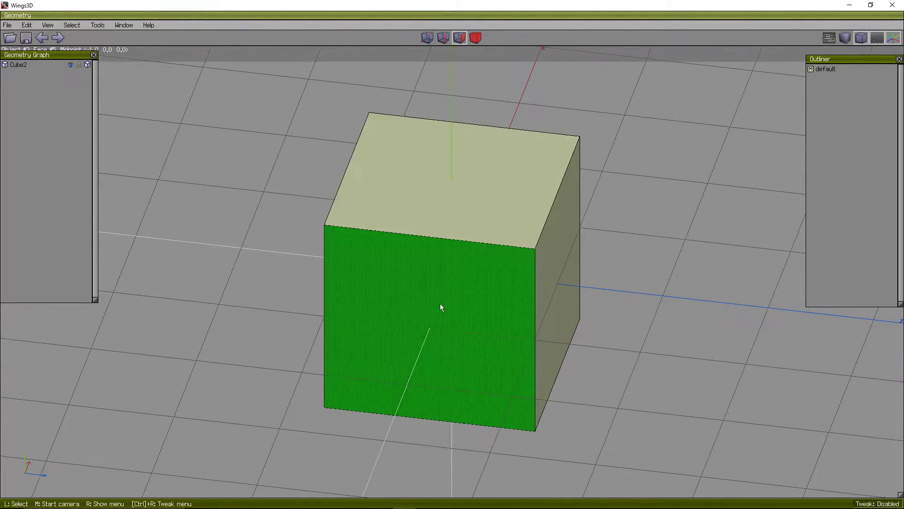
click(440, 303)
key(y)
right_click(580, 215)
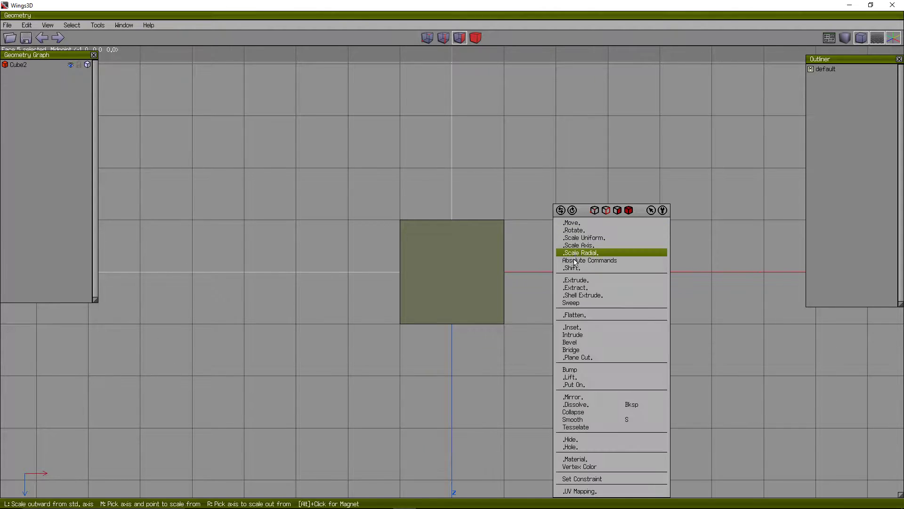
click(573, 286)
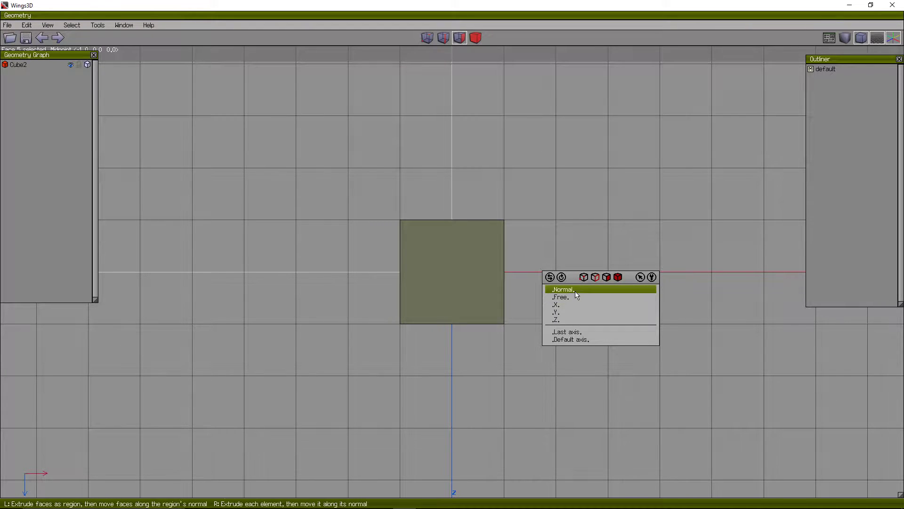
click(575, 290)
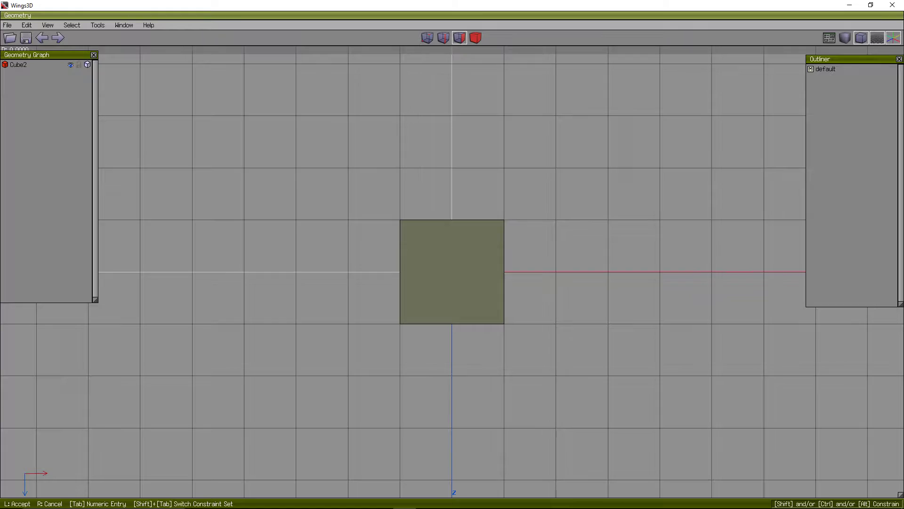
click(466, 329)
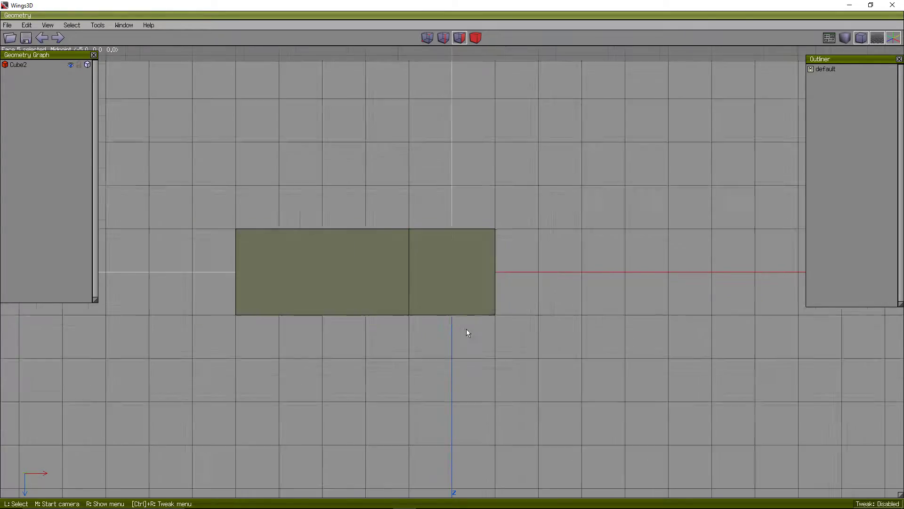
Extrude the same end face another 2 units along its normal and clear the selection.
middle_click(466, 329)
scroll(468, 330, down, 5)
click(468, 331)
scroll(468, 331, down, 5)
key(y)
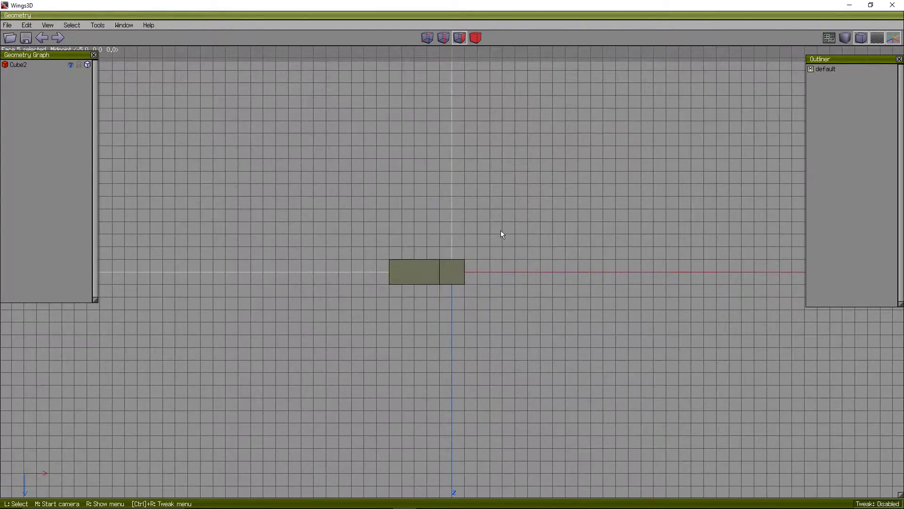
right_click(444, 244)
click(444, 277)
click(429, 296)
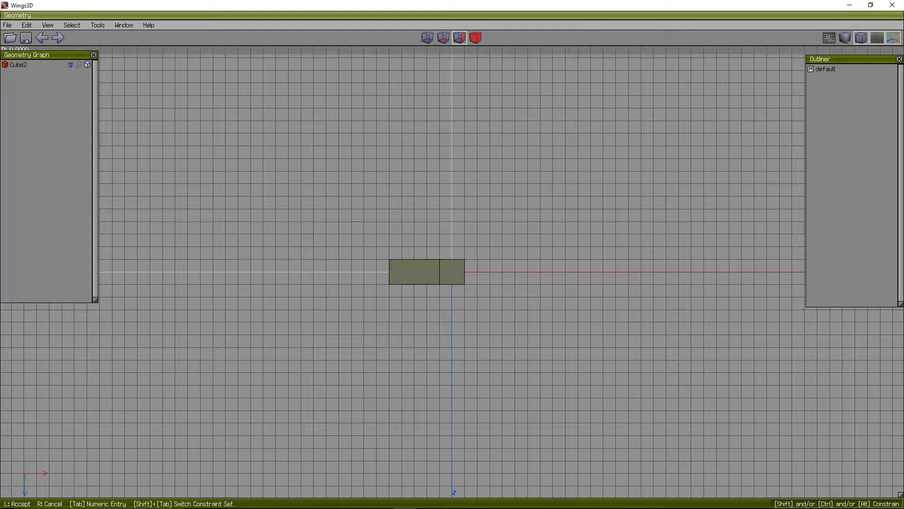
click(427, 296)
click(426, 297)
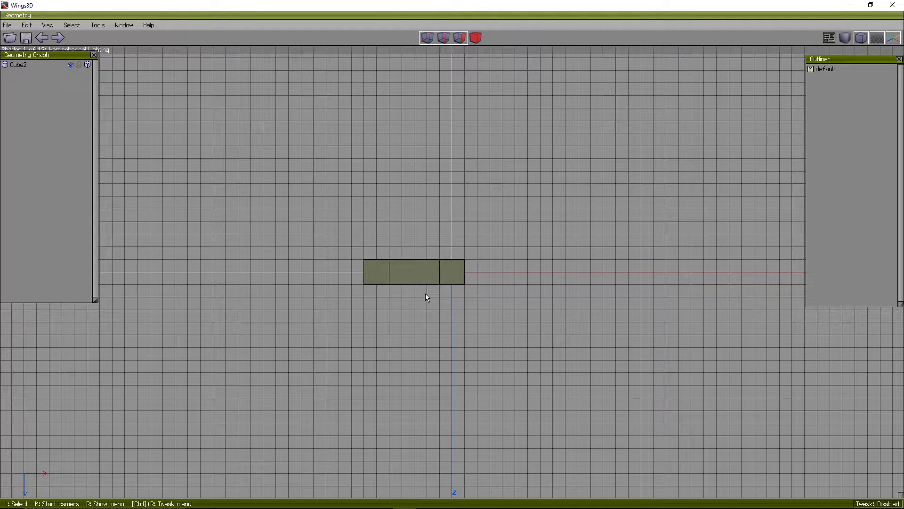
Select the face of the bar's negative X end segment that faces negative Z.
key(z)
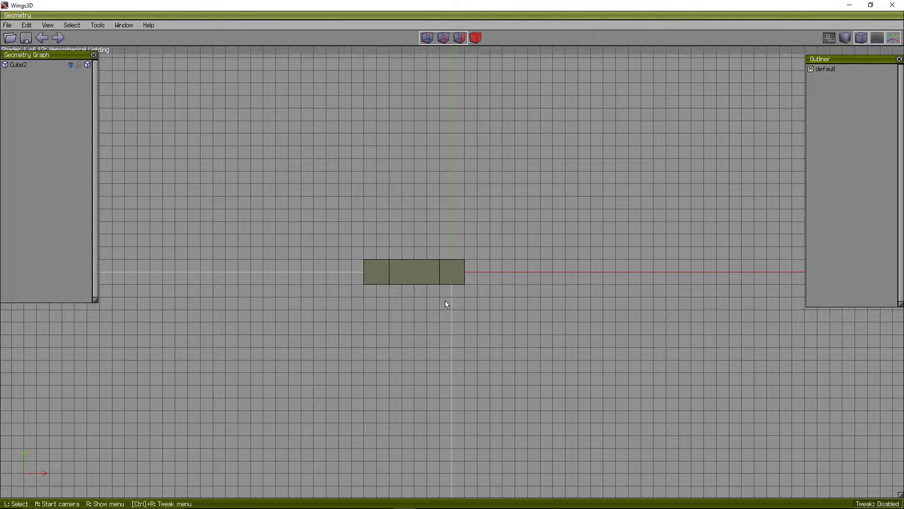
key(shift+z)
click(535, 275)
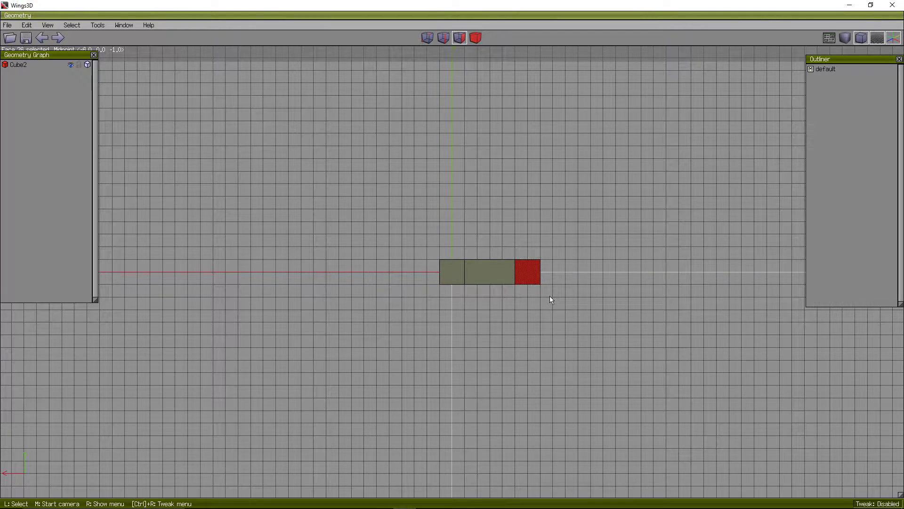
Examine the bar and its selected face from above, along both Z directions, along the X axis and at an angle.
key(y)
right_click(490, 240)
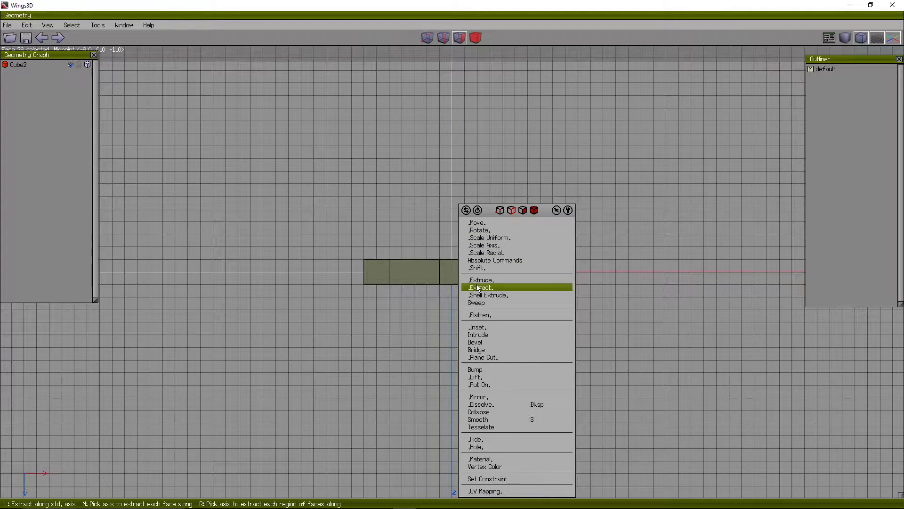
key(shift+z)
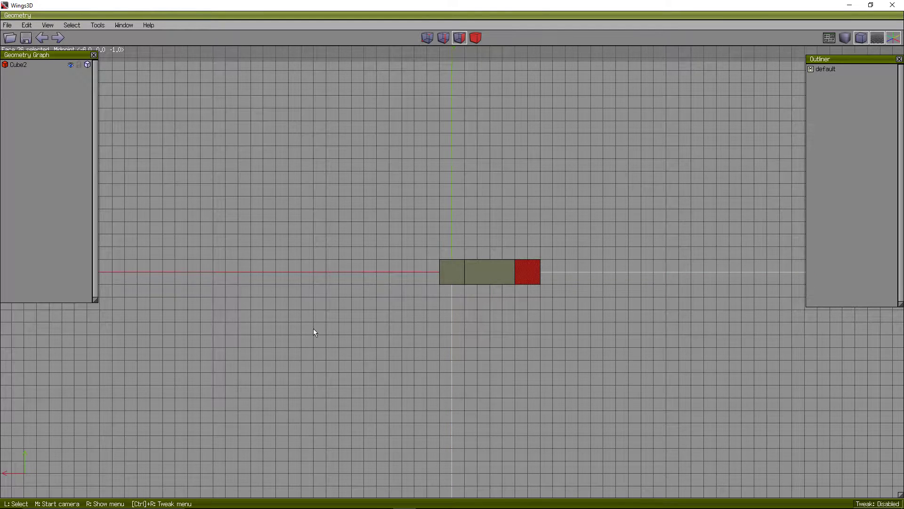
key(z)
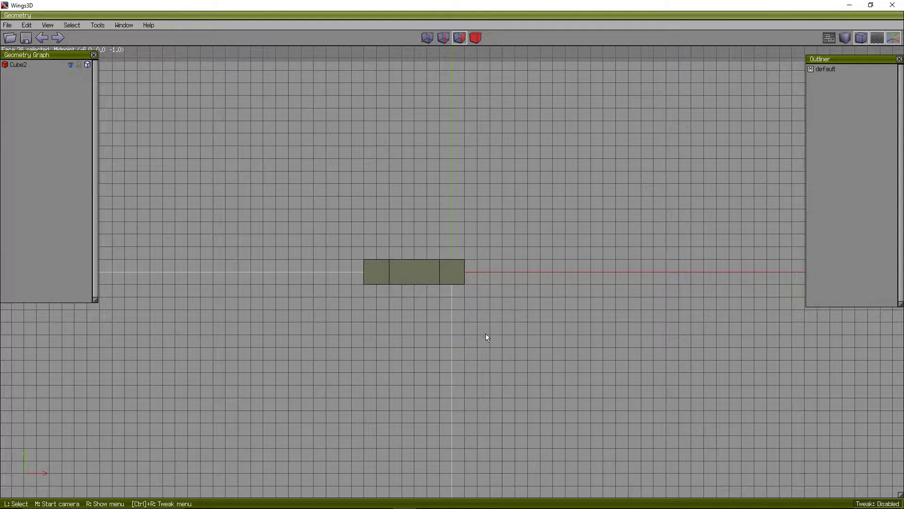
key(shift+x)
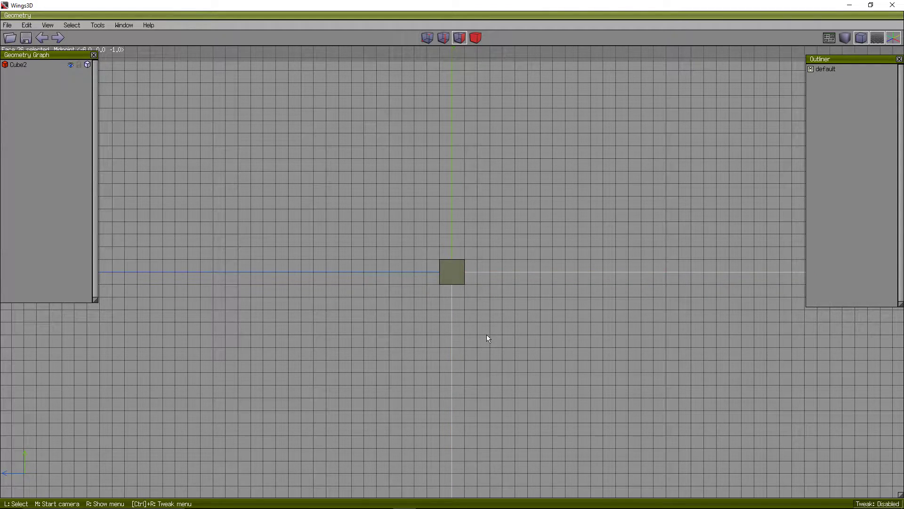
middle_click(481, 337)
click(473, 314)
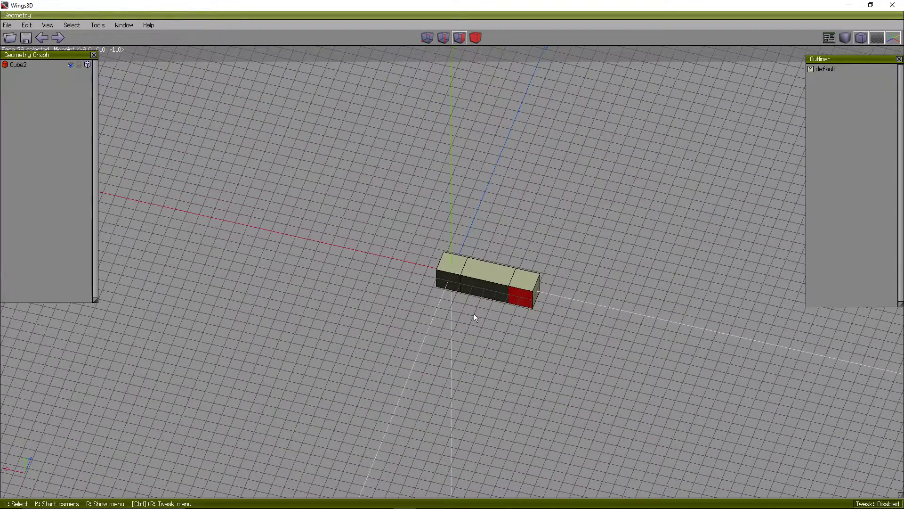
Viewed from above, extrude the selected end segment face 9 units along its normal to form an L shape.
key(y)
right_click(505, 274)
click(518, 313)
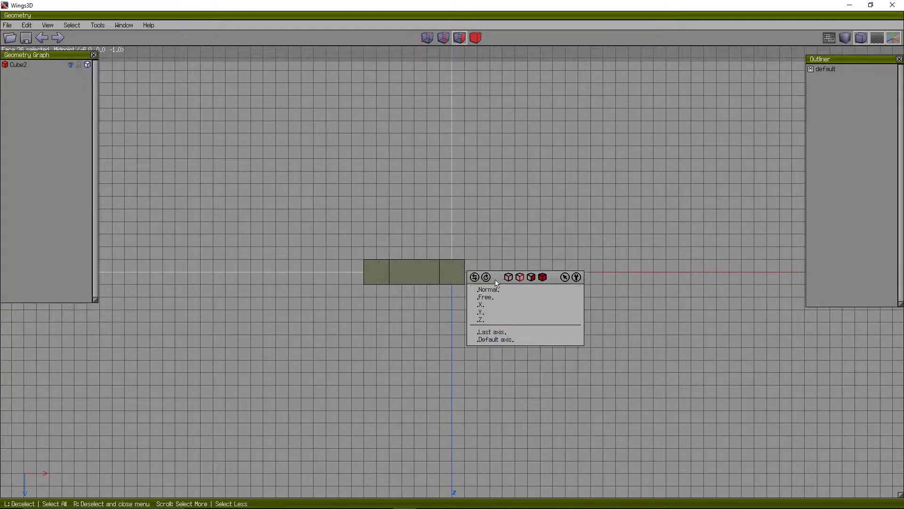
click(489, 290)
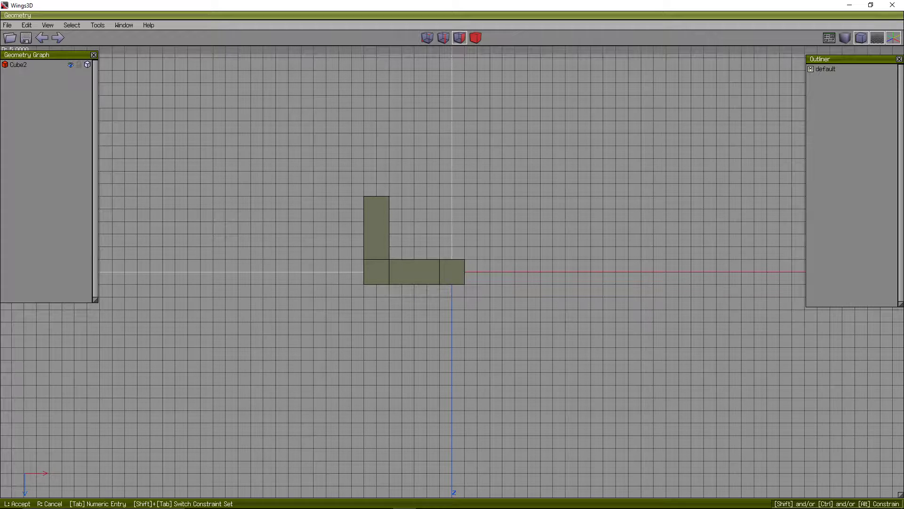
click(512, 203)
Extrude the end face of the L's long arm another 2 units along its normal.
right_click(513, 204)
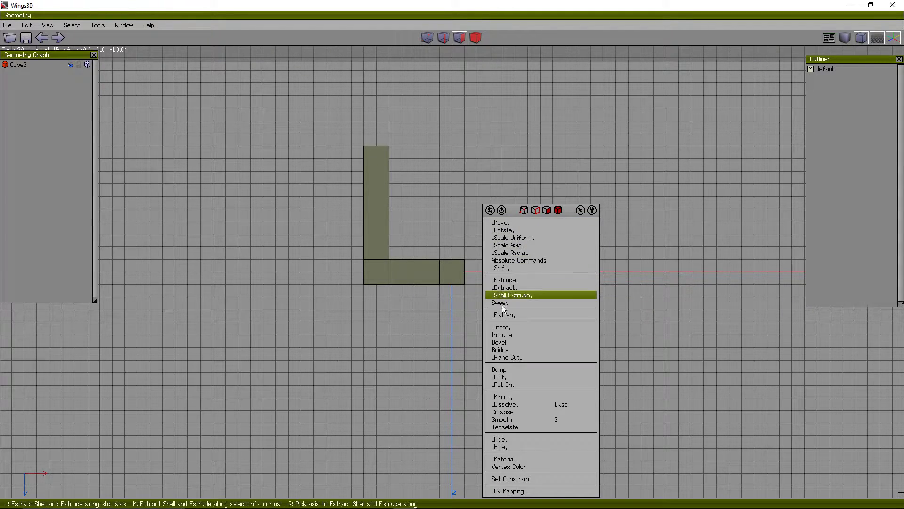
click(513, 295)
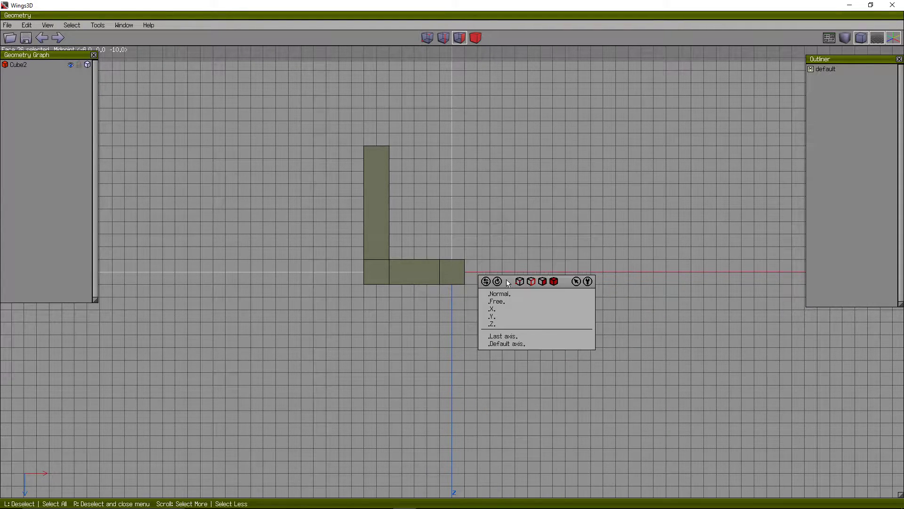
click(500, 295)
click(504, 299)
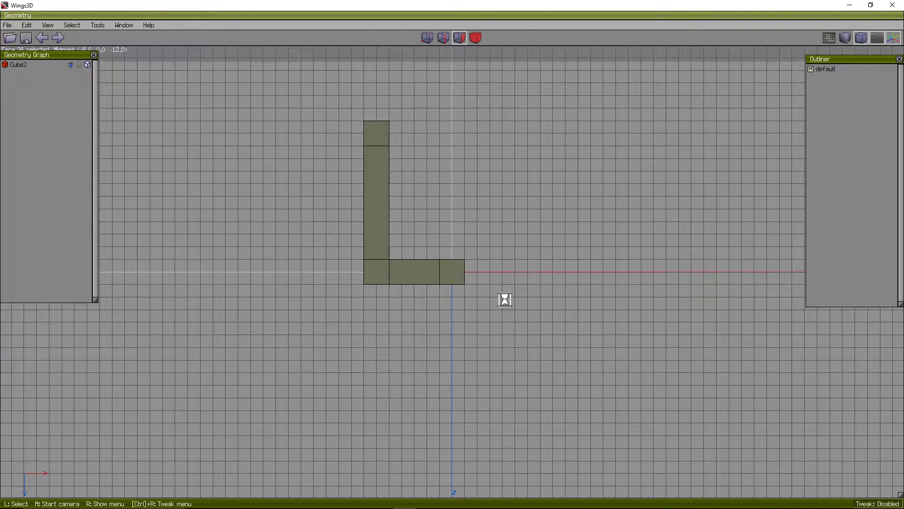
Viewed from above, extrude the far end segment's face toward positive X by 7 units along its normal to form a C shape.
middle_click(413, 131)
click(414, 131)
key(x)
key(space)
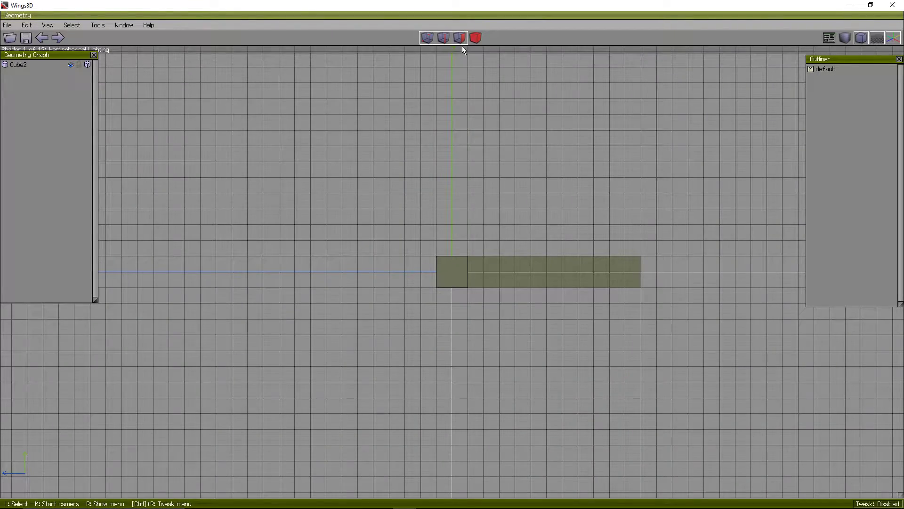
click(460, 37)
click(624, 275)
key(y)
right_click(494, 282)
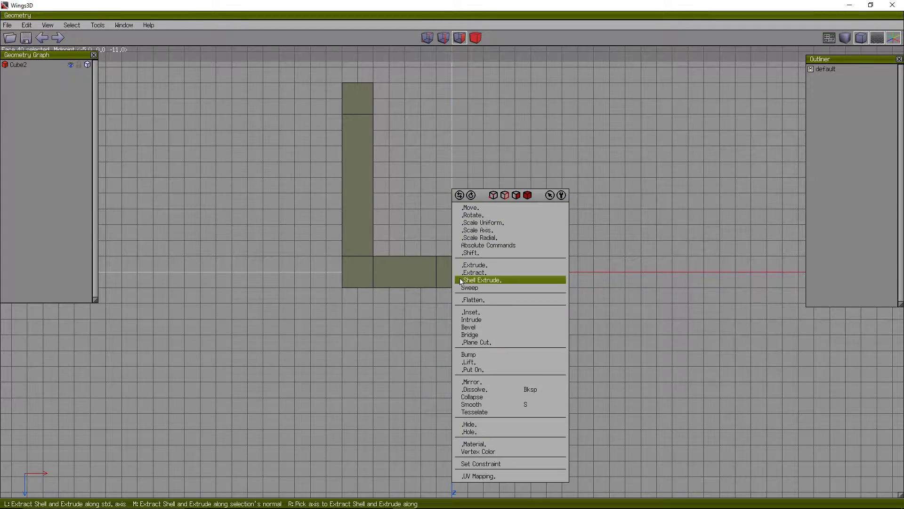
click(479, 264)
click(473, 271)
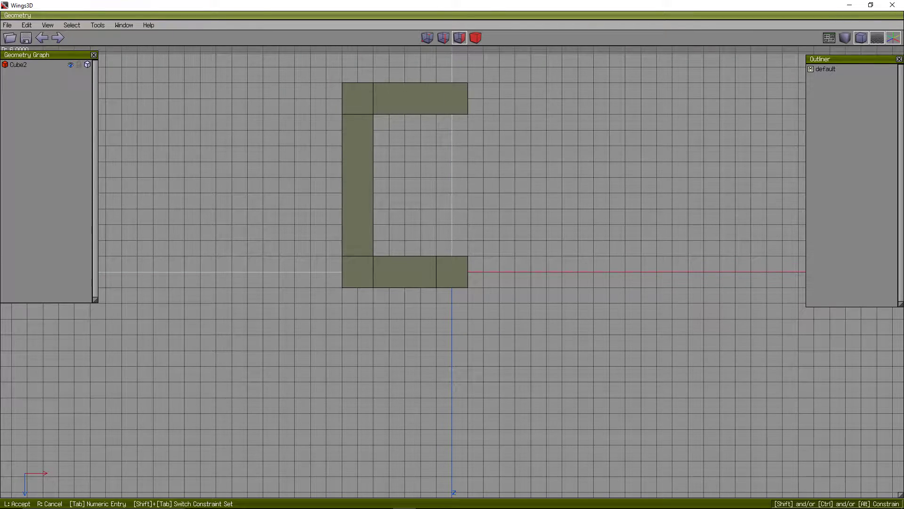
click(472, 276)
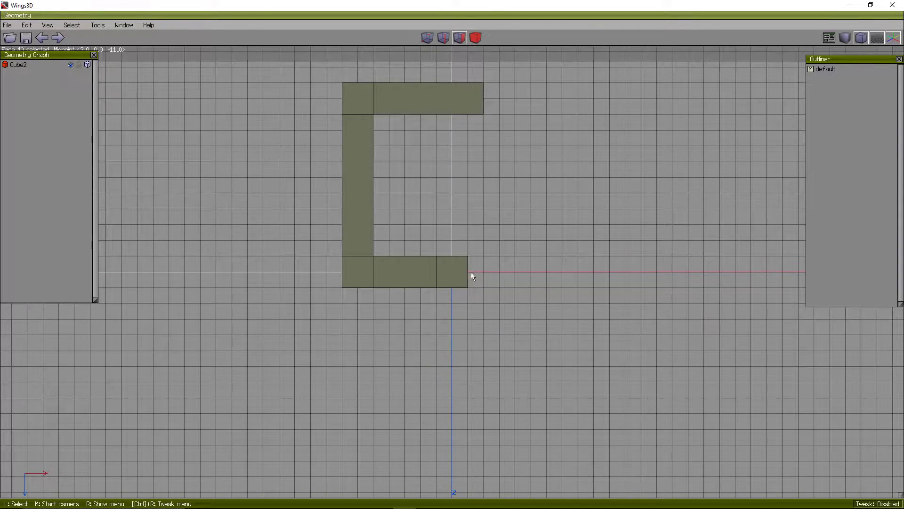
Select the entire C-shaped block and triangulate its faces.
middle_click(628, 242)
click(488, 69)
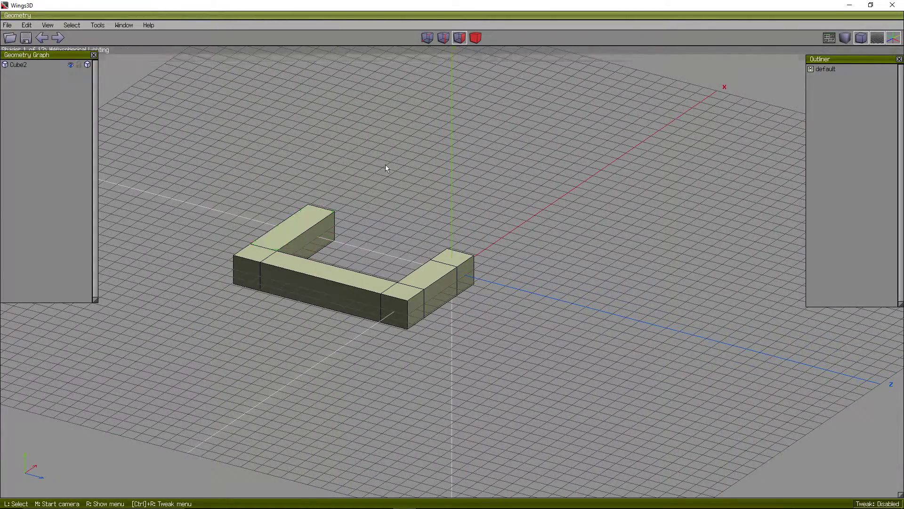
click(431, 35)
scroll(453, 141, down, 10)
drag(528, 203, 284, 345)
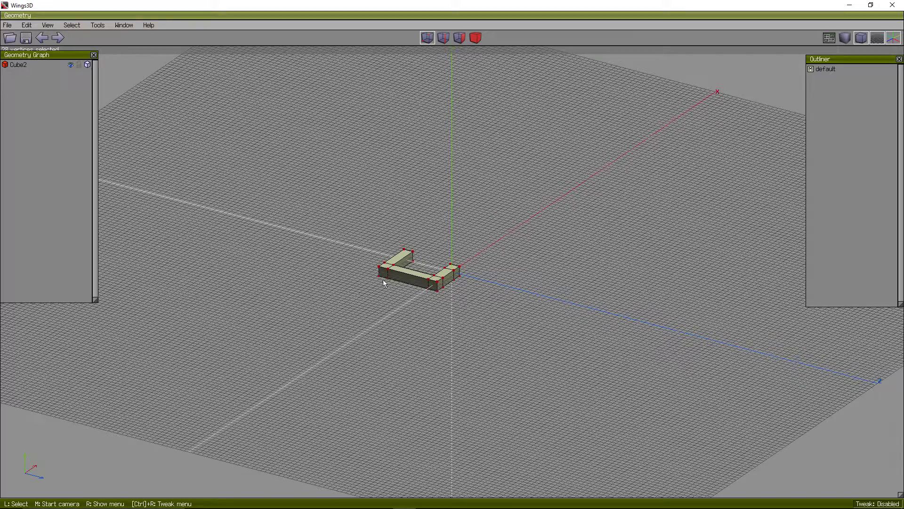
scroll(447, 276, up, 10)
scroll(434, 268, down, 4)
key(space)
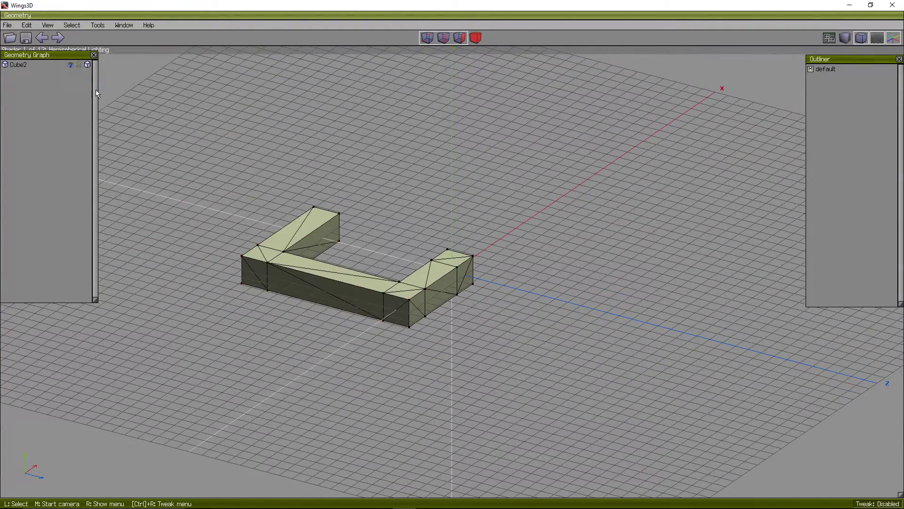
Go to the desktop and open config.txt from the smbTut folder in Notepad to examine its start, goal and fallout positions.
click(887, 7)
right_click(441, 240)
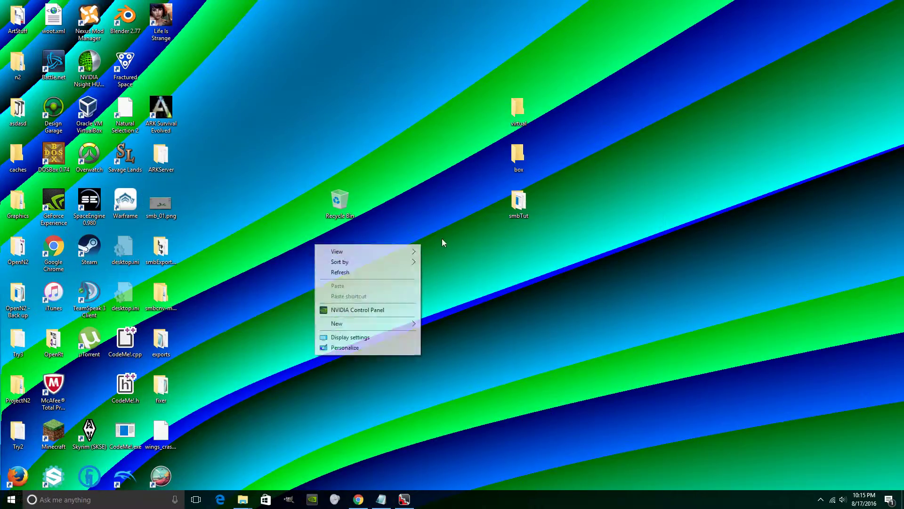
click(521, 205)
double_click(523, 207)
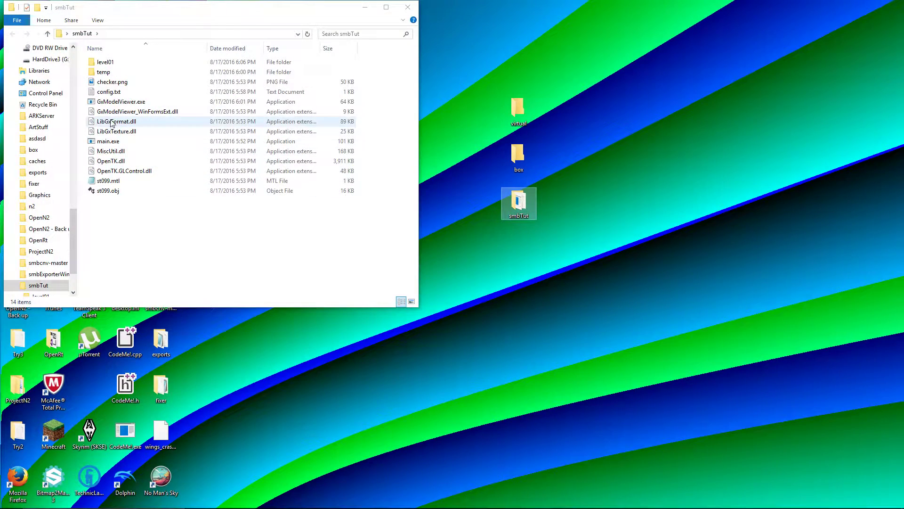
double_click(113, 95)
click(374, 5)
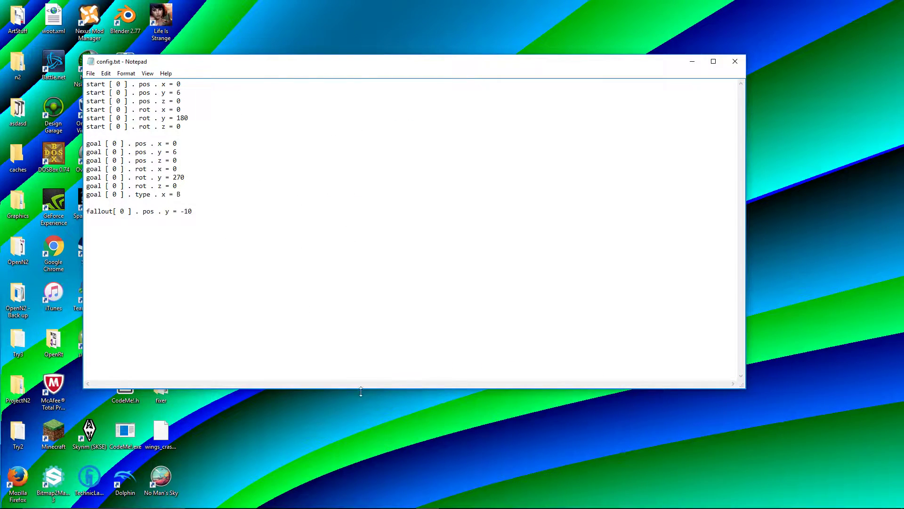
Return to Wings3D and add a default cube at the origin.
click(405, 500)
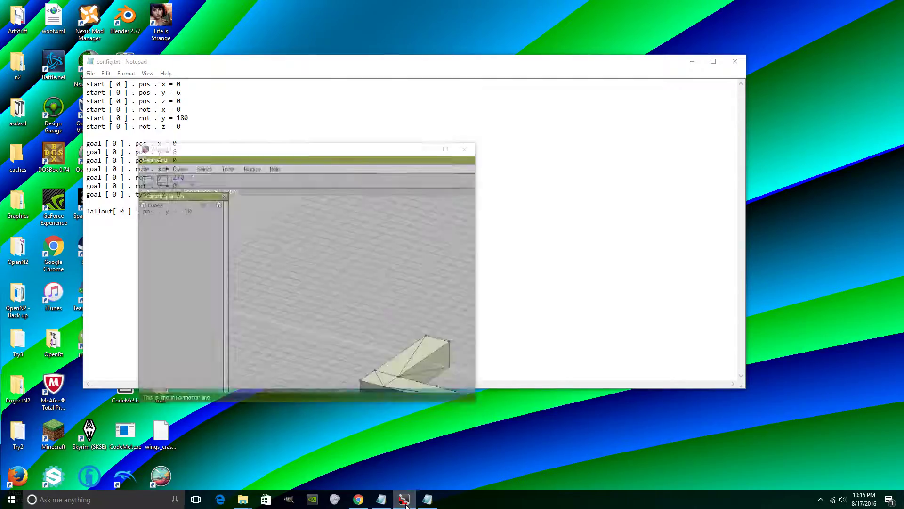
click(449, 117)
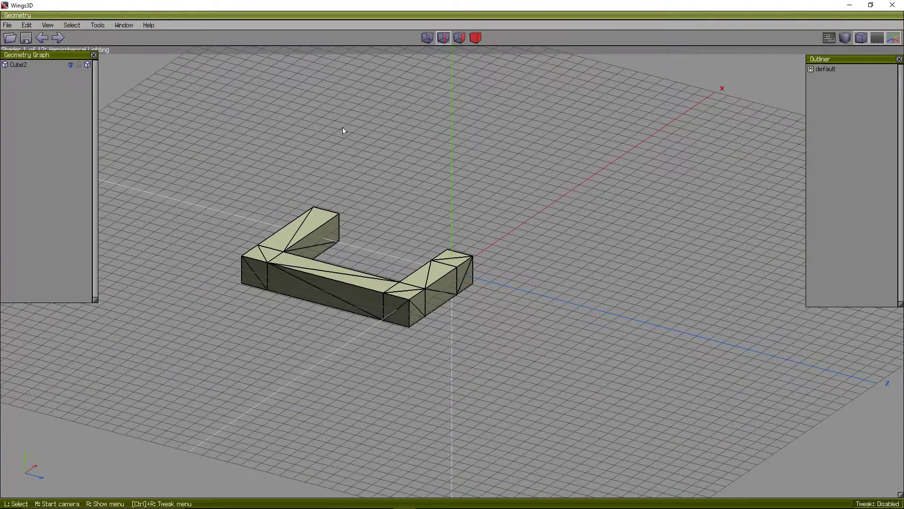
drag(66, 55, 61, 69)
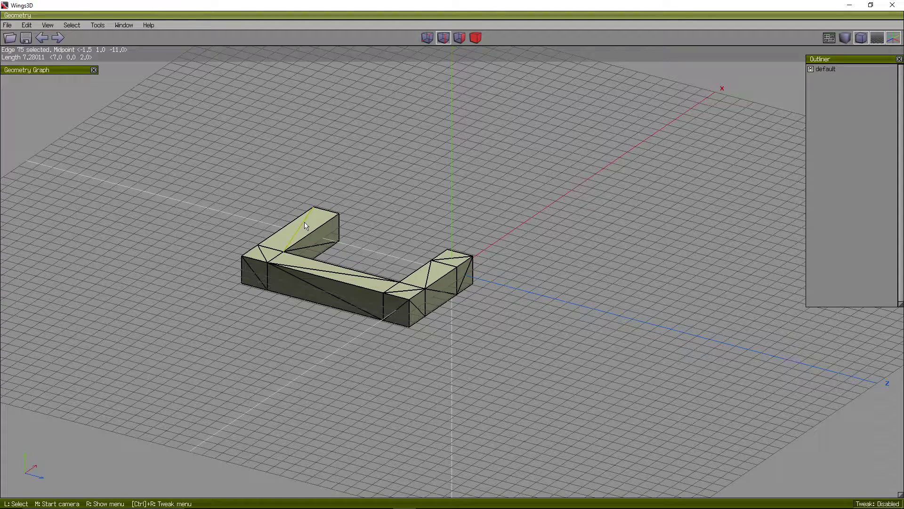
right_click(408, 185)
click(458, 43)
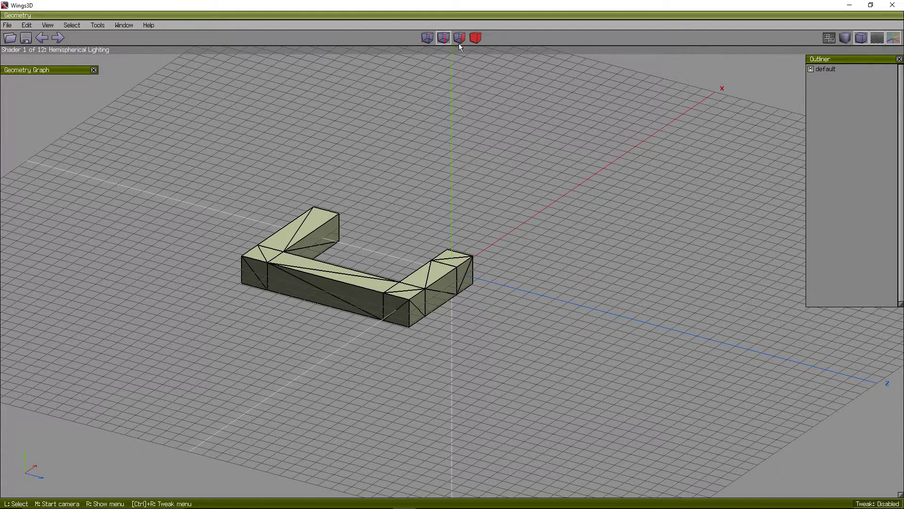
click(476, 38)
double_click(87, 71)
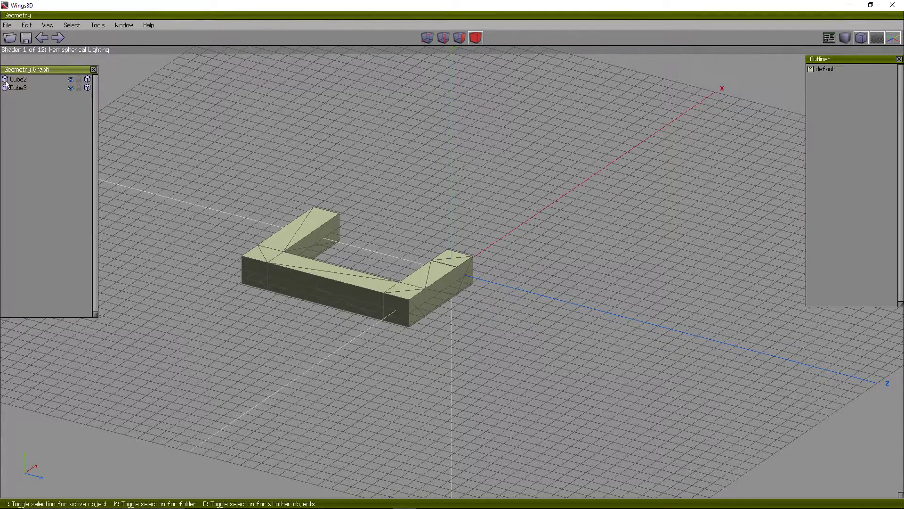
click(411, 283)
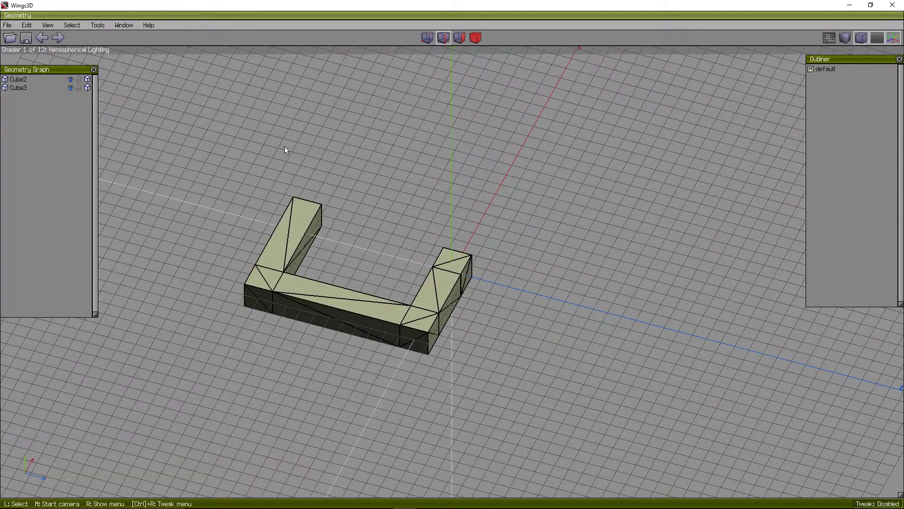
Add an extra cube at the origin and undo the cube creation.
right_click(282, 147)
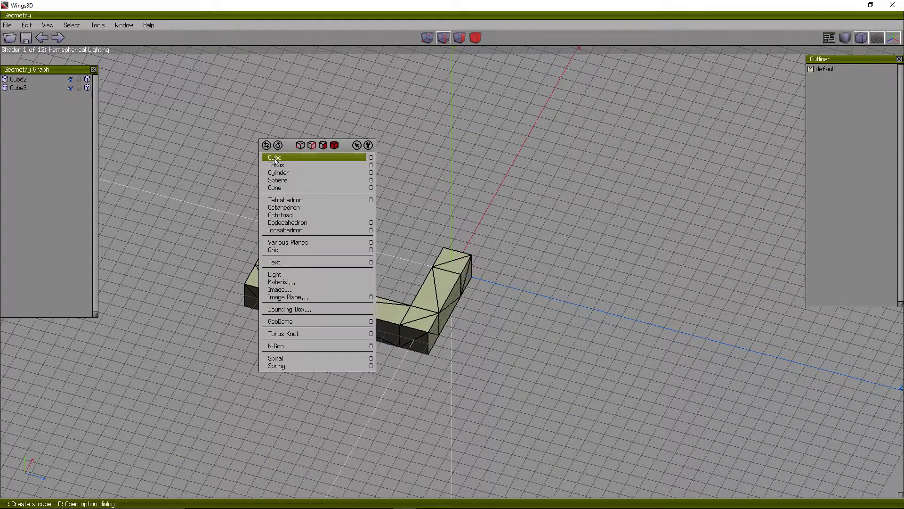
click(275, 158)
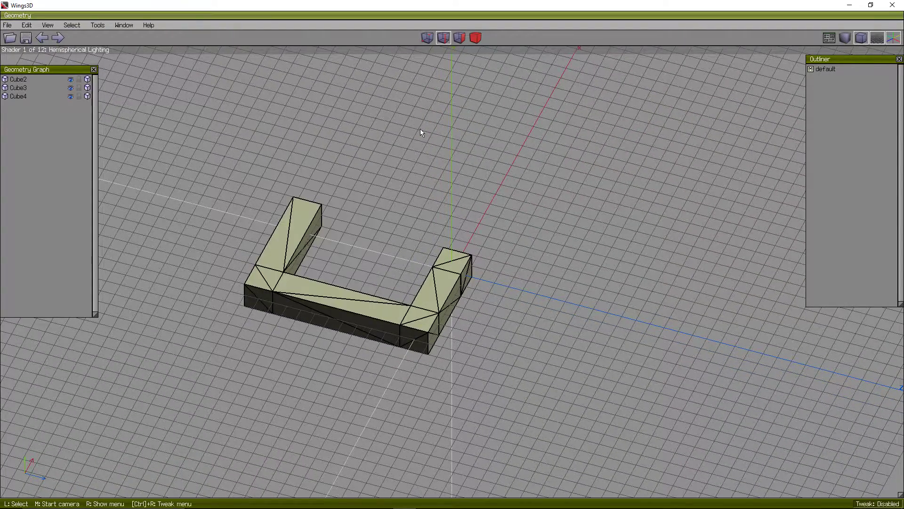
click(44, 37)
click(44, 38)
Create a single default cube at the origin again and switch to body selection mode.
right_click(323, 175)
click(324, 186)
click(476, 37)
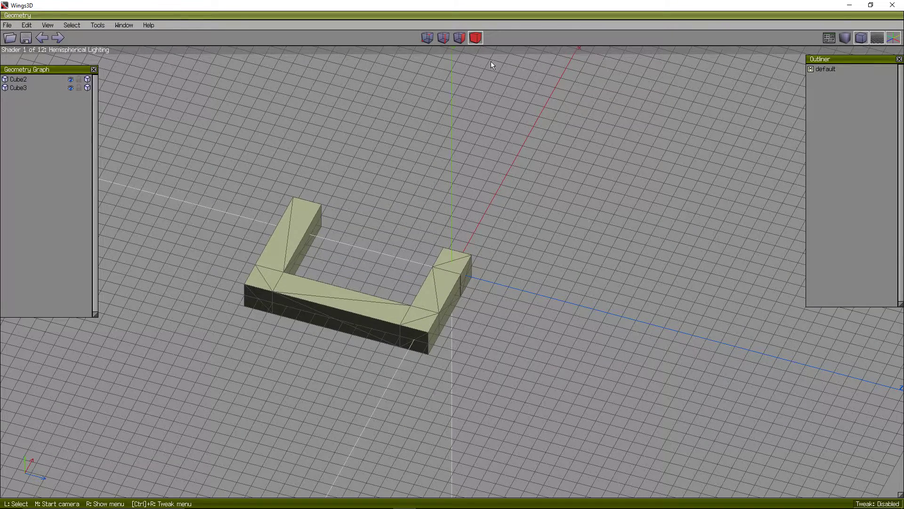
click(409, 310)
click(409, 309)
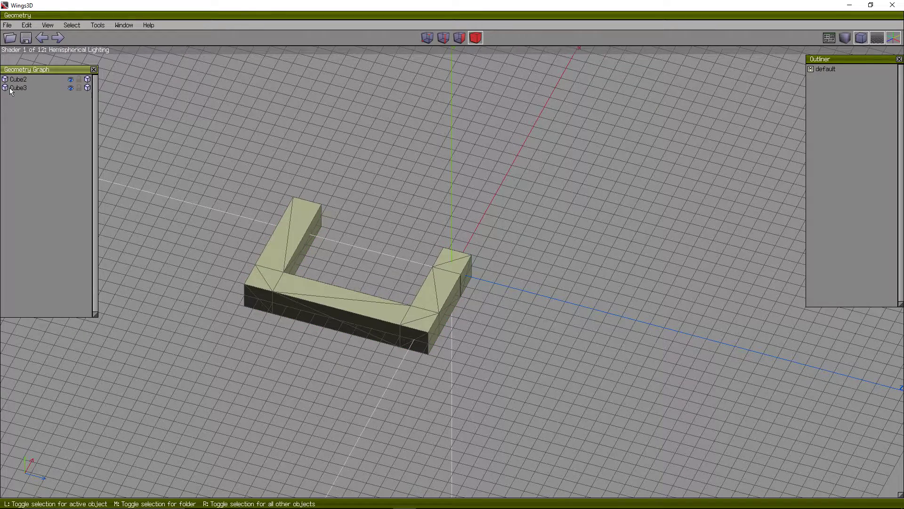
Hide and show Cube2, lock it against selection, and select Cube3 at the origin.
click(71, 80)
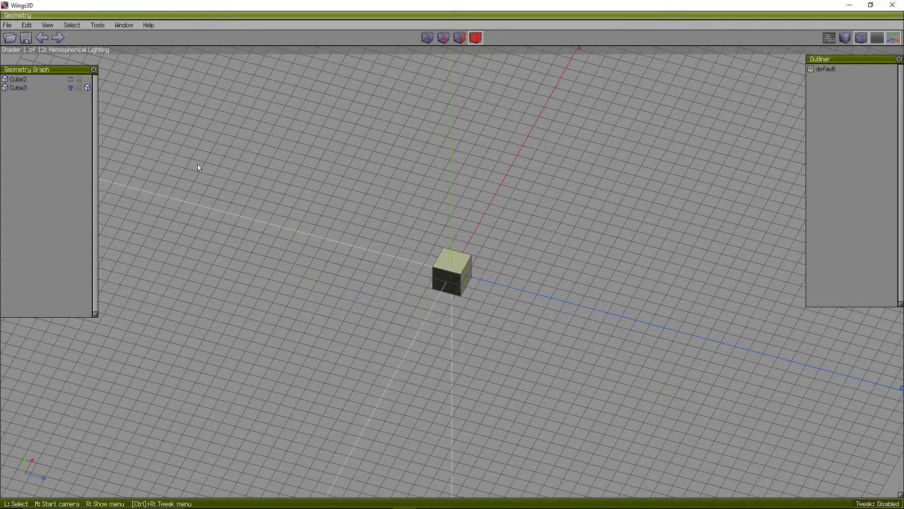
click(79, 79)
click(70, 80)
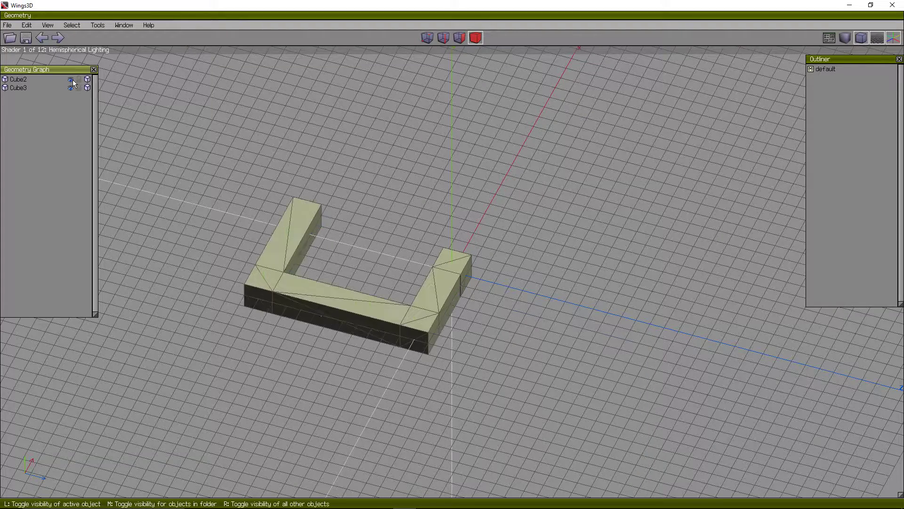
click(438, 278)
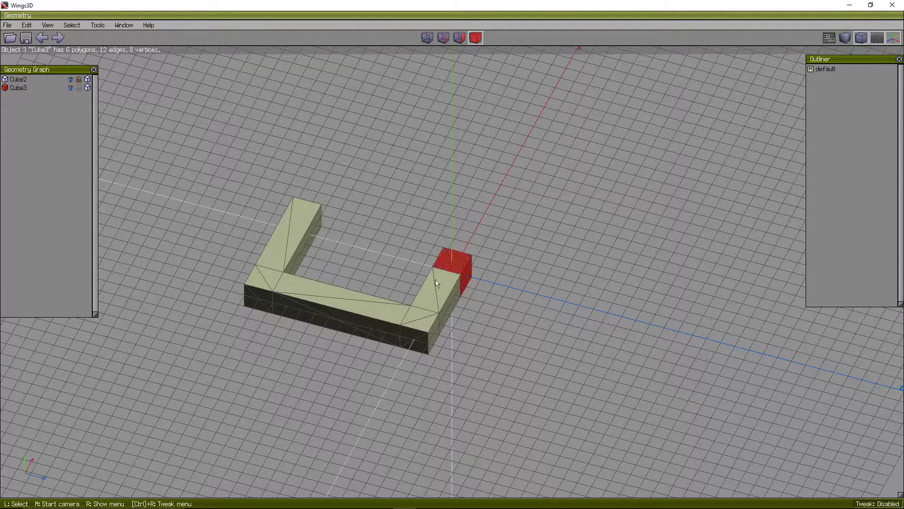
Viewed along the Z axis, try to move Cube3 about 3 units up along Y and undo the move.
right_click(436, 278)
click(469, 250)
click(245, 242)
key(z)
right_click(404, 170)
right_click(301, 172)
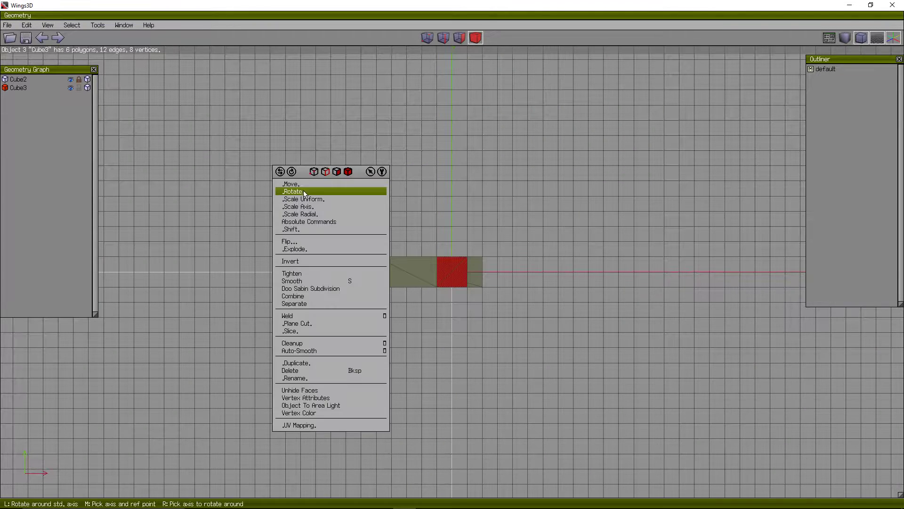
click(304, 190)
click(282, 213)
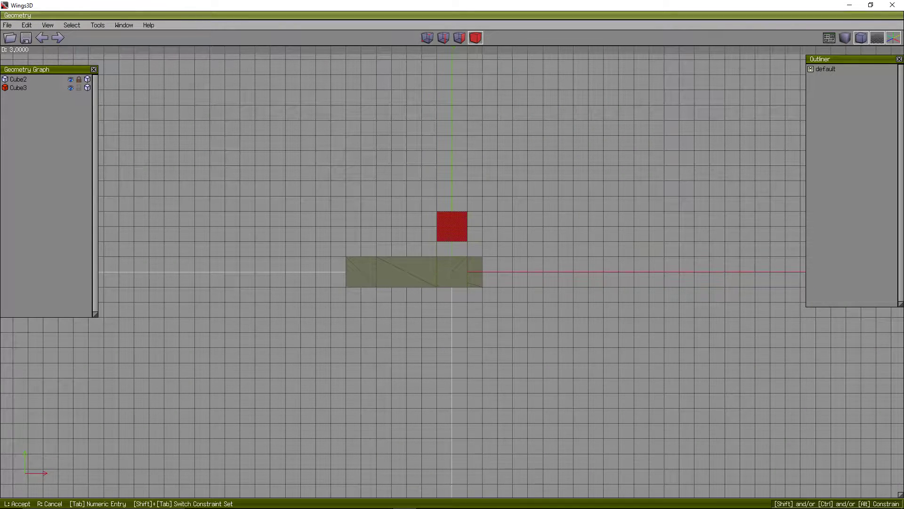
click(528, 197)
click(42, 37)
Move Cube3 up 2 units along Y so it rests on top of the C-shaped block.
right_click(217, 155)
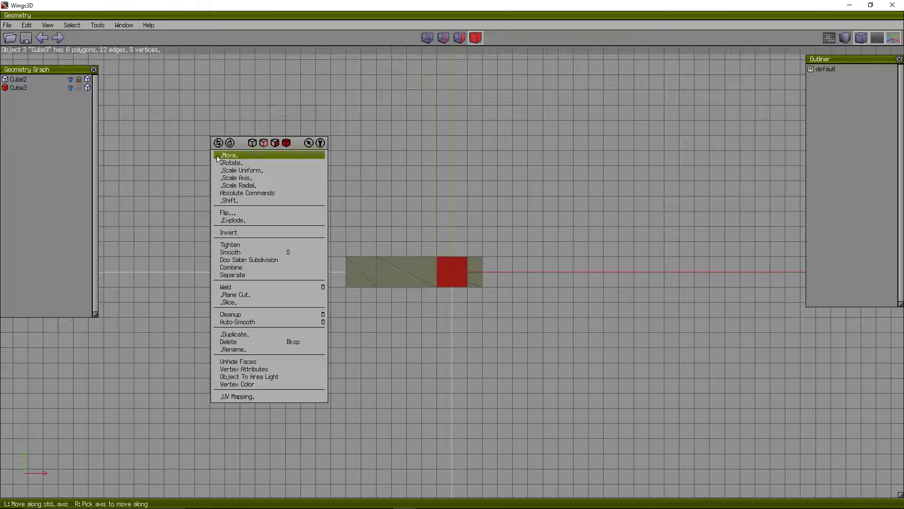
click(219, 158)
click(205, 183)
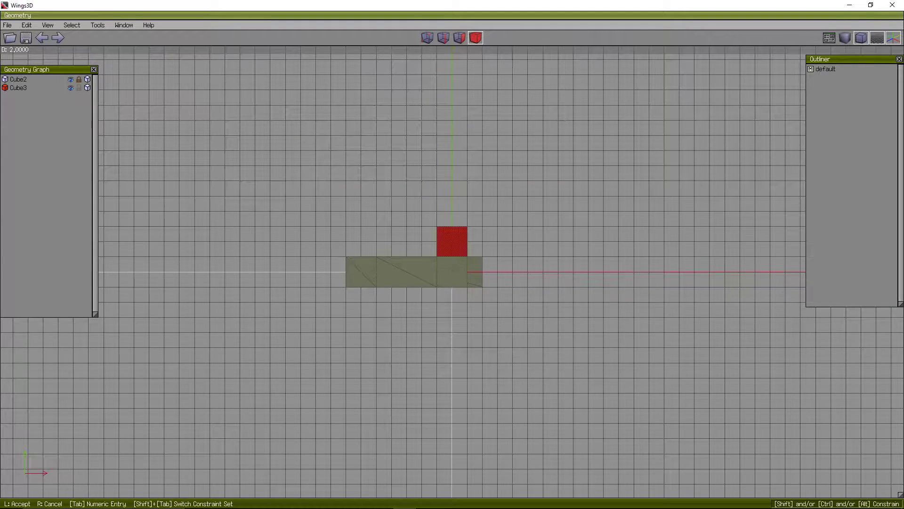
click(205, 190)
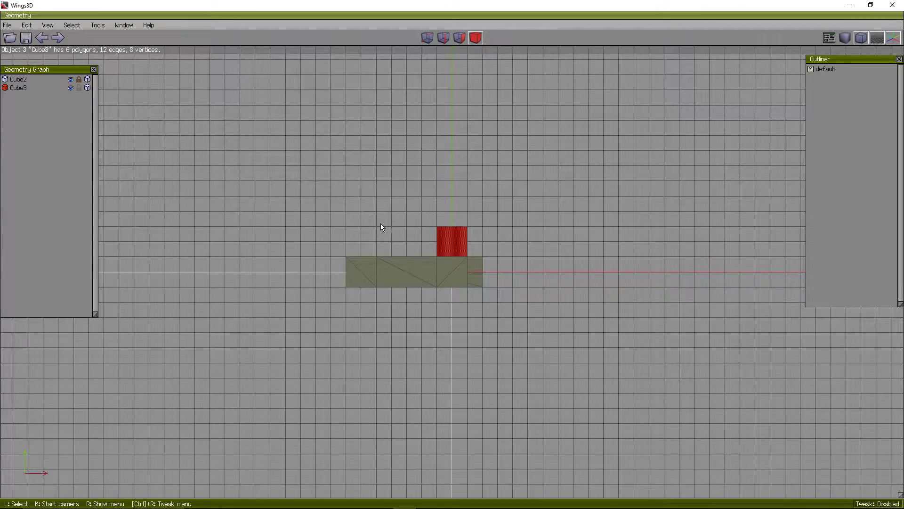
Viewed along the X axis, move Cube3 11 units in negative Z so it sits above the block's far arm.
key(x)
right_click(470, 219)
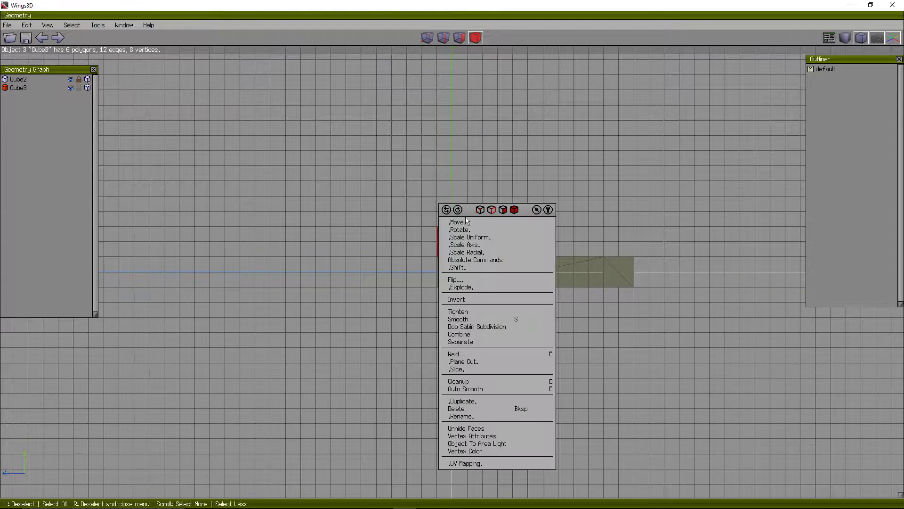
click(453, 222)
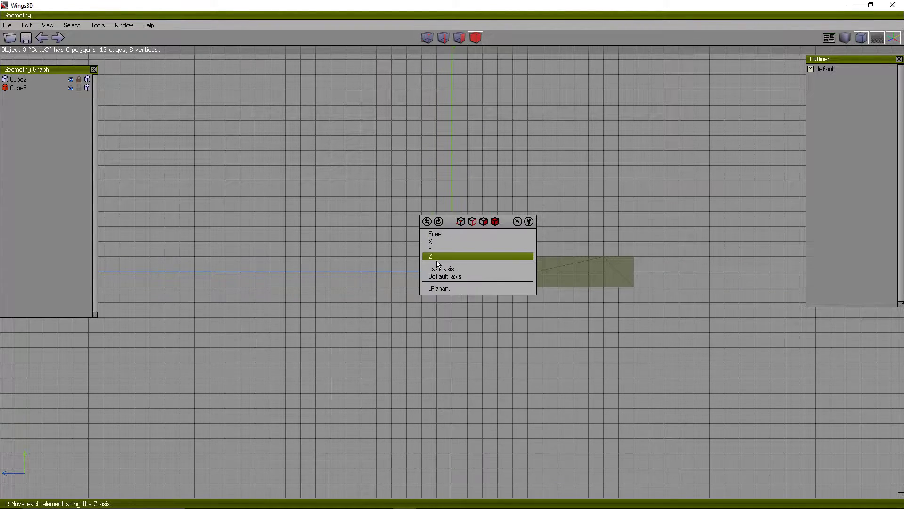
click(475, 256)
click(598, 261)
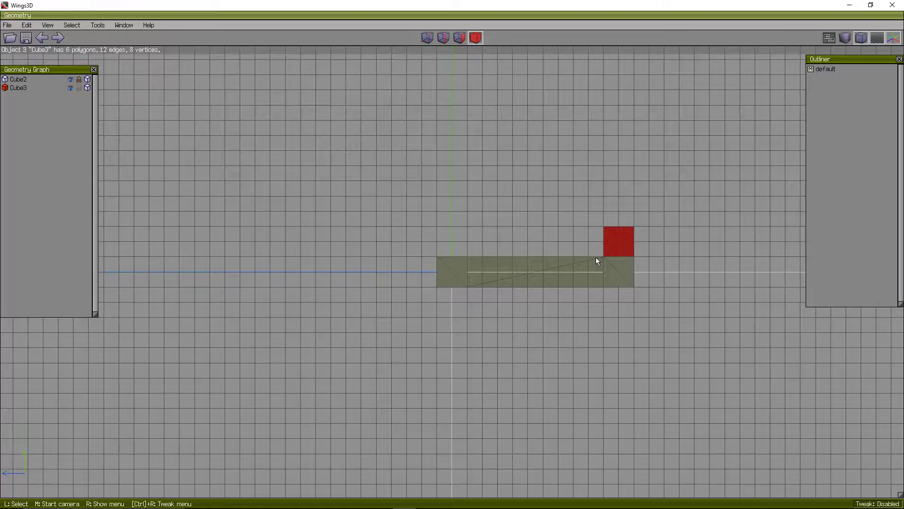
Select the raised cube's face that faces positive X and examine its midpoint coordinates.
middle_click(594, 239)
click(597, 239)
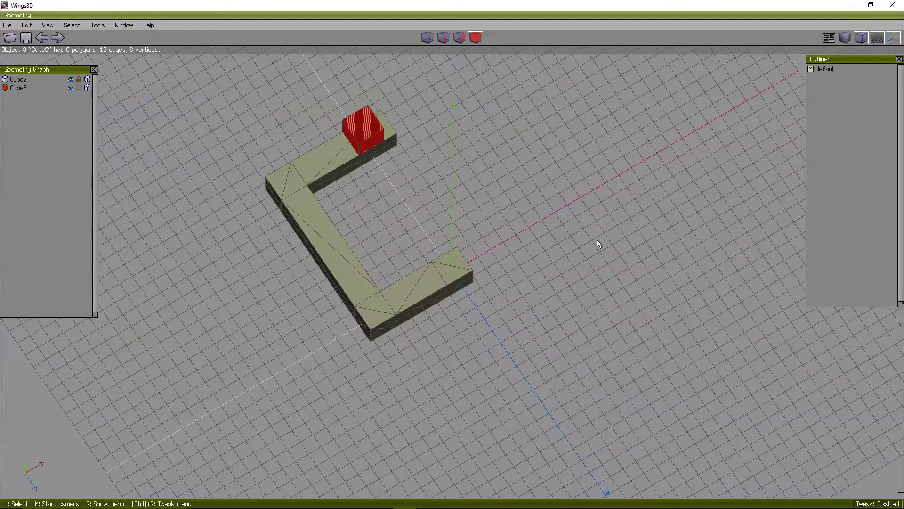
key(space)
middle_drag(437, 173, 553, 214)
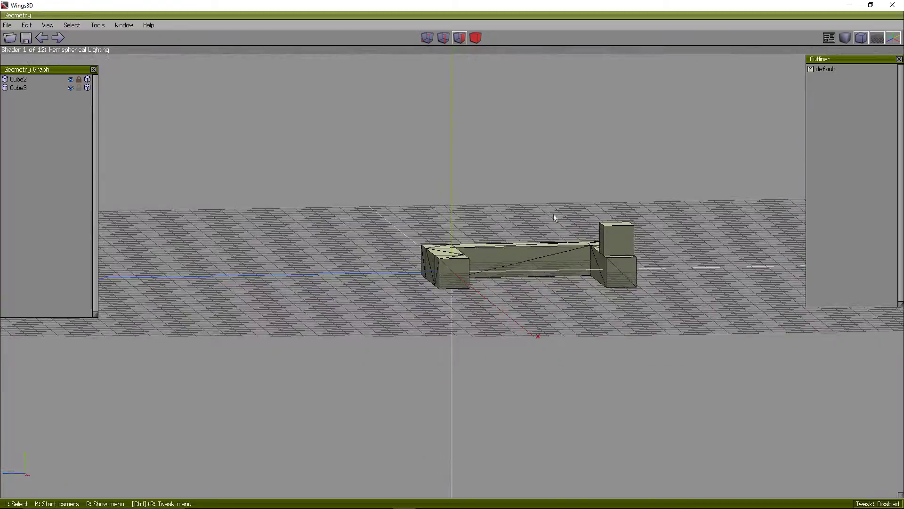
click(628, 243)
key(space)
click(617, 236)
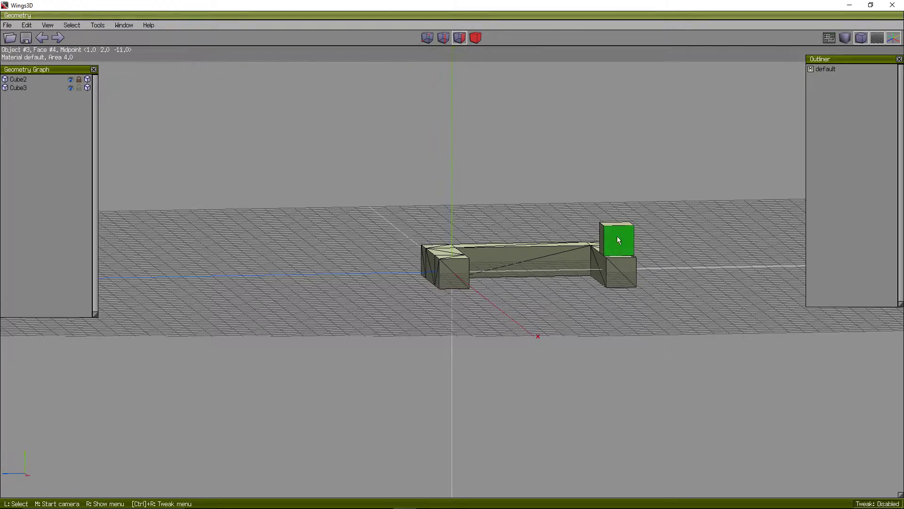
middle_drag(617, 236, 600, 267)
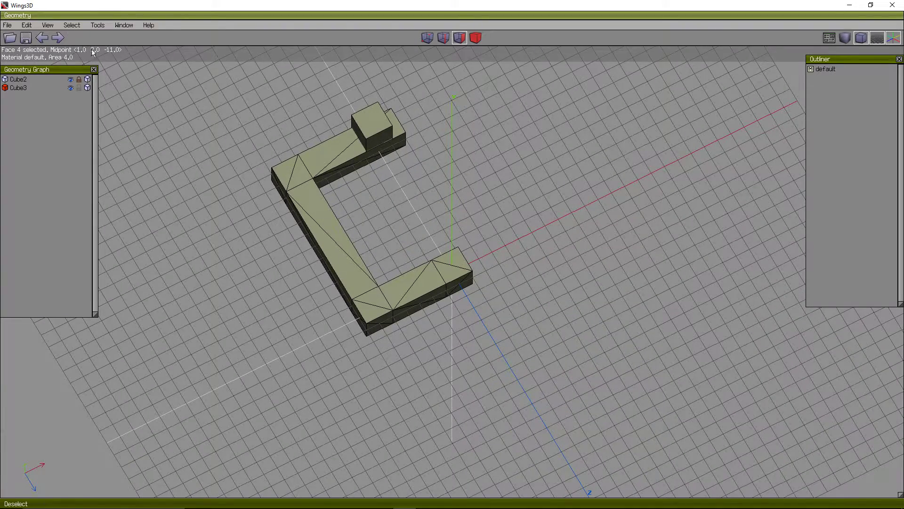
Switch to Notepad and enter the goal position in config.txt as x = 1, y = 2, z = -11.
key(alt+Tab)
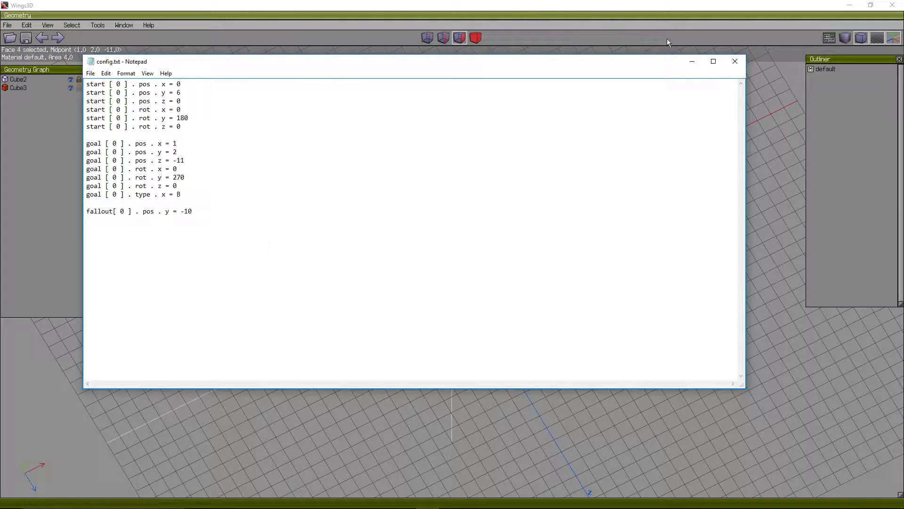
click(692, 61)
In Wings3D, select the whole Cube3 positioning cube and delete it.
middle_click(428, 142)
click(428, 142)
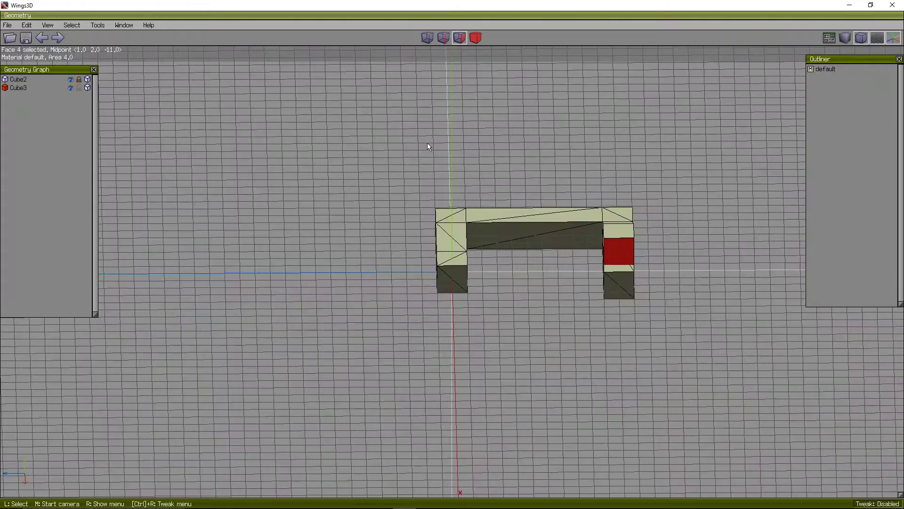
click(475, 37)
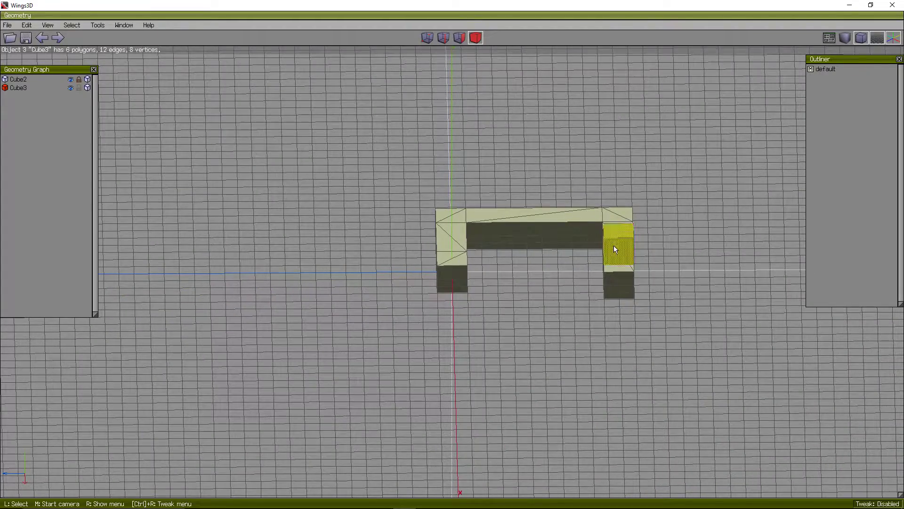
key(Delete)
In config.txt, set the goal's Y rotation to 90.
key(alt+Tab)
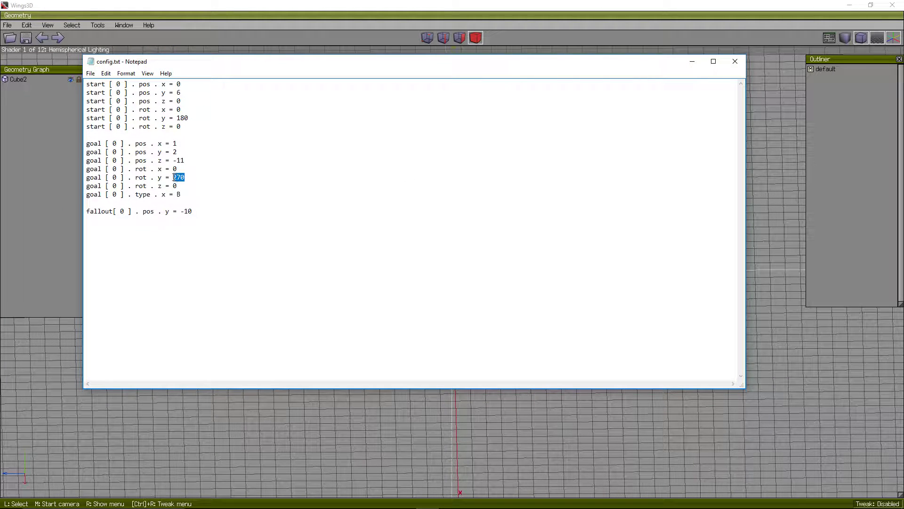
click(692, 61)
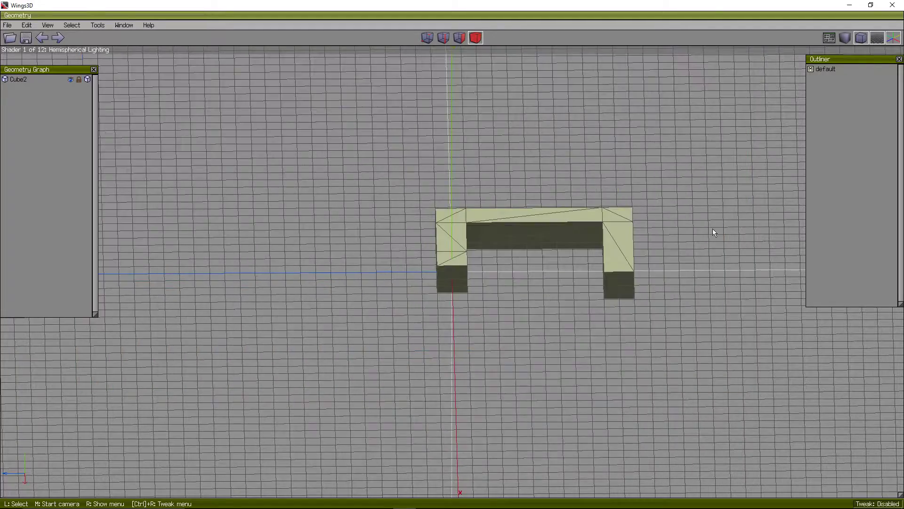
Unlock Cube2 and select the diagonal edge on the top of the arm's end at the origin to examine its midpoint.
middle_drag(713, 228, 472, 431)
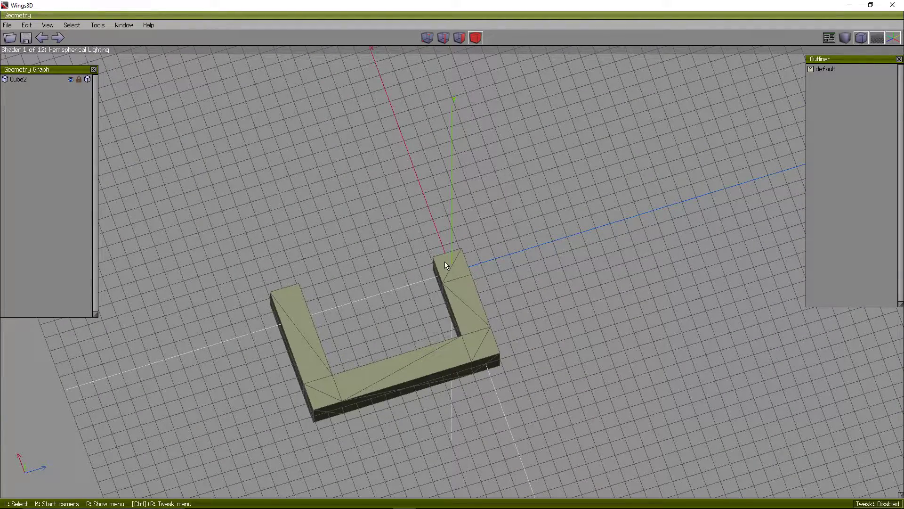
click(443, 37)
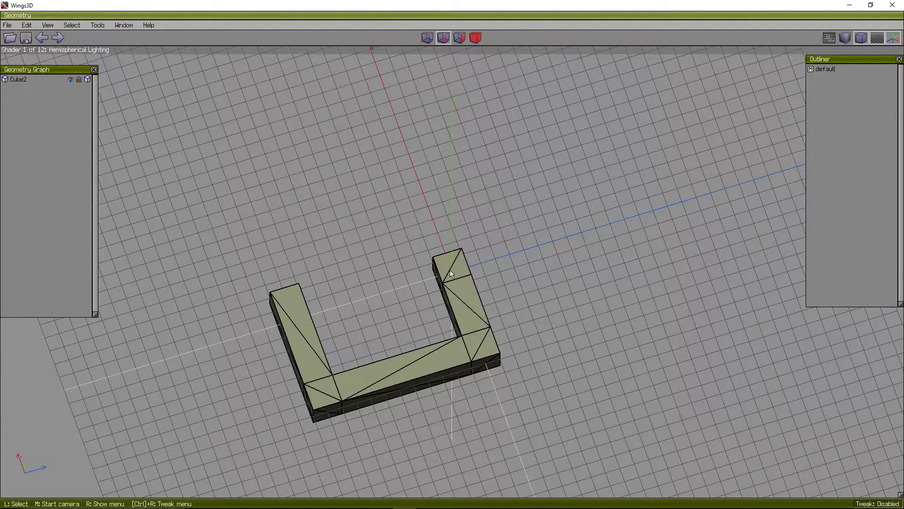
scroll(451, 270, up, 3)
click(79, 79)
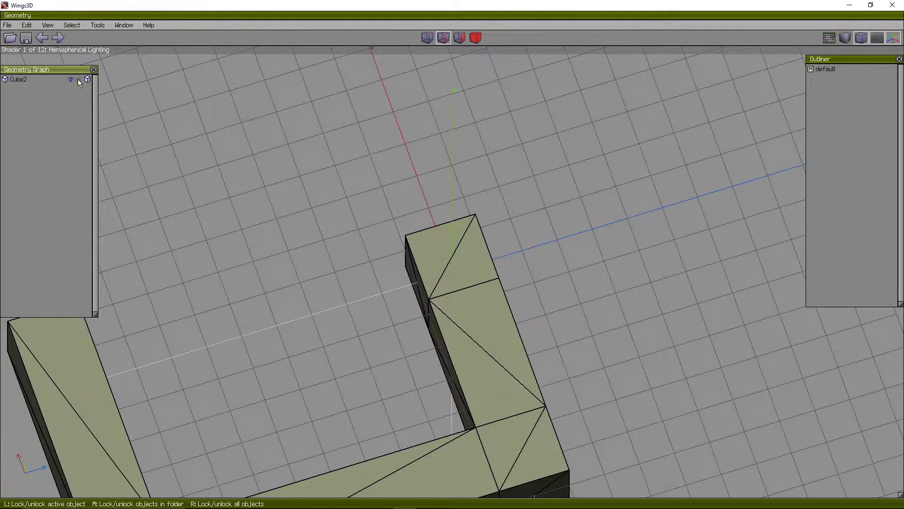
click(450, 263)
Set the start's Y position to 2 in config.txt.
key(alt+Tab)
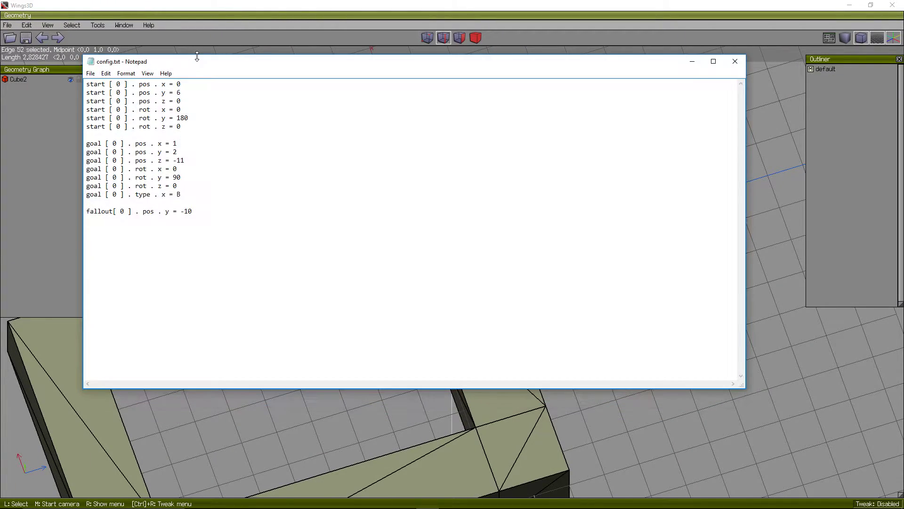
drag(199, 61, 221, 160)
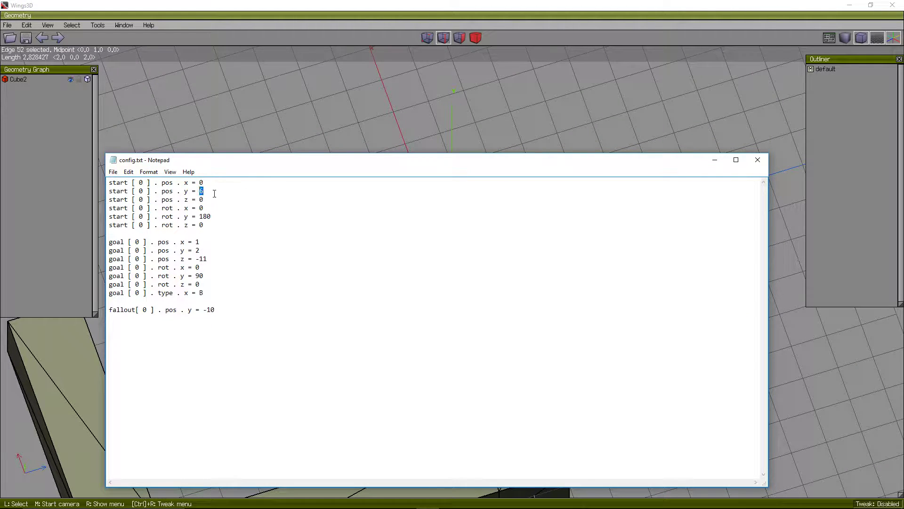
click(714, 160)
Check which way the starting arm points, set the start's Y rotation to 270 in config.txt and close the file.
middle_drag(505, 211, 517, 203)
key(z)
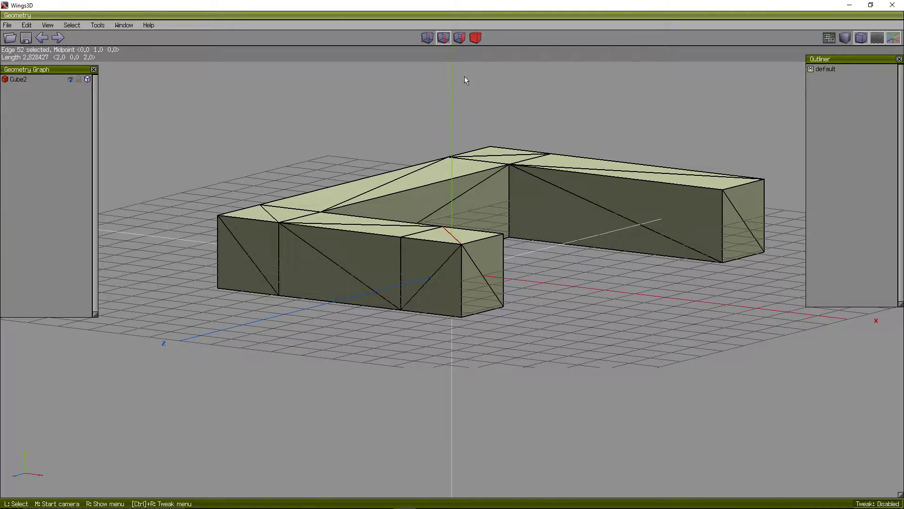
middle_drag(466, 235, 365, 292)
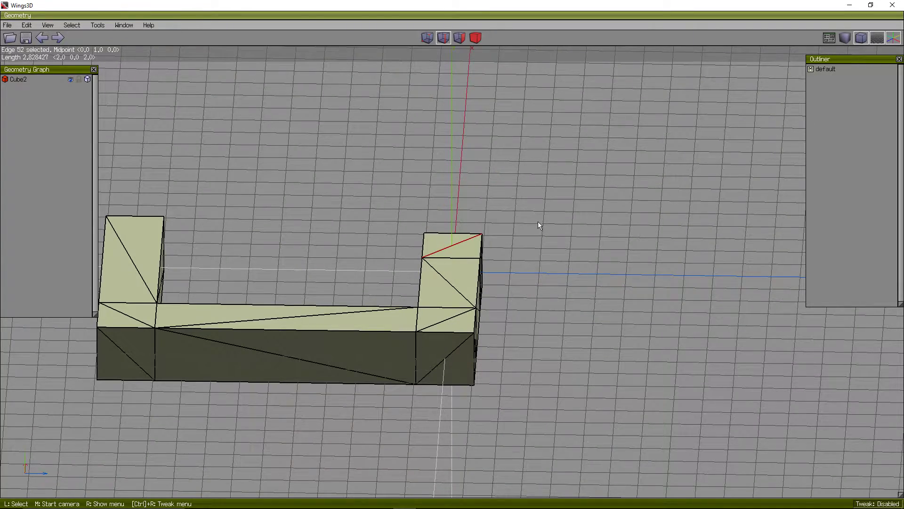
middle_drag(221, 286, 222, 286)
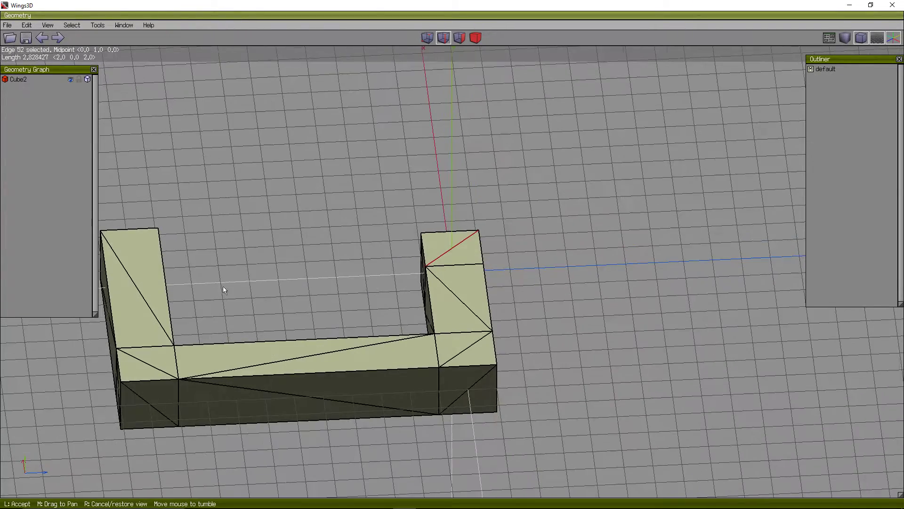
key(alt+Tab)
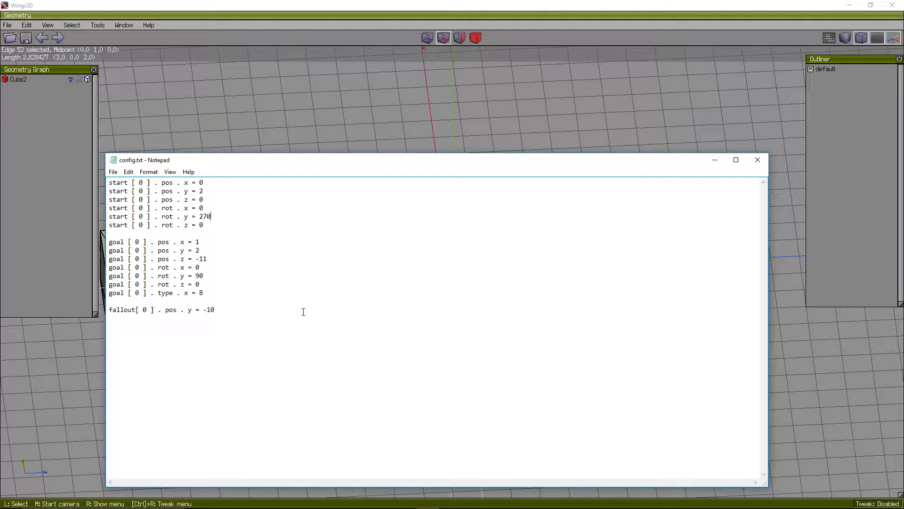
key(ctrl+a)
click(715, 275)
click(759, 160)
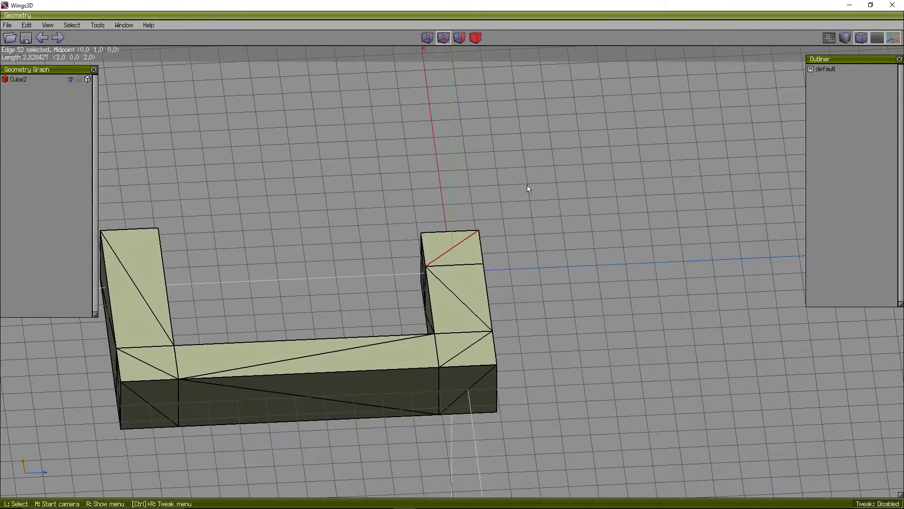
Select the inner top edges along the starting arm and the long connecting section of the block.
middle_drag(527, 185, 481, 125)
mouse_move(489, 325)
mouse_down()
mouse_move(438, 255)
mouse_move(446, 257)
mouse_up()
click(481, 378)
click(462, 383)
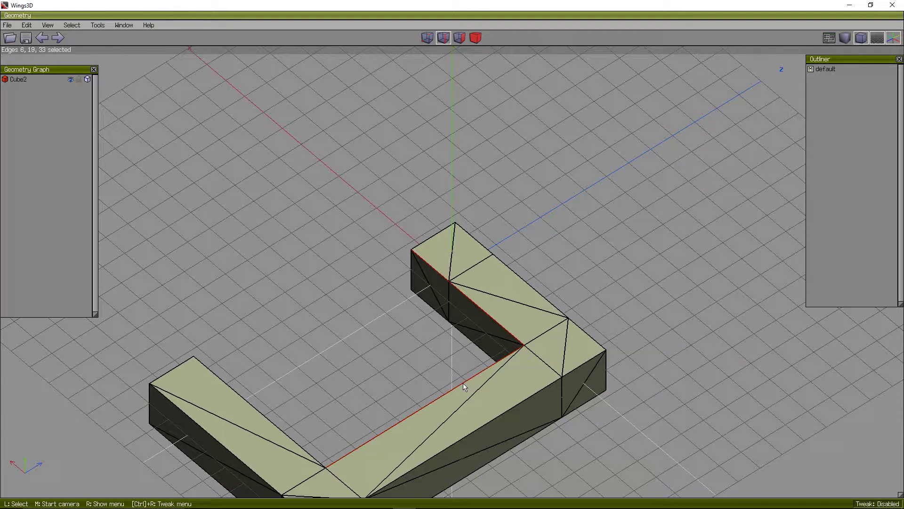
Viewed from above, try to scale the whole block uniformly to 500%.
click(475, 39)
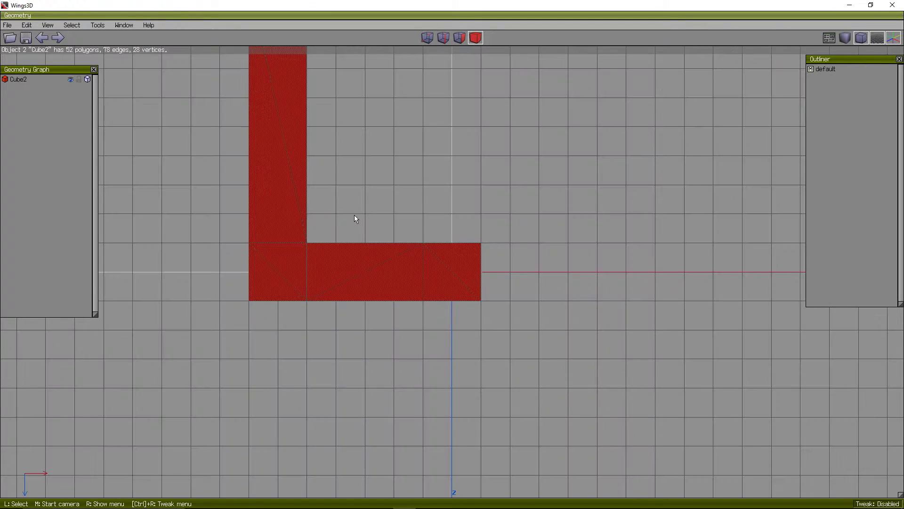
click(356, 241)
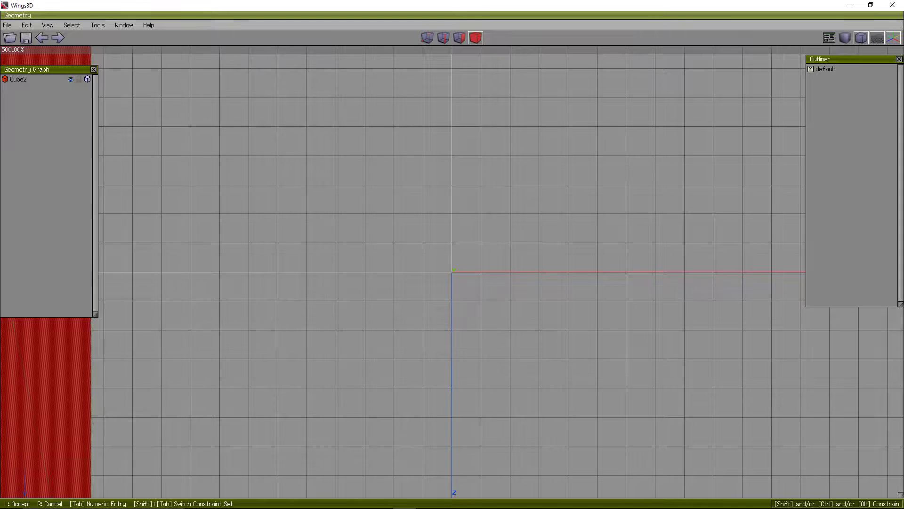
click(412, 246)
scroll(450, 174, down, 3)
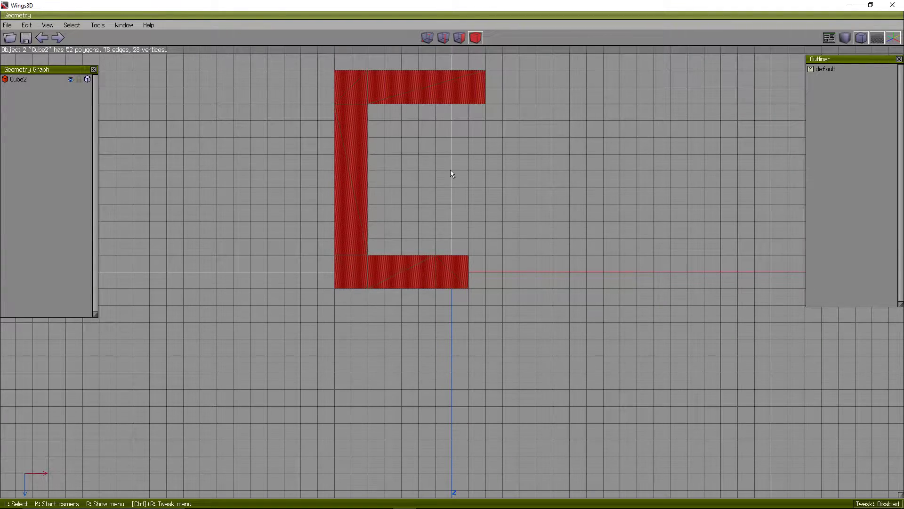
Start UV mapping of the whole Cube2 object to open its AutoUV segmenting view.
key(space)
click(476, 38)
right_click(442, 110)
right_click(384, 89)
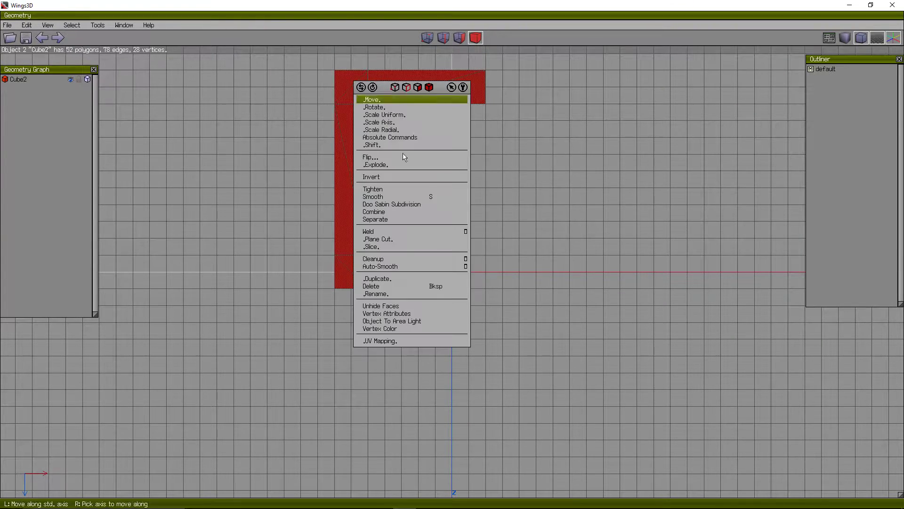
click(394, 340)
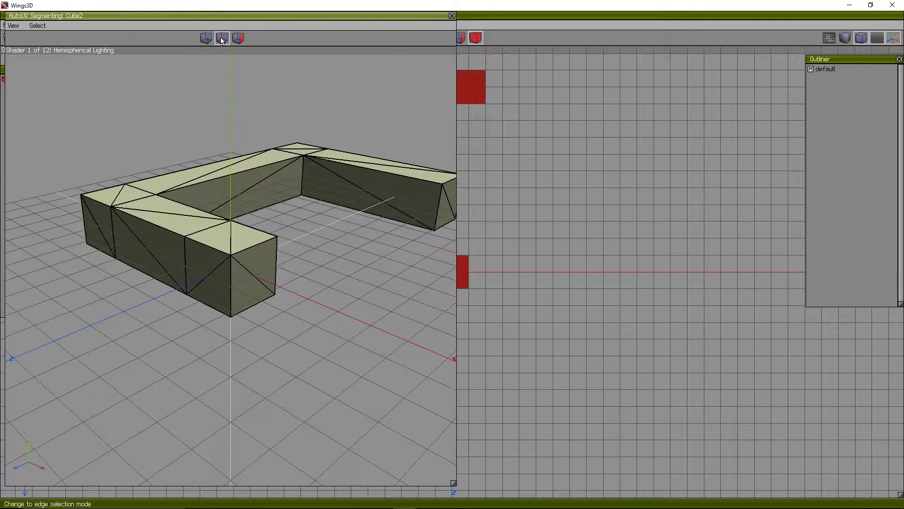
In the segmenting view, select the edges that outline the block's C-shaped top surface.
click(205, 252)
click(159, 231)
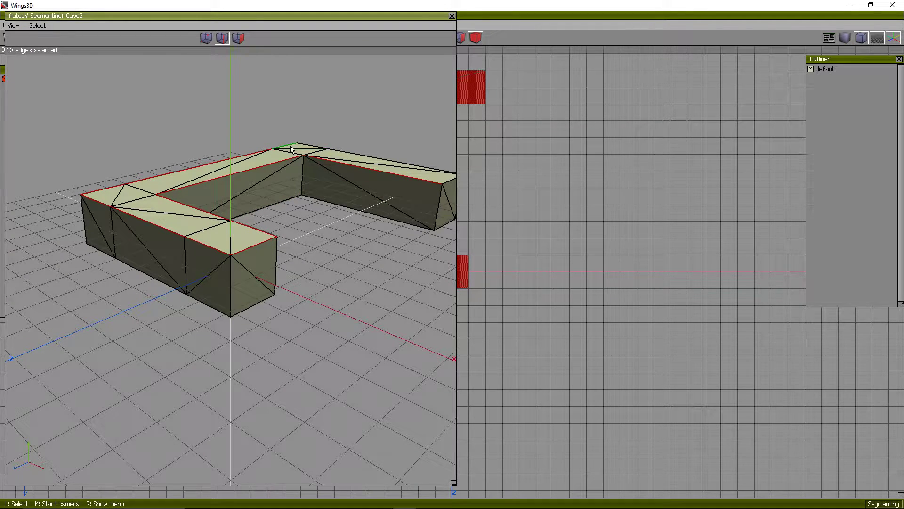
scroll(357, 174, down, 2)
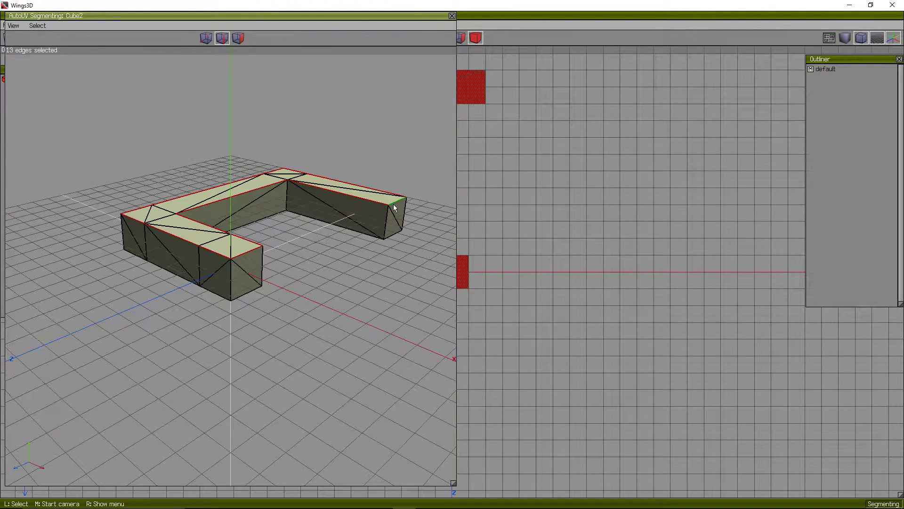
Complete the top outline and add the vertical edges at the starting arm's end and its inner corner to the selection.
middle_drag(362, 238, 240, 296)
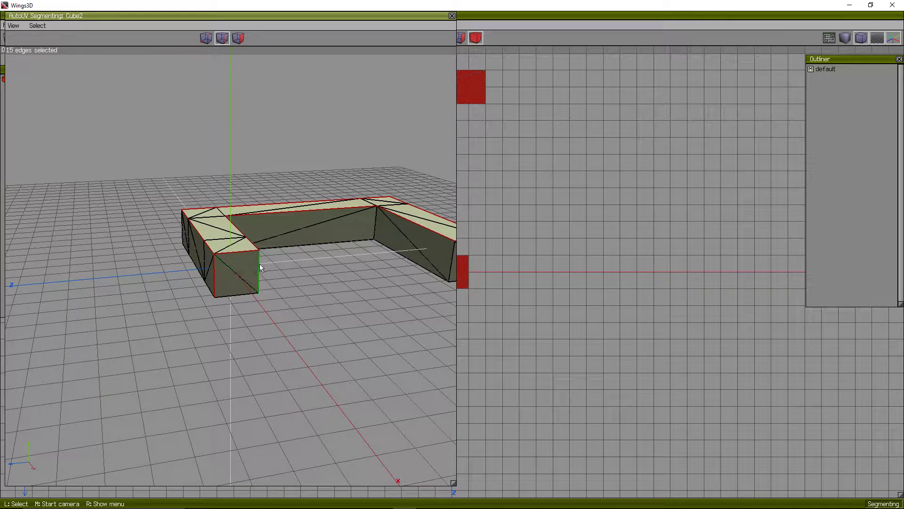
middle_click(240, 295)
click(240, 294)
middle_click(389, 288)
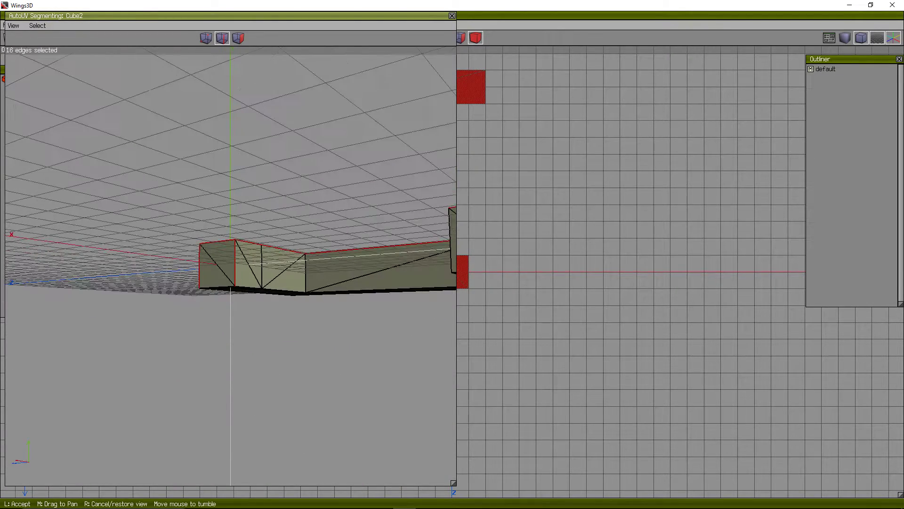
click(389, 287)
scroll(389, 288, down, 2)
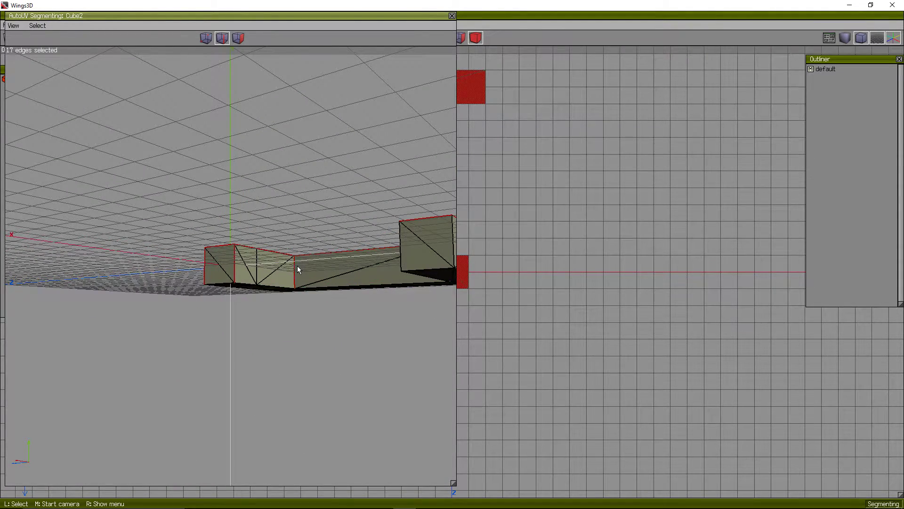
Add the vertical edges at the far inner corner, the far arm's end and the far outer corner to the selection.
middle_drag(297, 265, 325, 272)
click(324, 273)
click(380, 266)
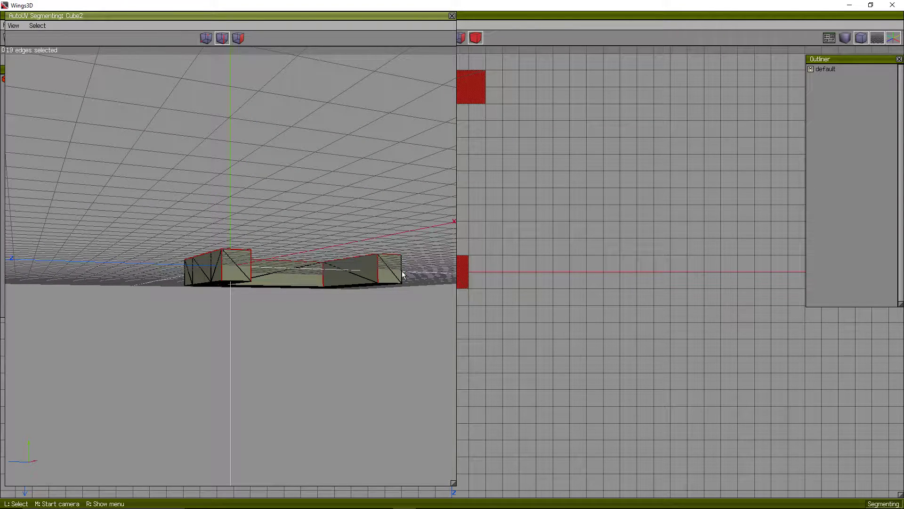
click(402, 272)
middle_drag(401, 272, 128, 276)
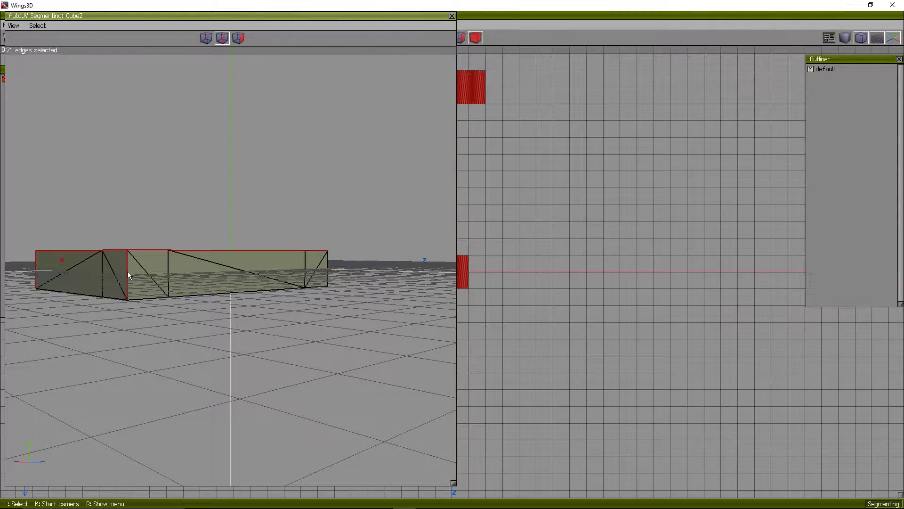
Inspect the block from below, cut it along the selected edges and unfold it into UV charts.
middle_click(282, 293)
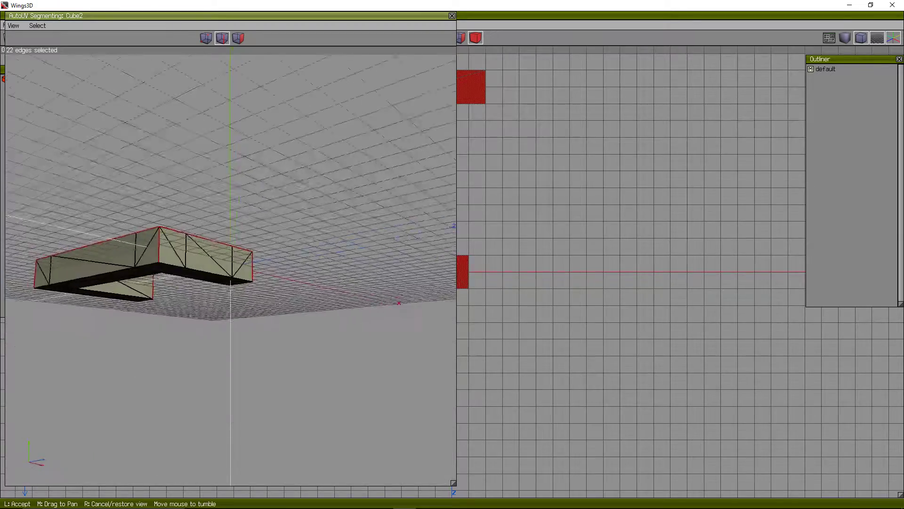
click(272, 228)
right_click(272, 228)
click(283, 245)
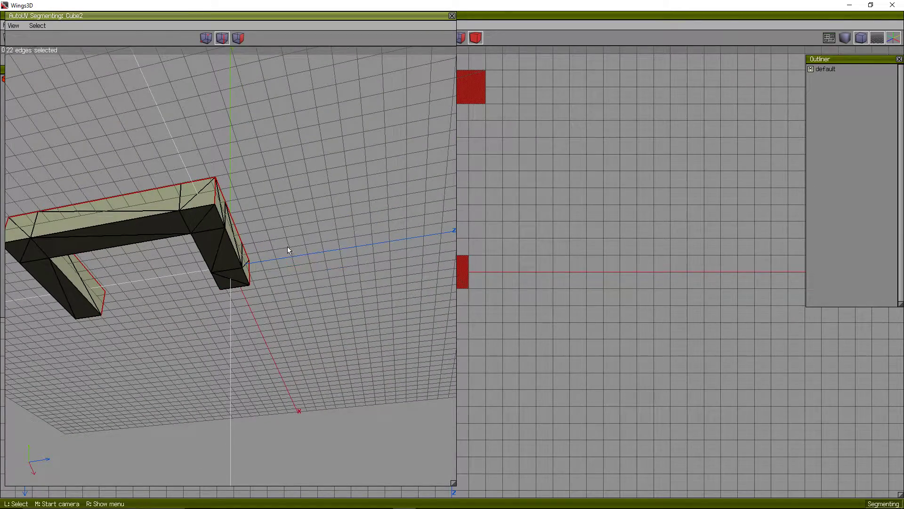
right_click(288, 250)
click(297, 243)
click(303, 244)
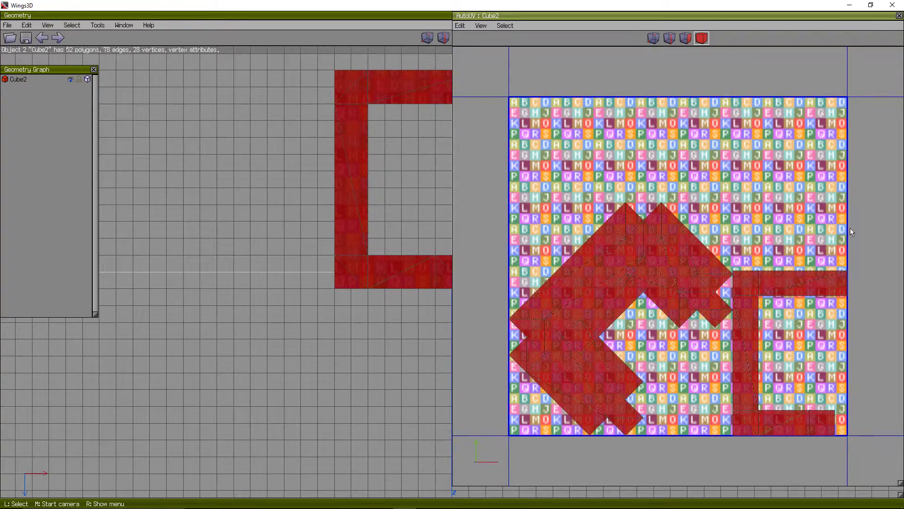
right_click(584, 158)
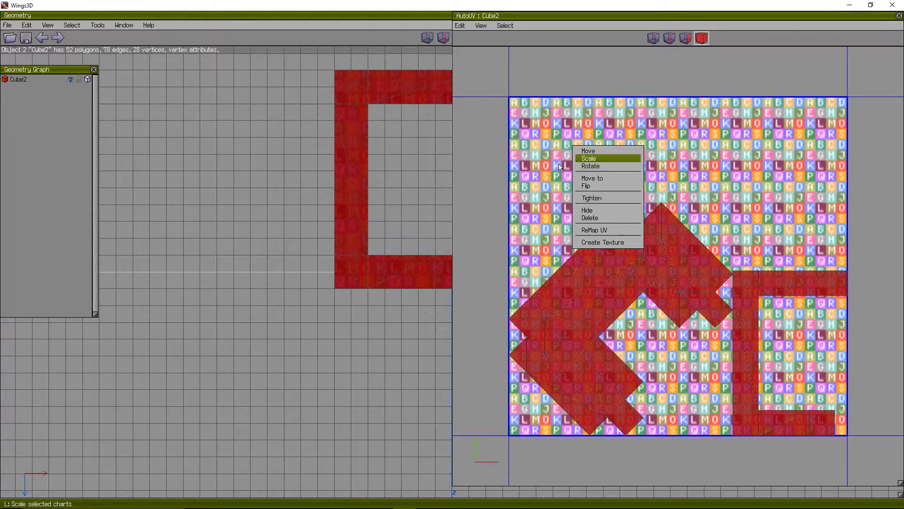
middle_click(424, 188)
click(283, 263)
right_click(665, 164)
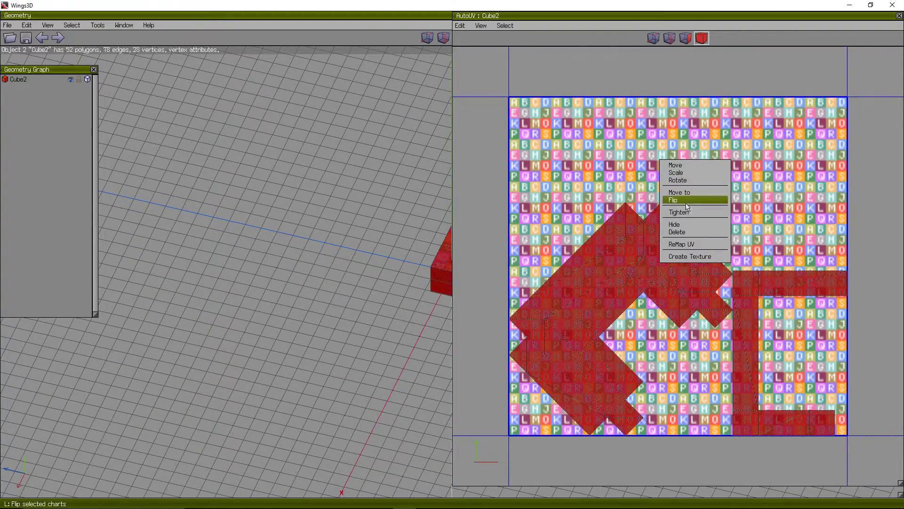
Clear the chart selection, select only the large sides-and-bottom chart and scale it up uniformly far beyond the texture area.
click(677, 374)
click(701, 38)
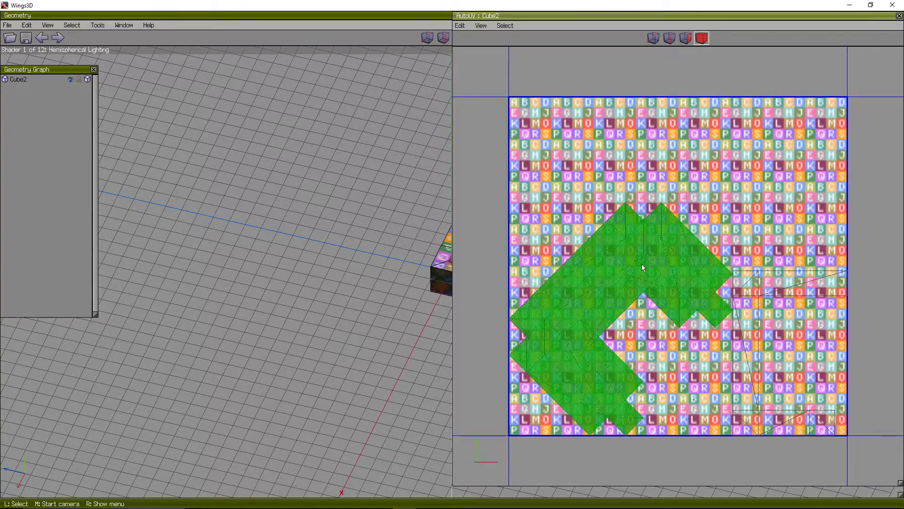
click(641, 264)
right_click(654, 220)
click(661, 230)
click(673, 228)
click(659, 233)
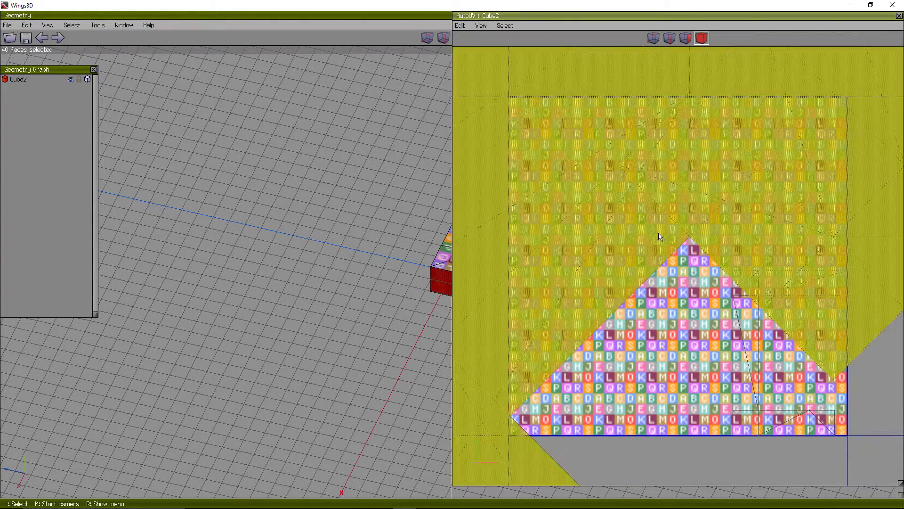
Reselect the large sides-and-bottom chart and try scaling it down uniformly to 30%.
middle_click(216, 210)
click(216, 211)
click(471, 221)
middle_click(415, 222)
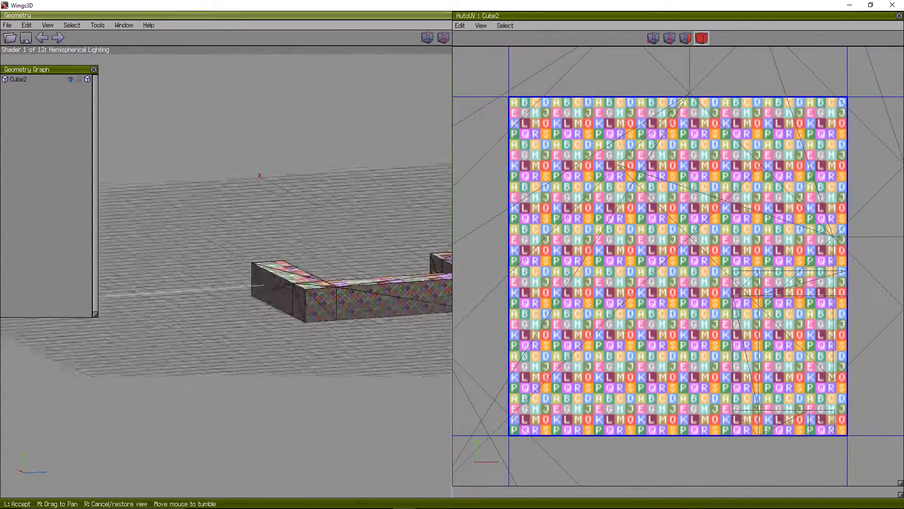
click(416, 223)
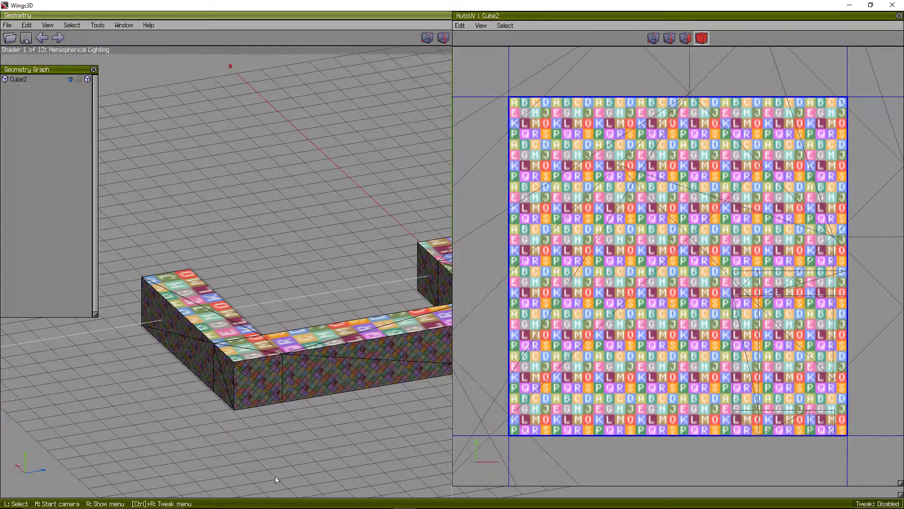
click(546, 295)
right_click(546, 267)
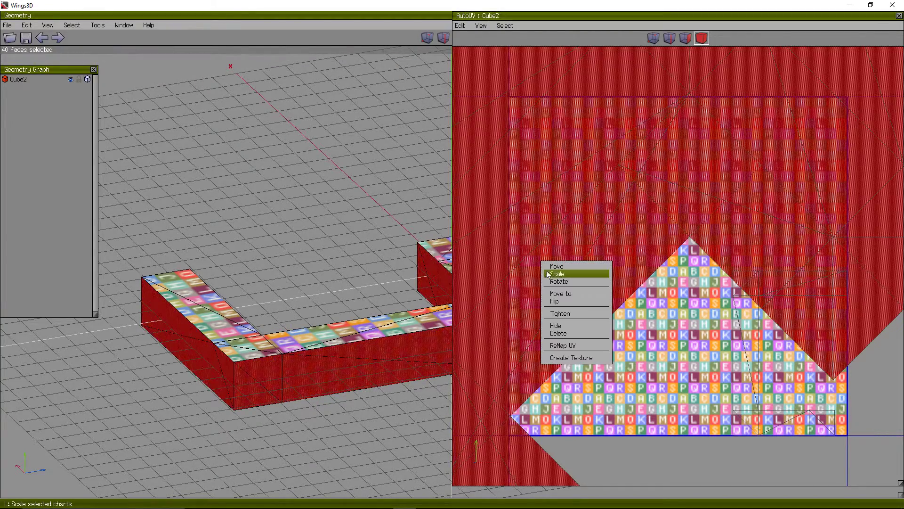
click(560, 276)
click(560, 270)
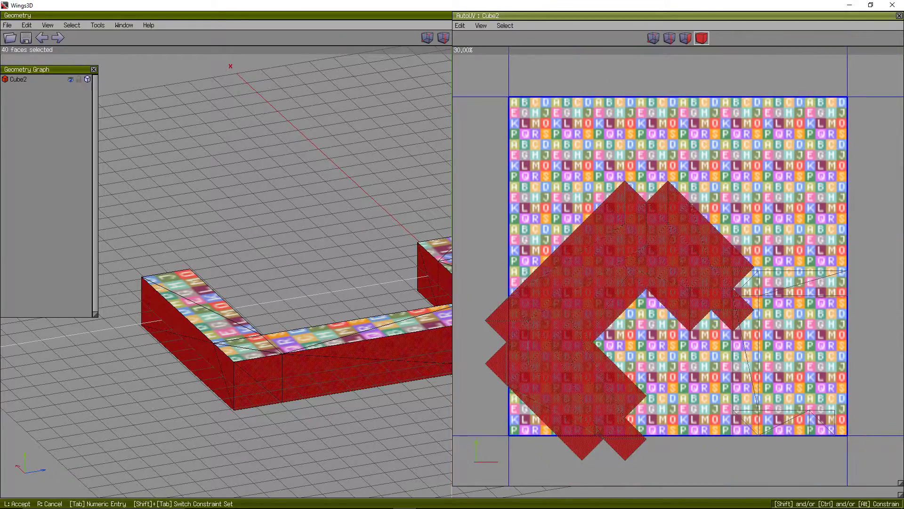
click(569, 361)
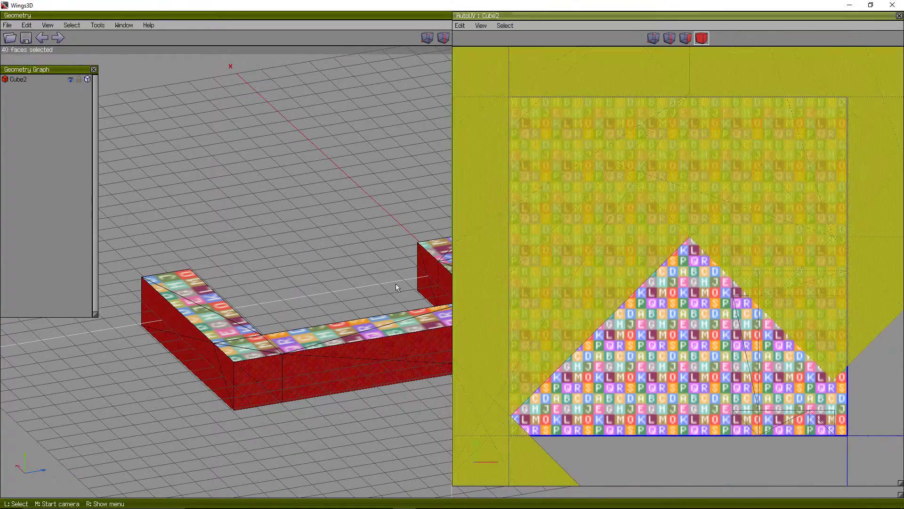
key(space)
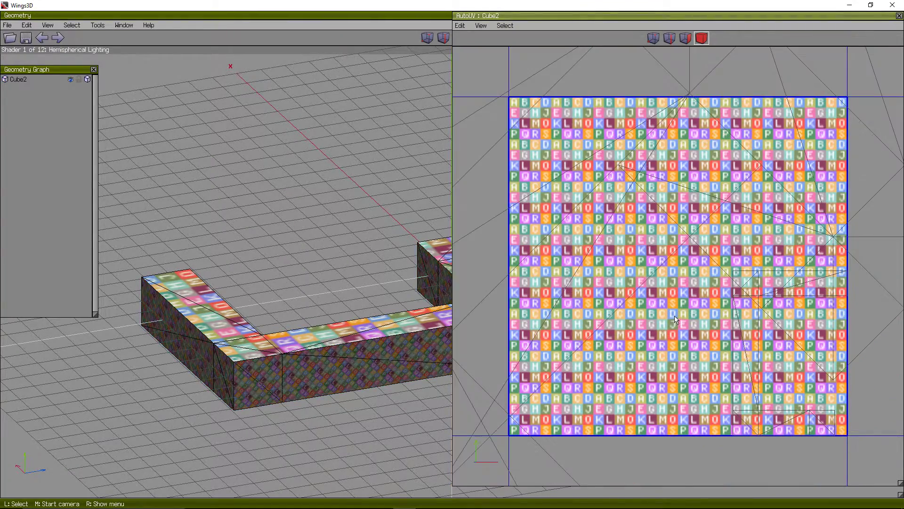
Undo the enlargement of the sides-and-bottom chart and select that chart again.
key(ctrl+alt+z)
key(space)
click(674, 316)
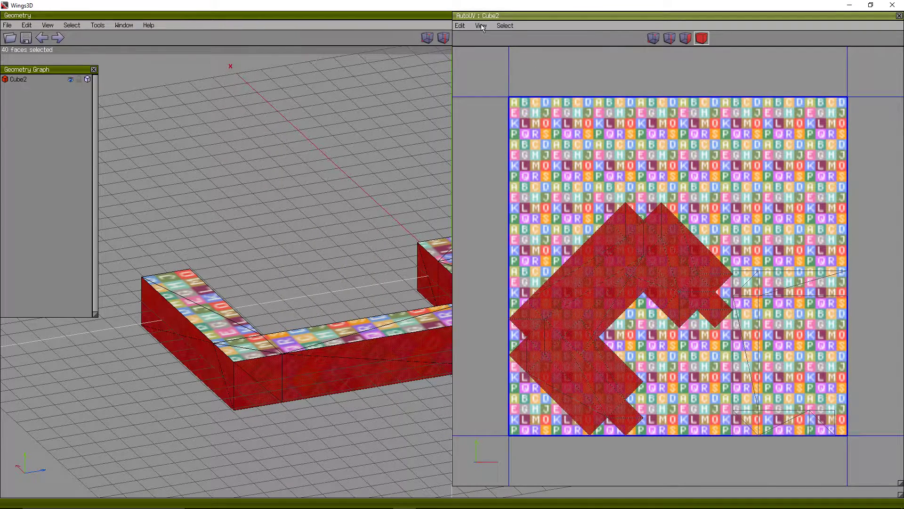
Select both UV charts and try scaling them together uniformly to 200%.
click(460, 26)
click(479, 51)
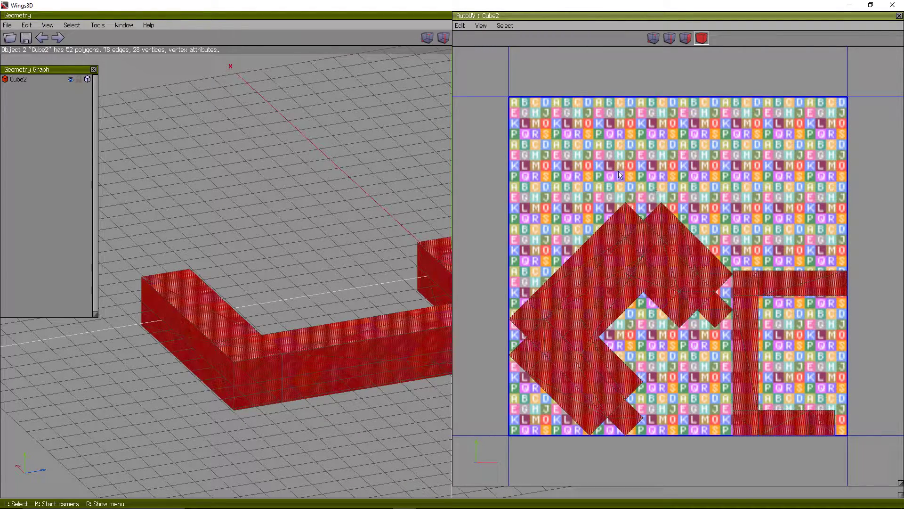
click(680, 232)
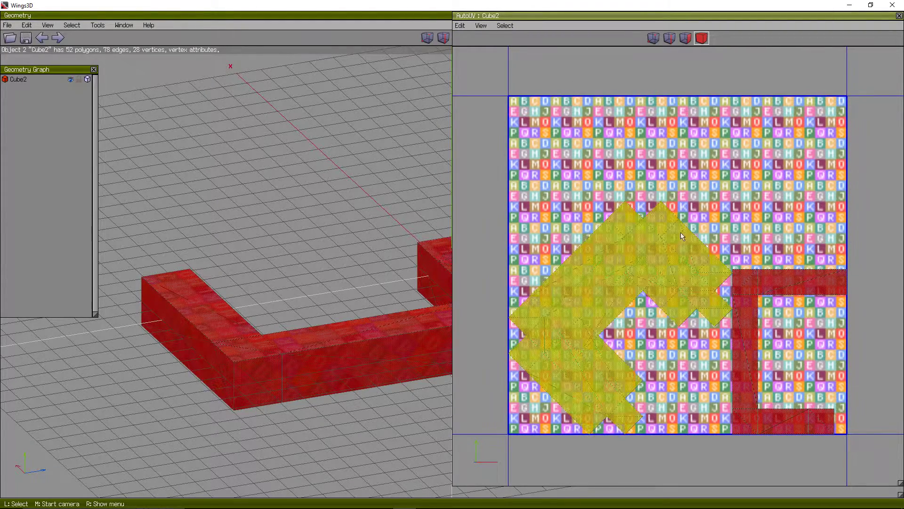
scroll(665, 239, down, 3)
right_click(635, 216)
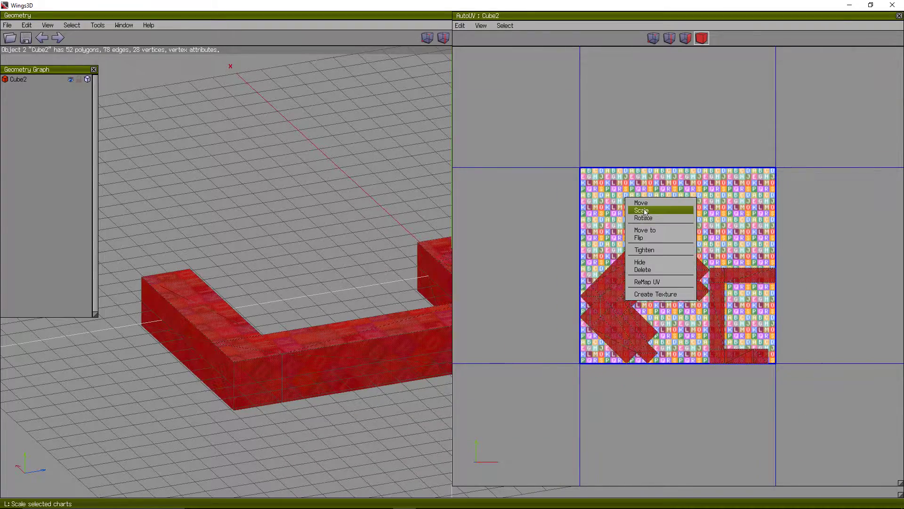
click(635, 213)
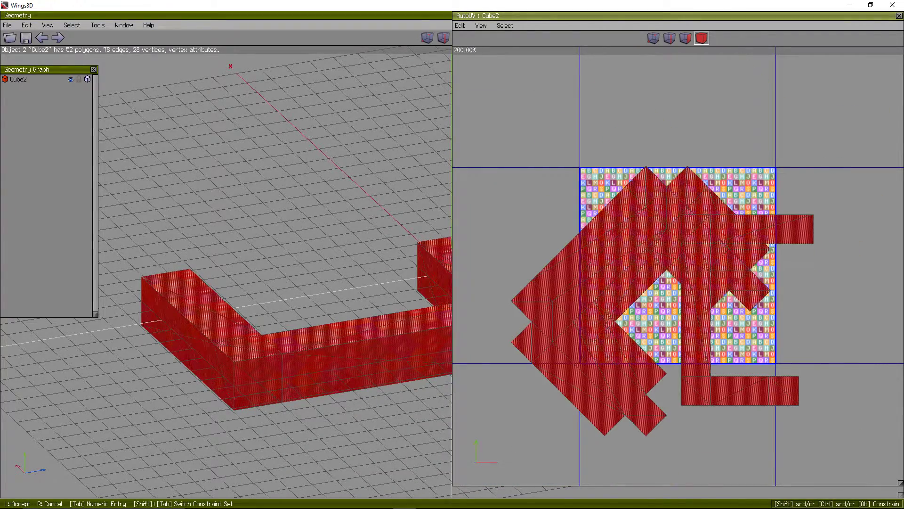
right_click(660, 267)
scroll(660, 266, up, 3)
key(space)
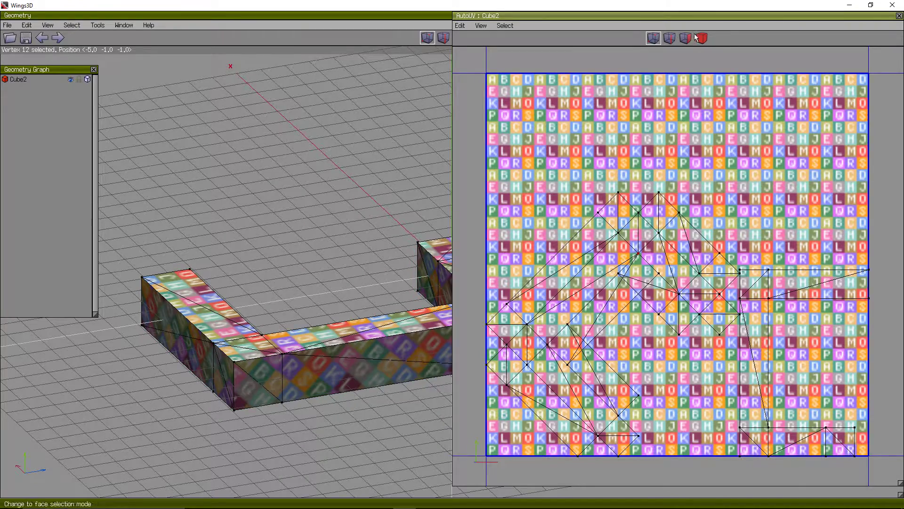
Select only the sides-and-bottom chart and try scaling it uniformly to 200%.
click(699, 38)
right_click(653, 121)
click(662, 136)
click(684, 134)
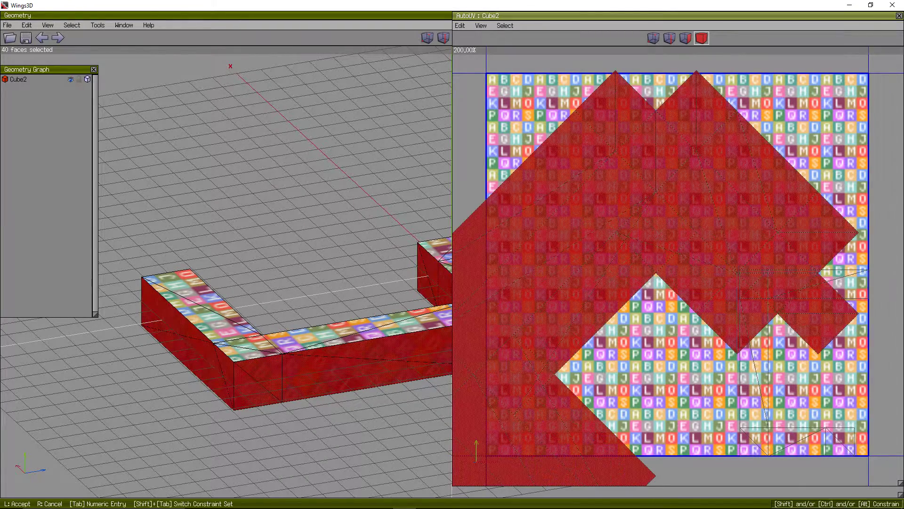
right_click(676, 125)
Rotate the sides-and-bottom chart by -46° to straighten it against the texture grid, and clear the selection.
right_click(677, 124)
click(692, 143)
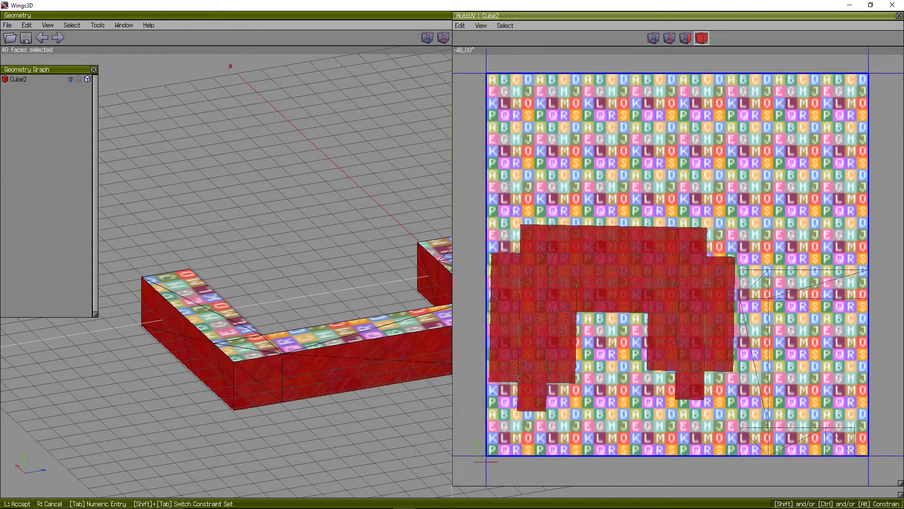
click(563, 226)
key(space)
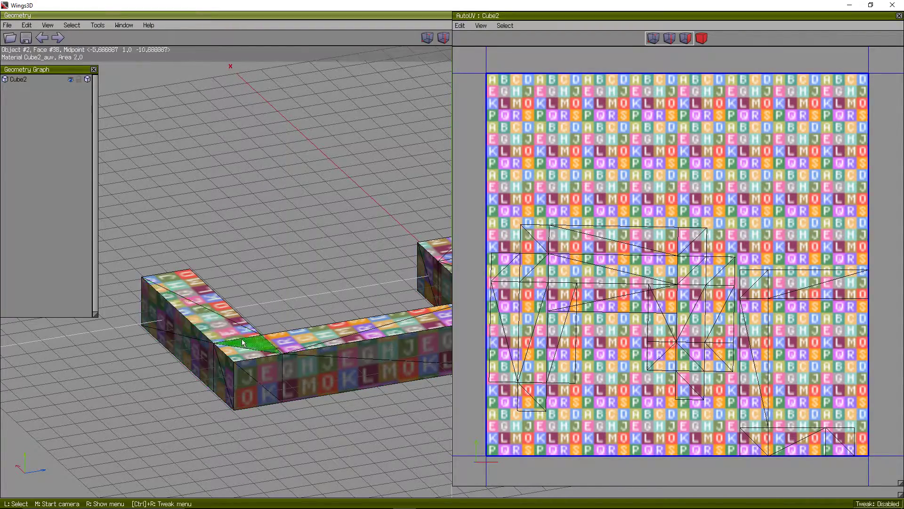
middle_click(242, 342)
click(242, 342)
Select the straightened sides-and-bottom chart, move it vertically by -0.1 and clear the selection.
click(701, 38)
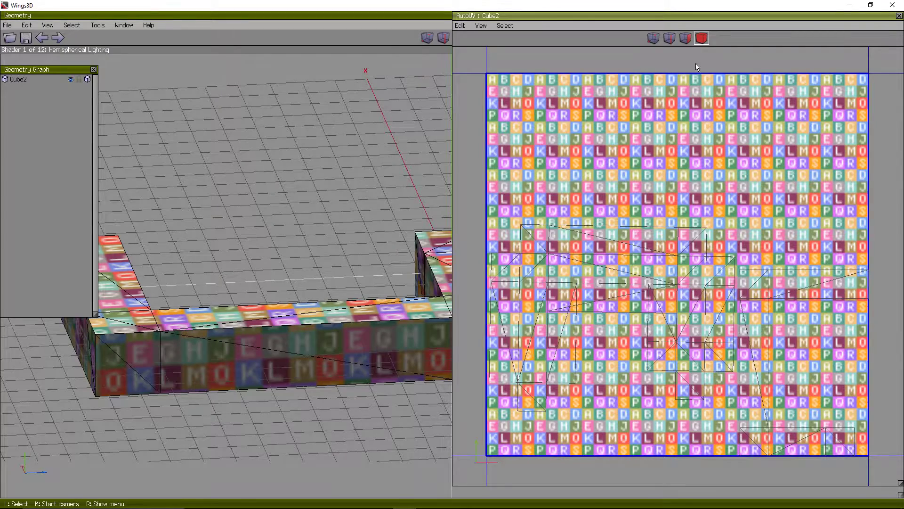
click(655, 236)
right_click(656, 235)
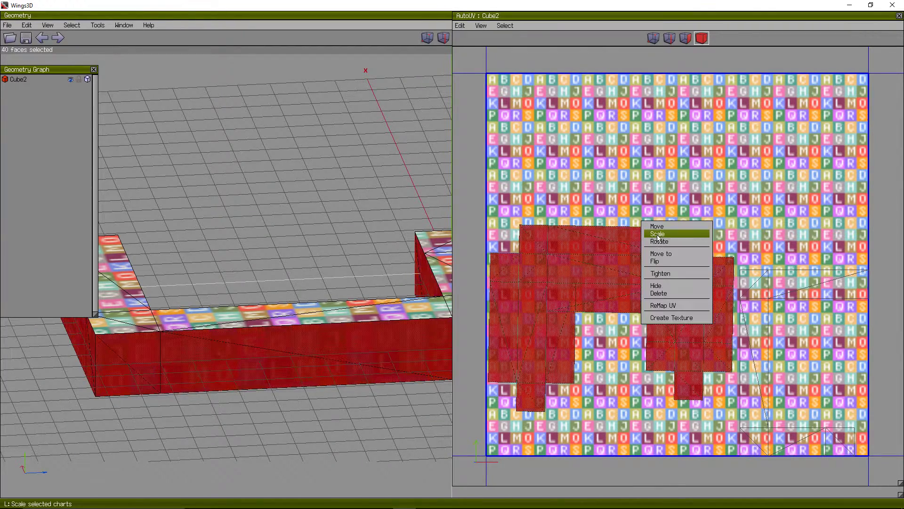
click(666, 229)
click(690, 241)
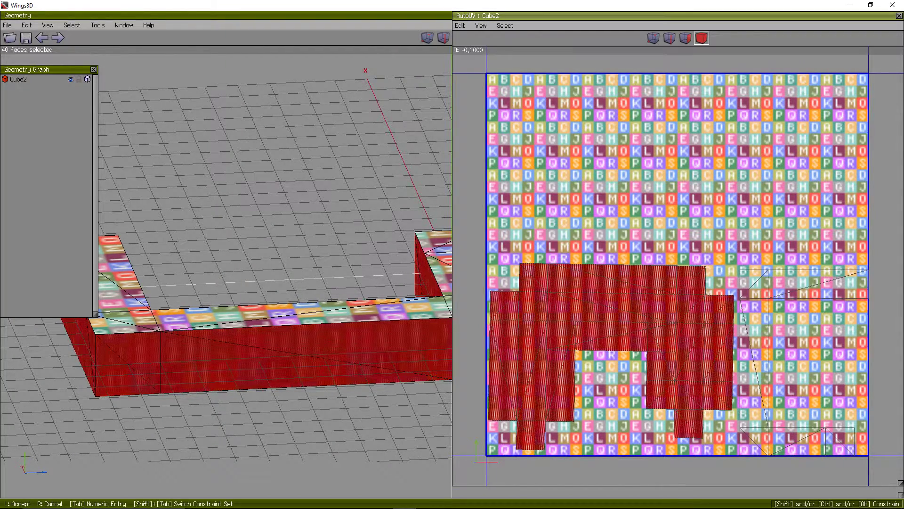
click(687, 311)
key(space)
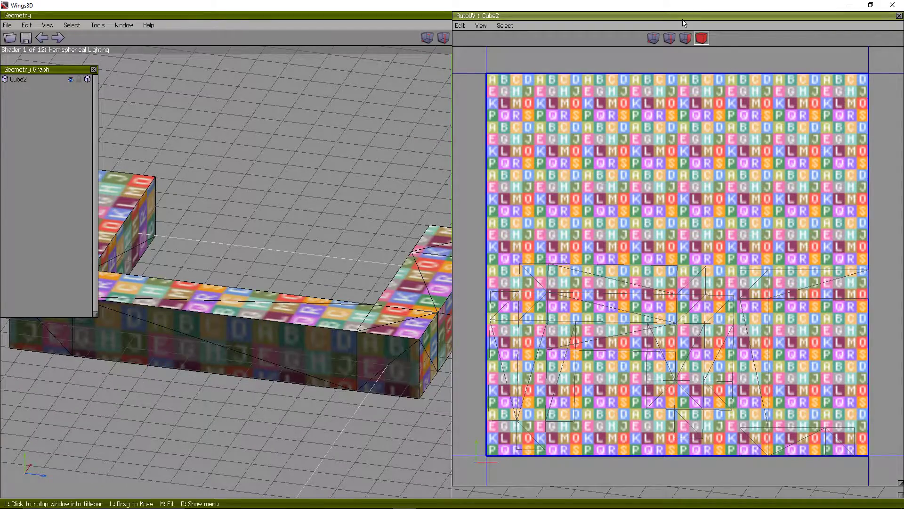
Roll up the AutoUV window, show the block in smooth preview and examine the texture pattern on its top and sides.
click(692, 16)
click(861, 38)
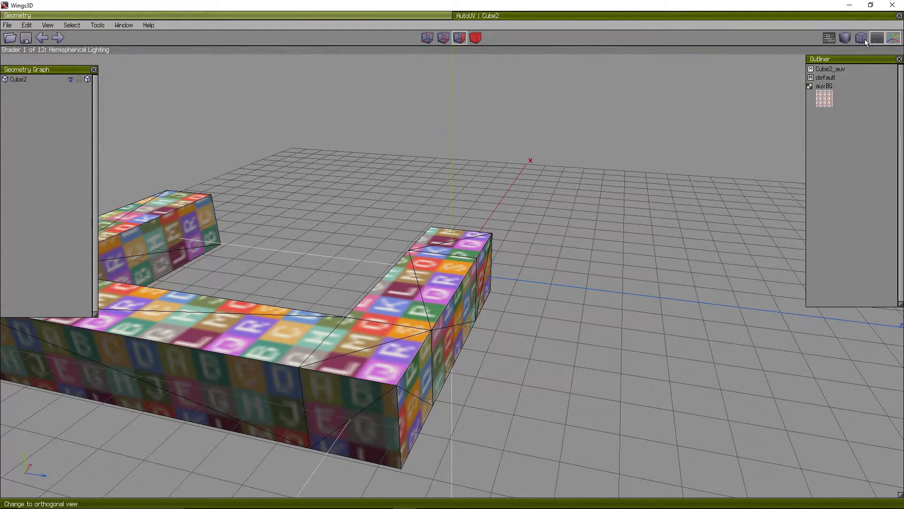
click(863, 40)
click(862, 40)
click(845, 38)
middle_drag(810, 47, 106, 95)
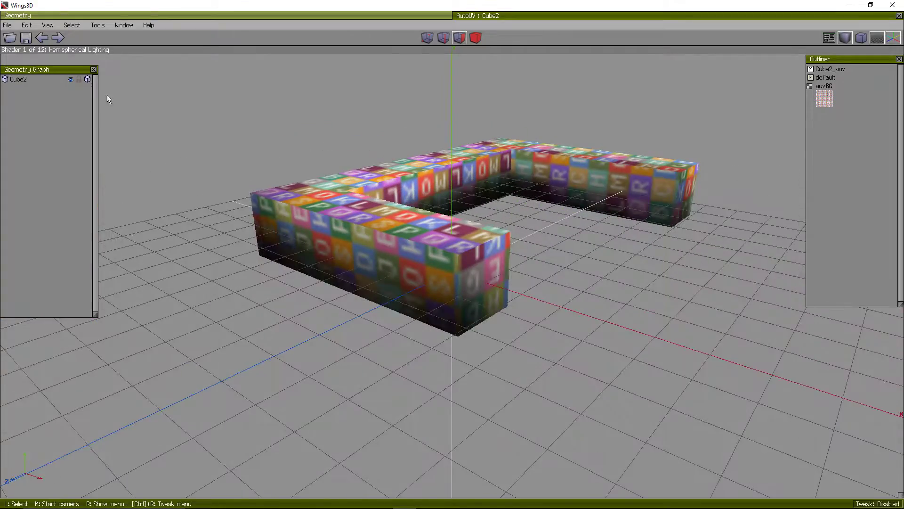
middle_click(575, 255)
click(663, 72)
middle_click(662, 71)
click(1, 50)
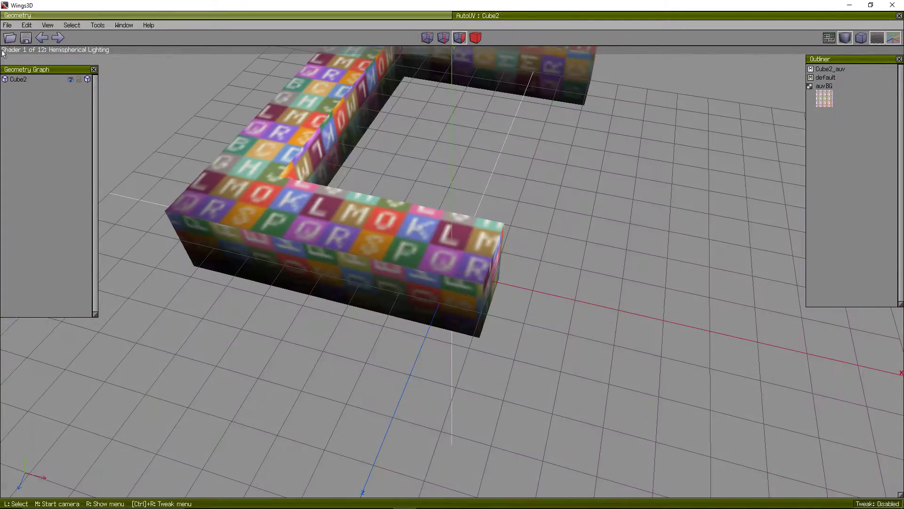
Try the Spherical Harmonics 9 shader on the block and switch back to Hemispherical Lighting.
click(48, 25)
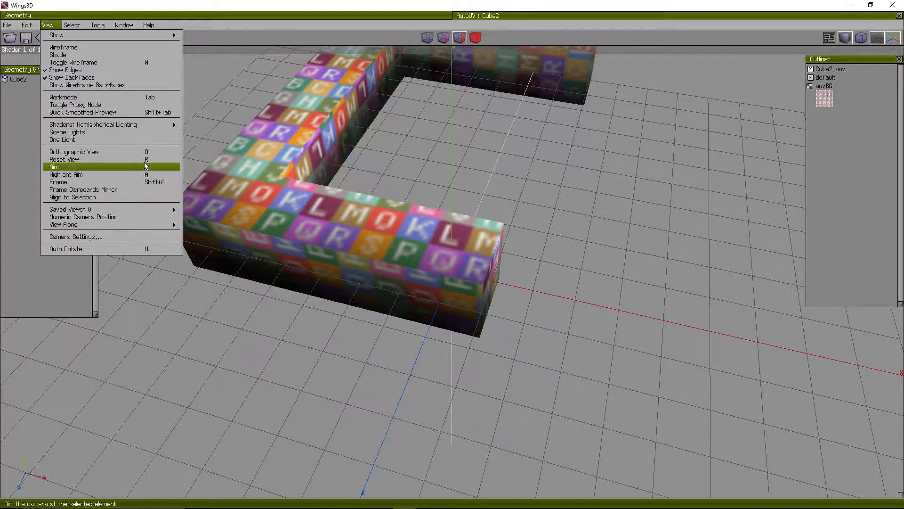
mouse_move(175, 128)
click(221, 209)
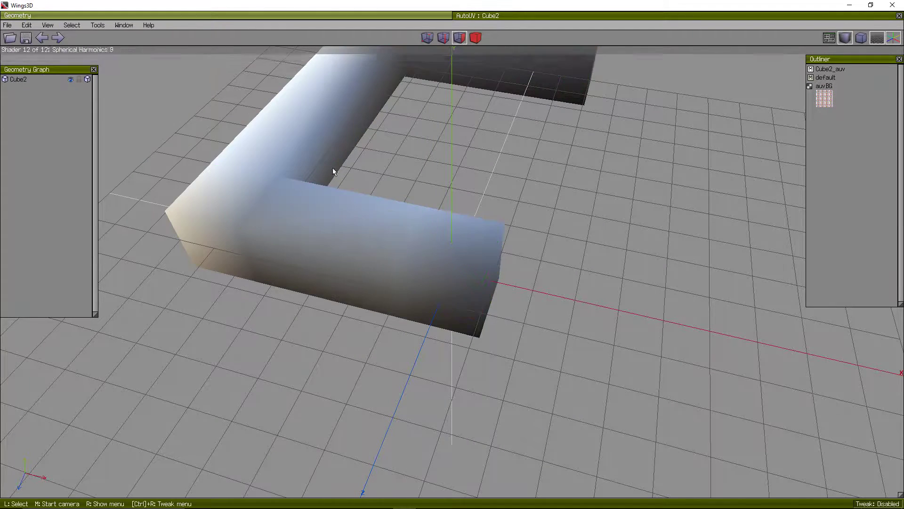
click(45, 25)
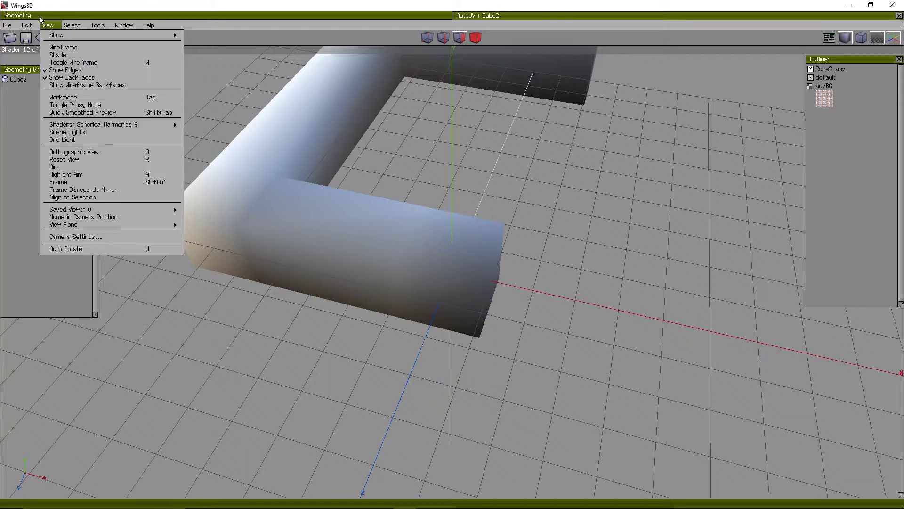
mouse_move(155, 125)
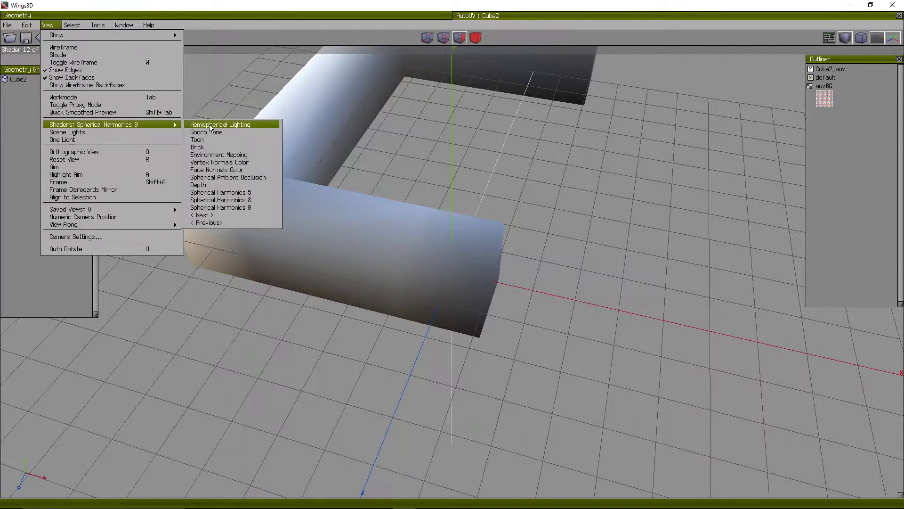
click(301, 124)
middle_drag(456, 188, 614, 129)
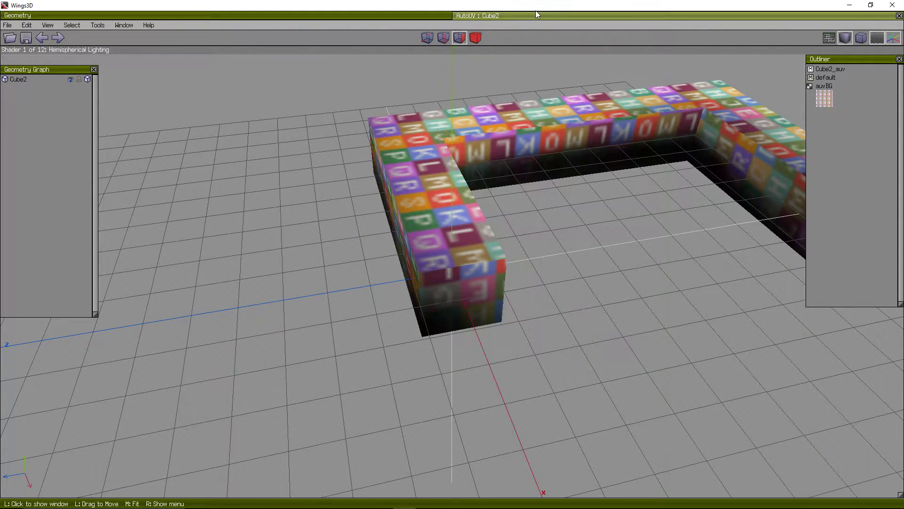
Unroll the AutoUV window, move it aside and close it.
click(860, 17)
drag(860, 17, 511, 3)
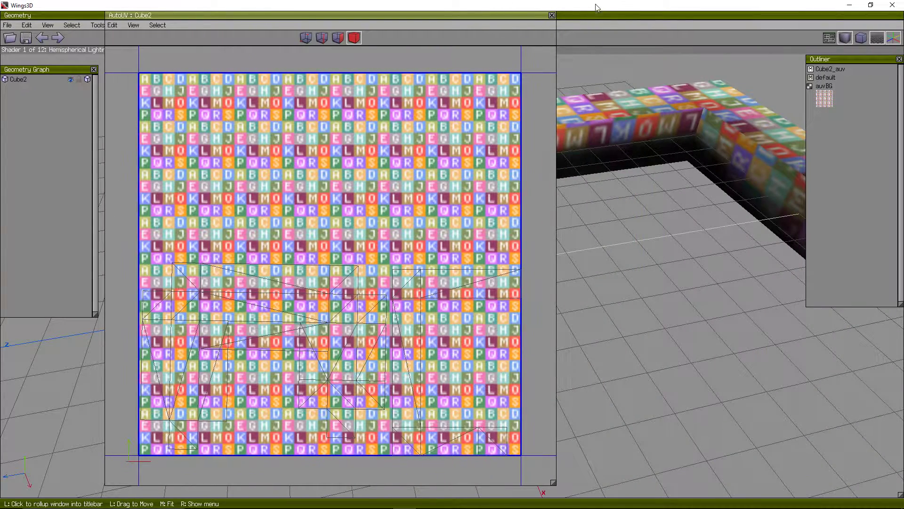
click(552, 15)
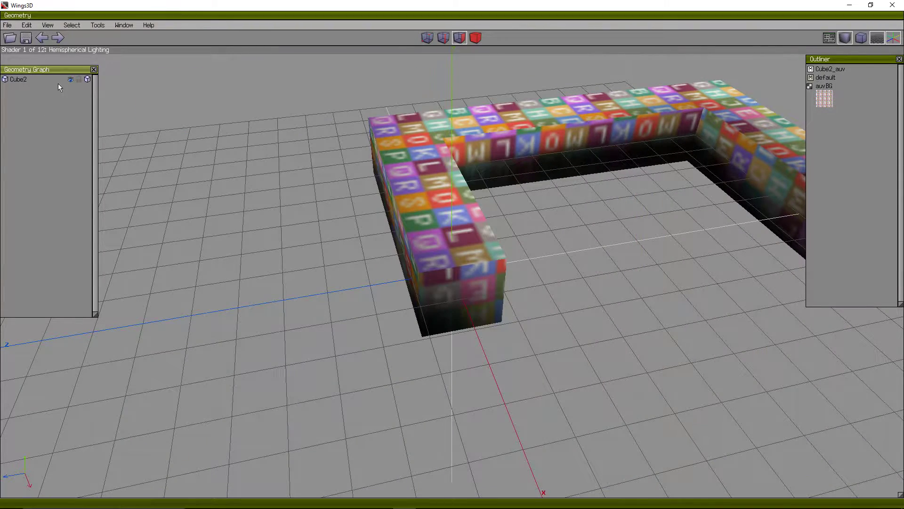
click(71, 81)
click(72, 81)
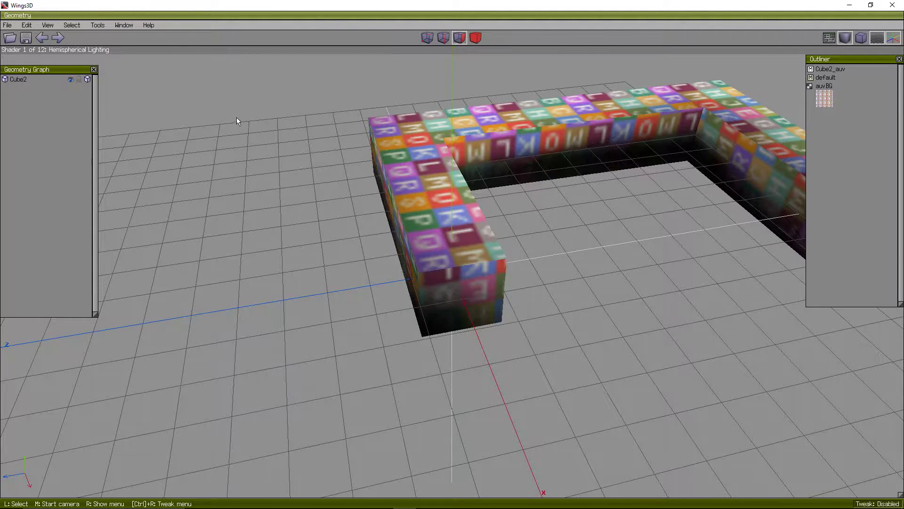
Select the edges around the top of the block's arm beside the origin and bevel them.
middle_click(353, 172)
click(441, 196)
middle_click(442, 196)
click(469, 56)
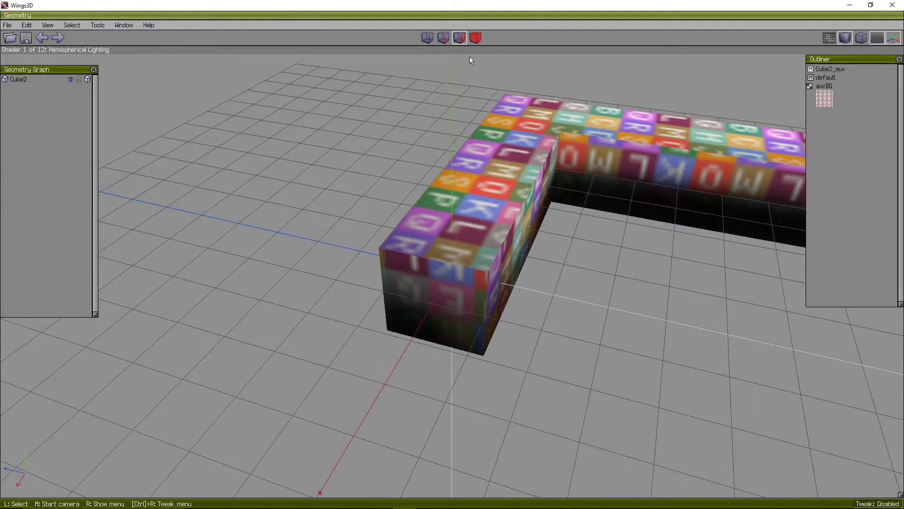
middle_click(470, 56)
click(439, 136)
click(443, 208)
click(428, 230)
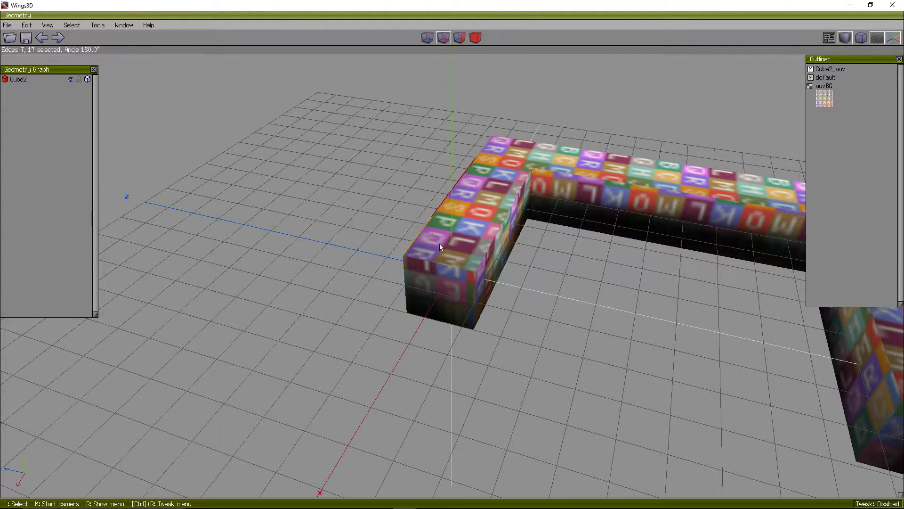
click(440, 244)
click(448, 255)
click(493, 260)
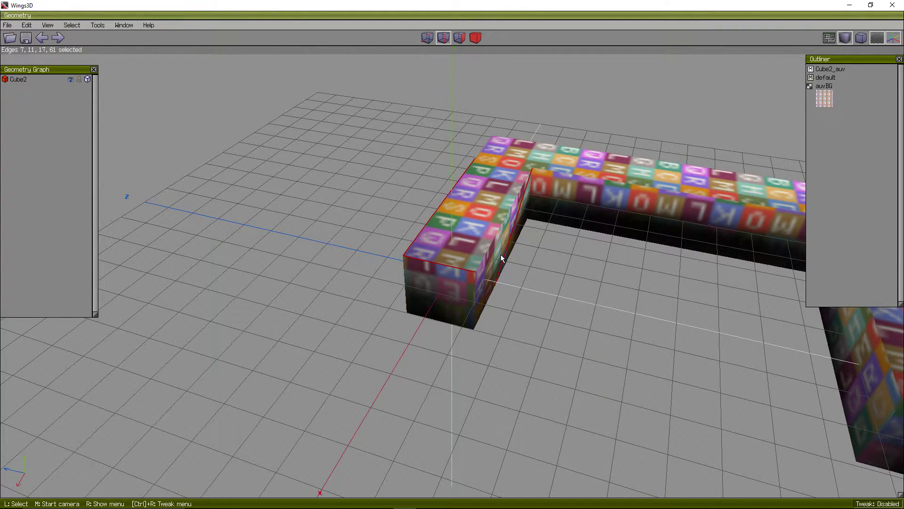
right_click(507, 177)
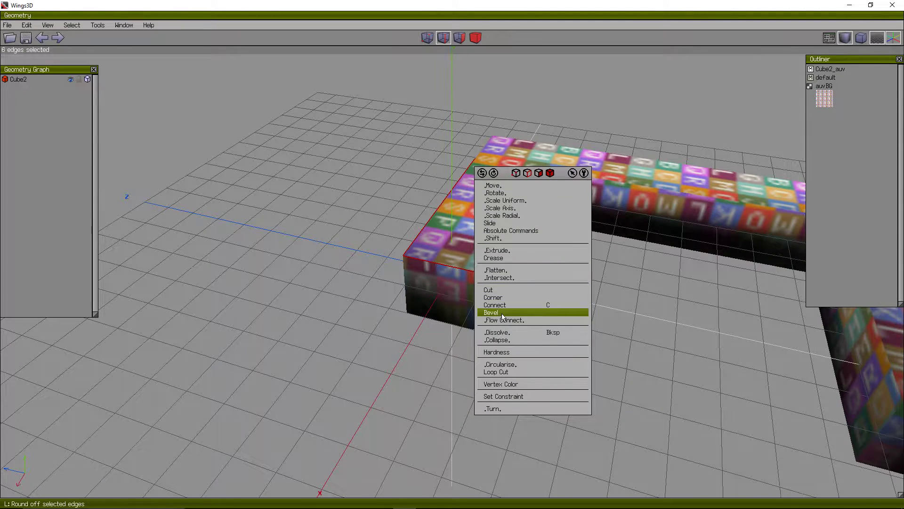
click(502, 313)
click(489, 168)
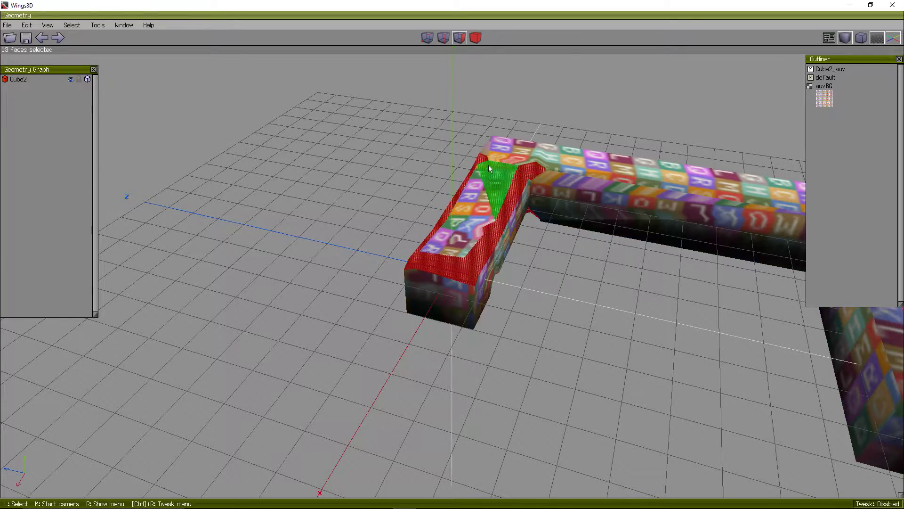
Select the whole beveled block and reopen its UV layout for editing.
key(space)
middle_click(549, 224)
click(549, 224)
click(474, 41)
right_click(496, 166)
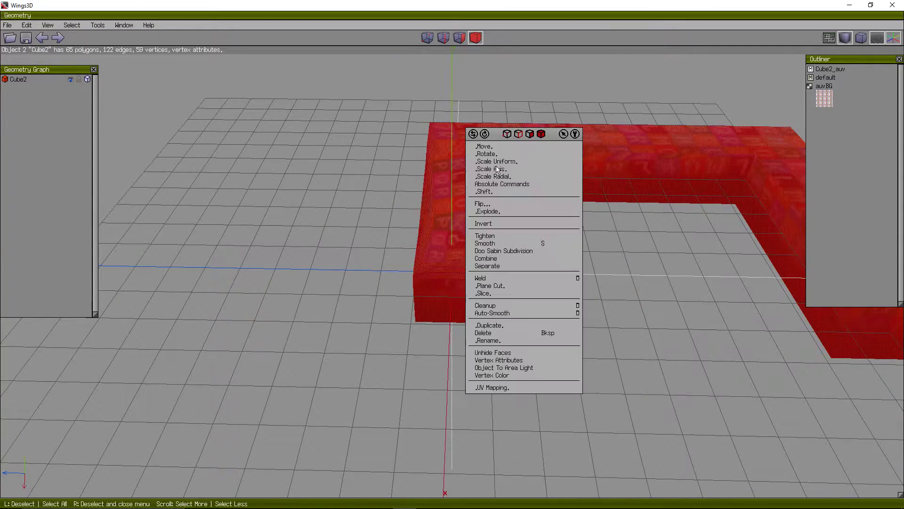
click(496, 389)
Try different ReMap UV methods on the block's chart, including Project Normal.
right_click(537, 306)
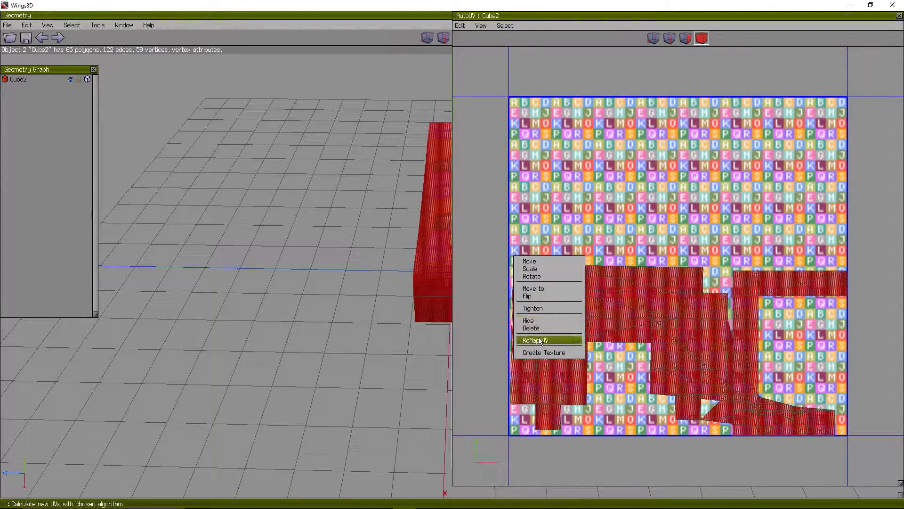
click(540, 340)
click(555, 359)
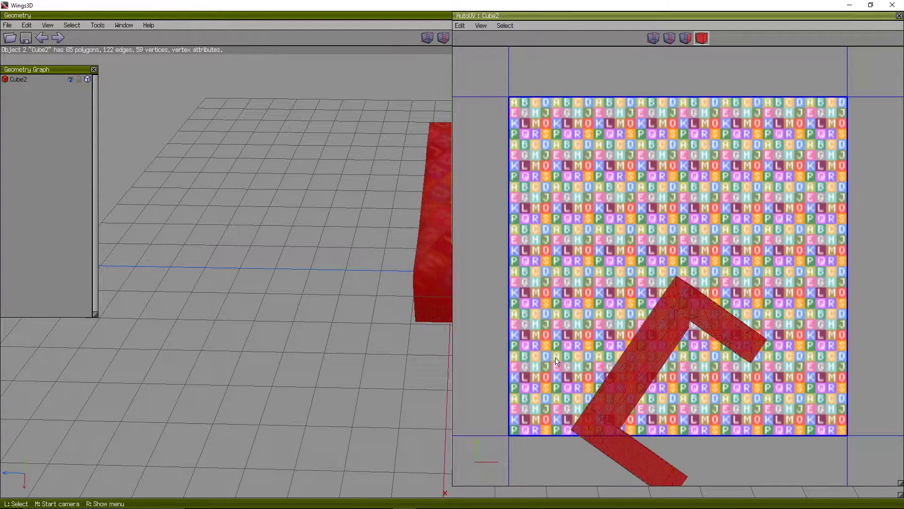
right_click(577, 249)
click(581, 313)
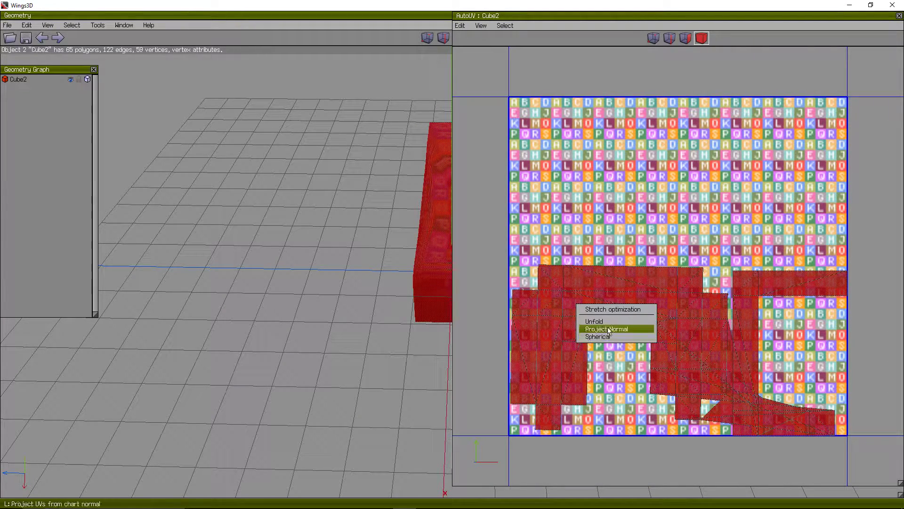
click(594, 329)
scroll(510, 315, down, 1)
scroll(510, 315, down, 1)
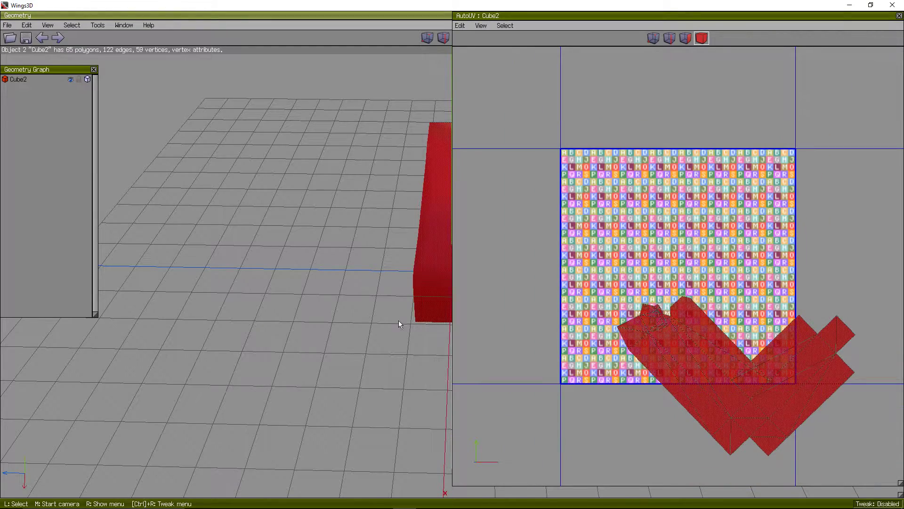
Clear the remapped chart from the block's UV layout and roll up the AutoUV window.
middle_click(399, 320)
click(398, 320)
right_click(819, 279)
click(838, 339)
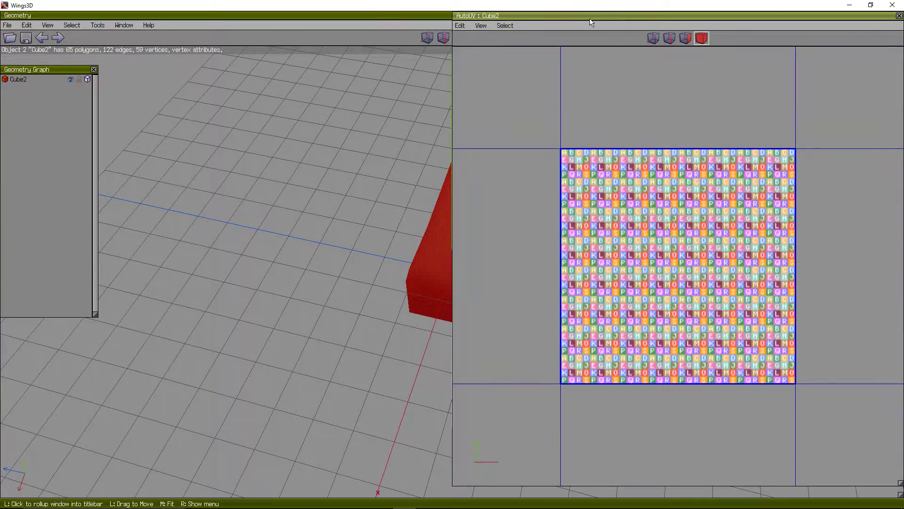
click(590, 19)
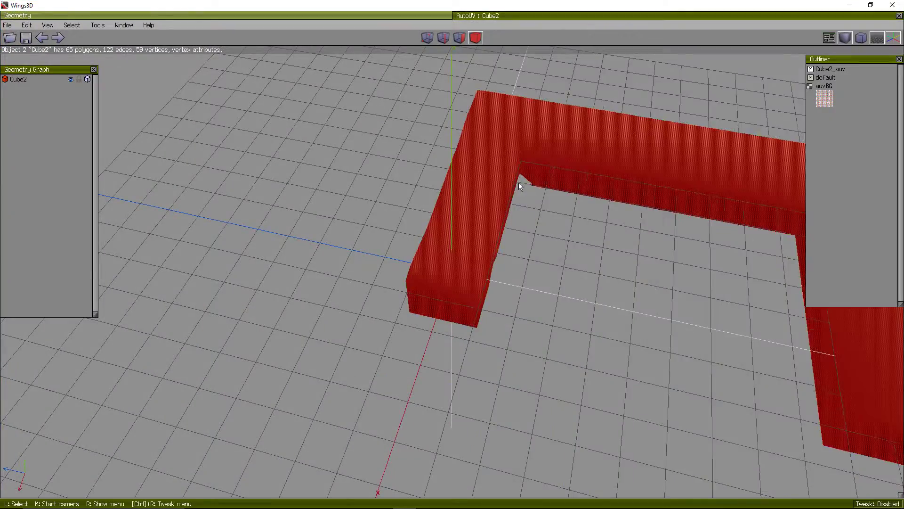
Deselect the block, turn off its smooth shading and examine the beveled edges on the arm beside the origin.
middle_click(507, 191)
click(507, 192)
key(space)
middle_click(543, 214)
click(543, 213)
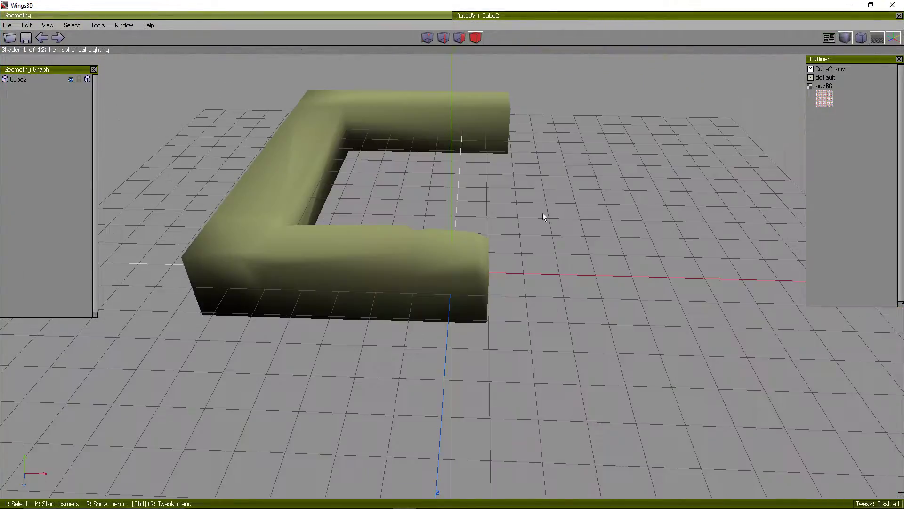
click(844, 43)
middle_click(643, 151)
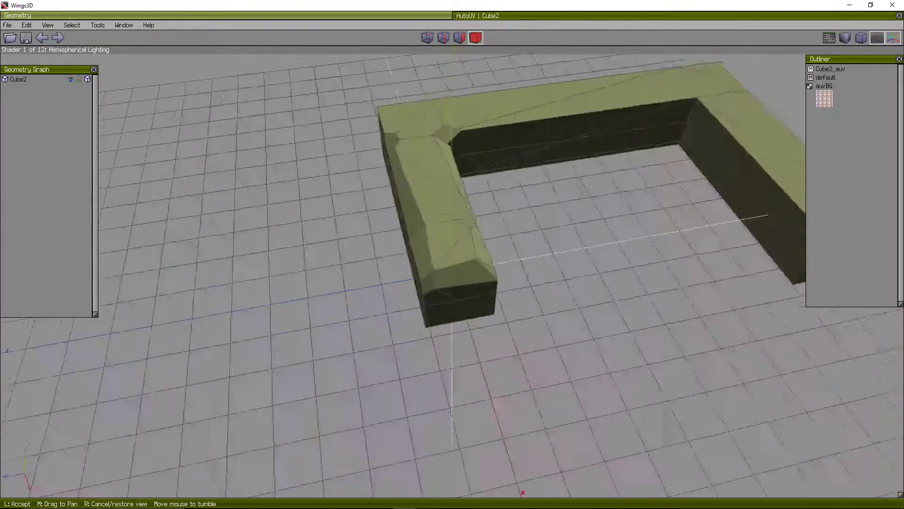
click(629, 161)
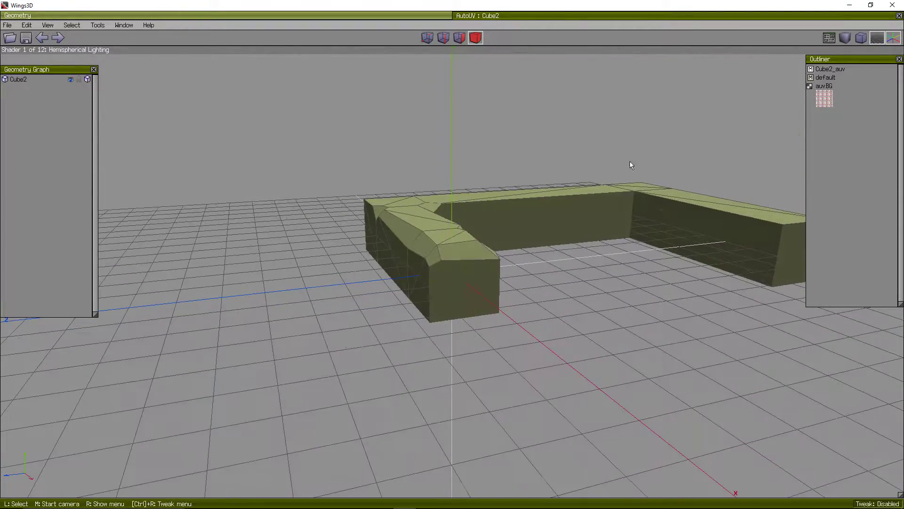
Undo the UV remapping and the bevel on the block's arm, and select the arm's long top edge.
click(39, 37)
click(39, 36)
click(39, 37)
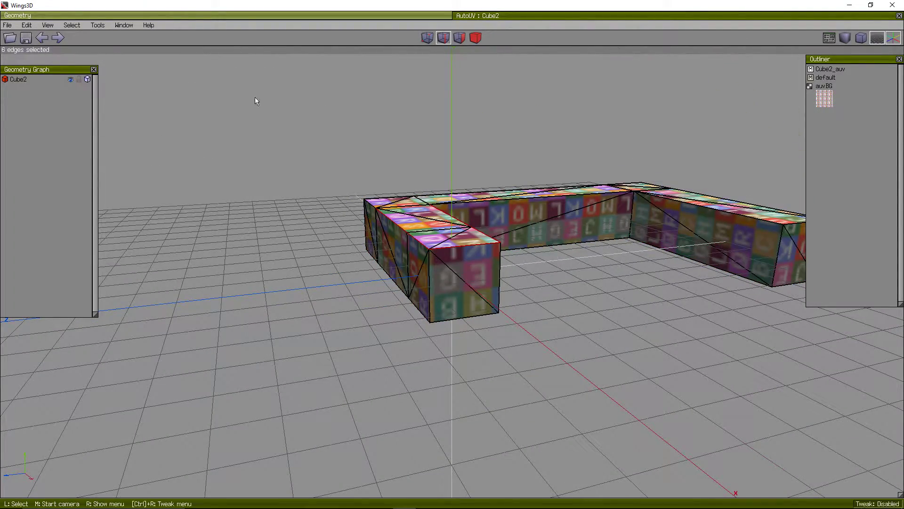
click(397, 225)
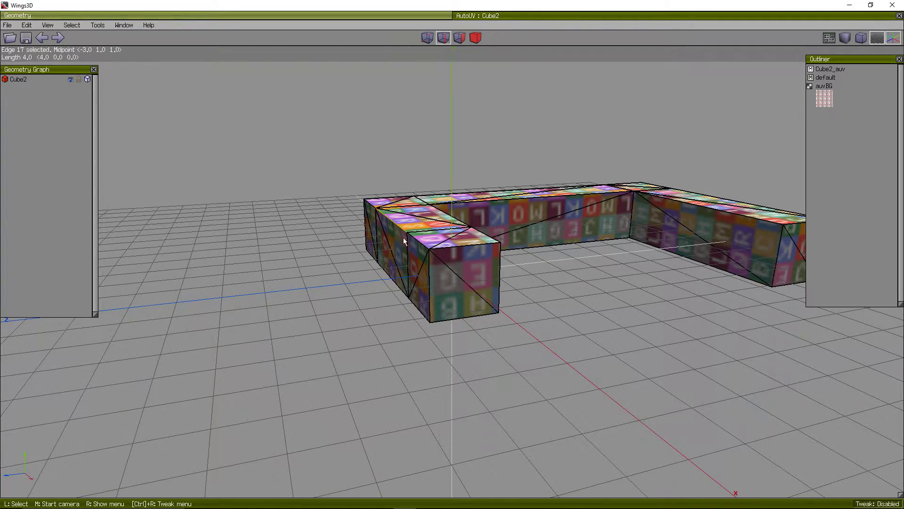
middle_click(403, 234)
click(339, 230)
scroll(339, 231, down, 1)
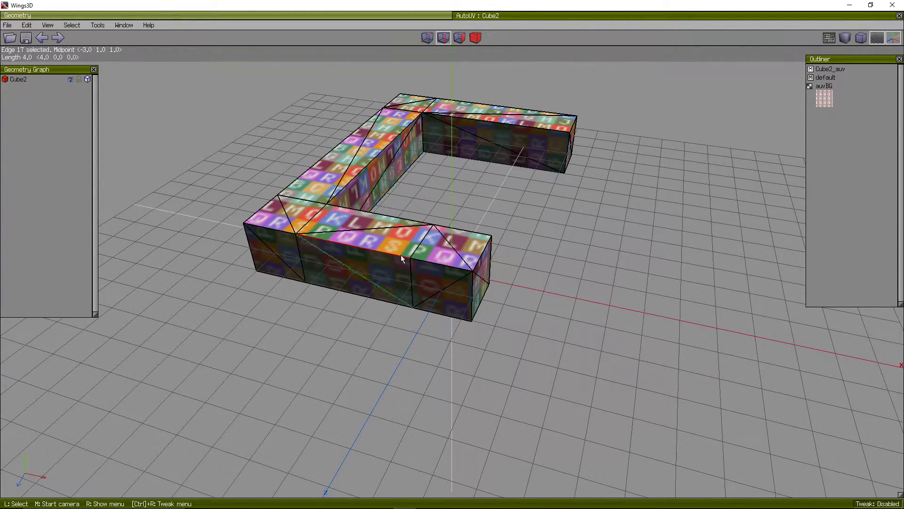
Select the whole textured block as a body and delete it.
key(space)
scroll(459, 69, down, 3)
click(475, 38)
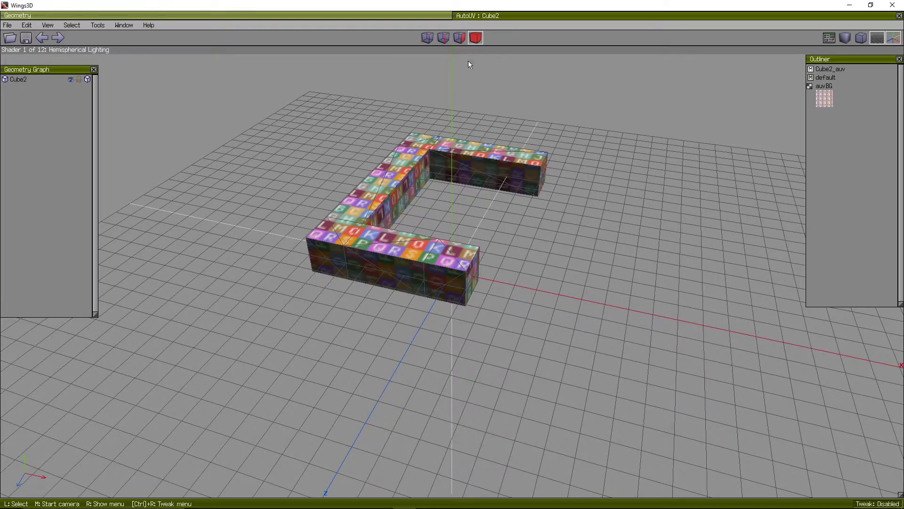
middle_click(445, 319)
click(446, 320)
scroll(302, 255, down, 2)
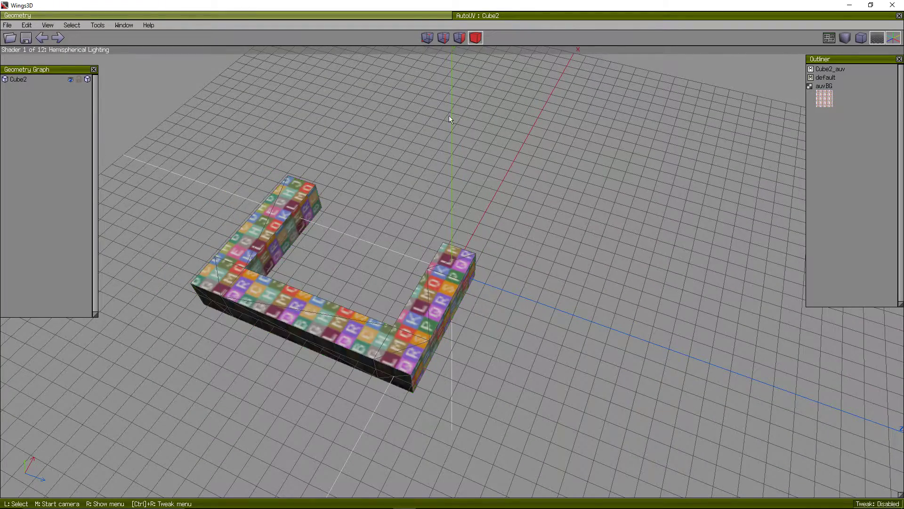
click(428, 342)
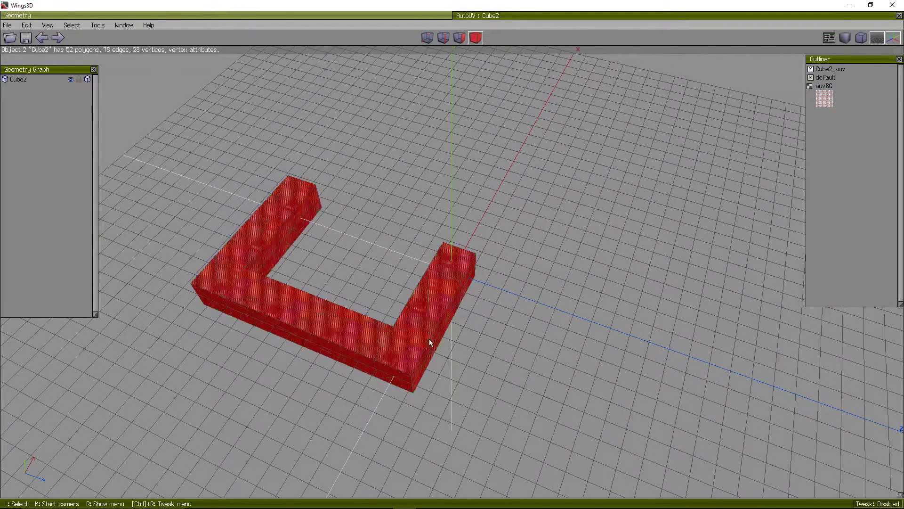
key(Delete)
Create a cube and extrude its face on the positive Z side 8 units along the Z axis.
right_click(487, 209)
click(487, 217)
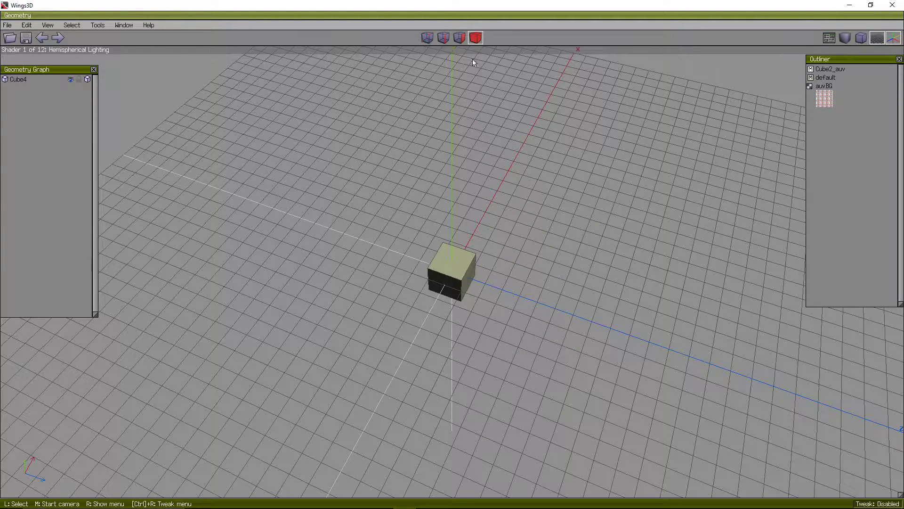
click(466, 279)
right_click(523, 245)
click(537, 267)
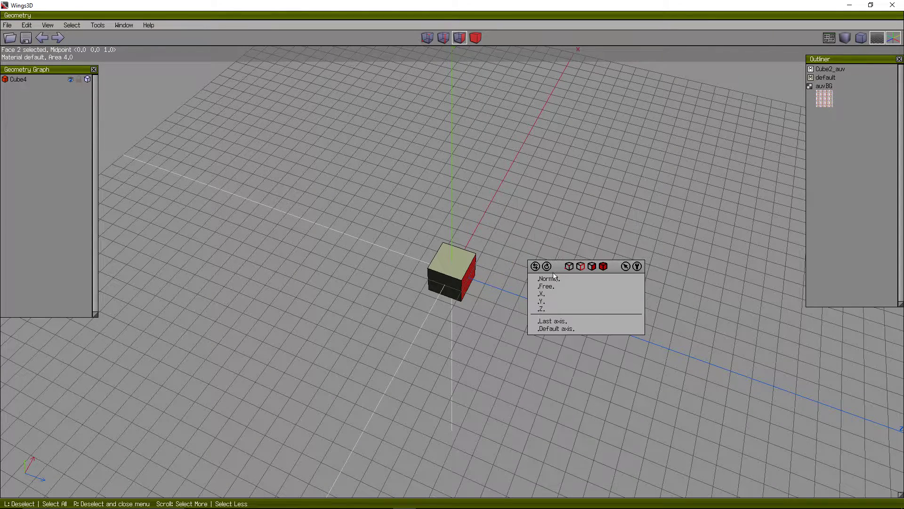
click(549, 307)
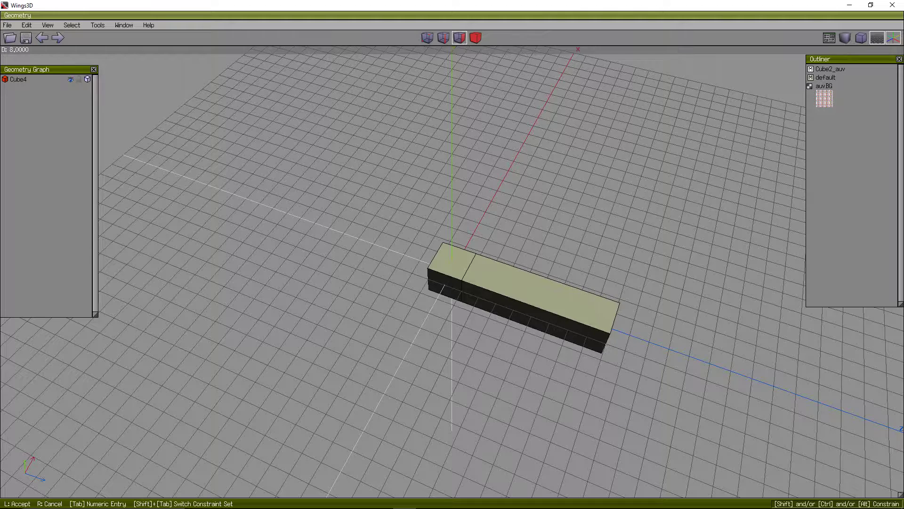
click(476, 53)
Delete the extruded cube and create a default torus at the origin.
click(449, 275)
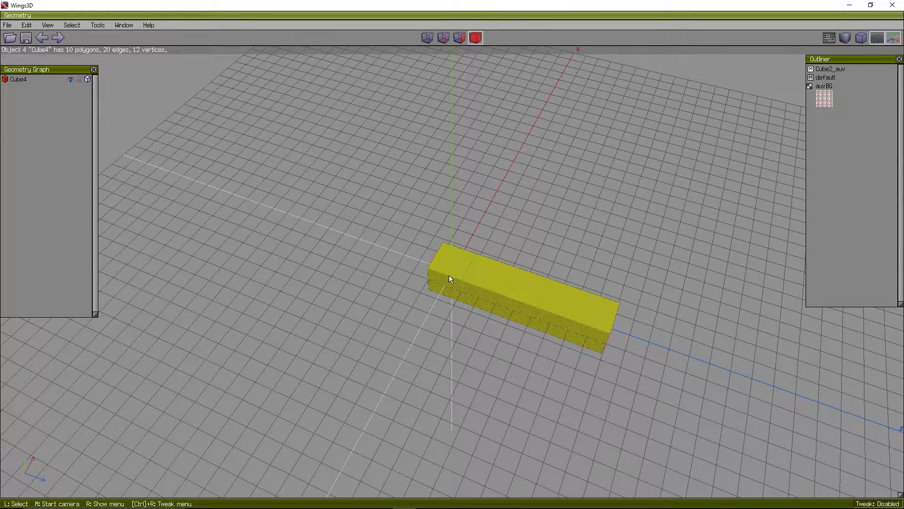
key(Delete)
right_click(447, 233)
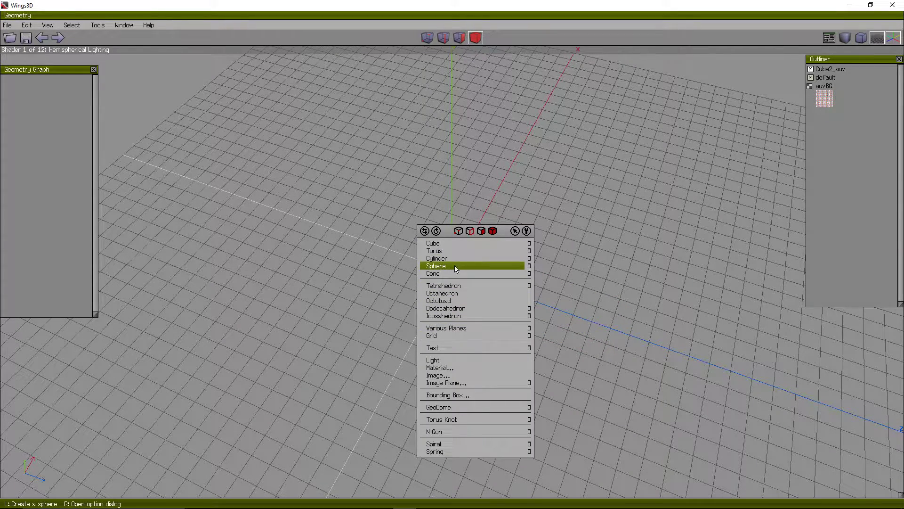
click(482, 251)
scroll(471, 302, up, 5)
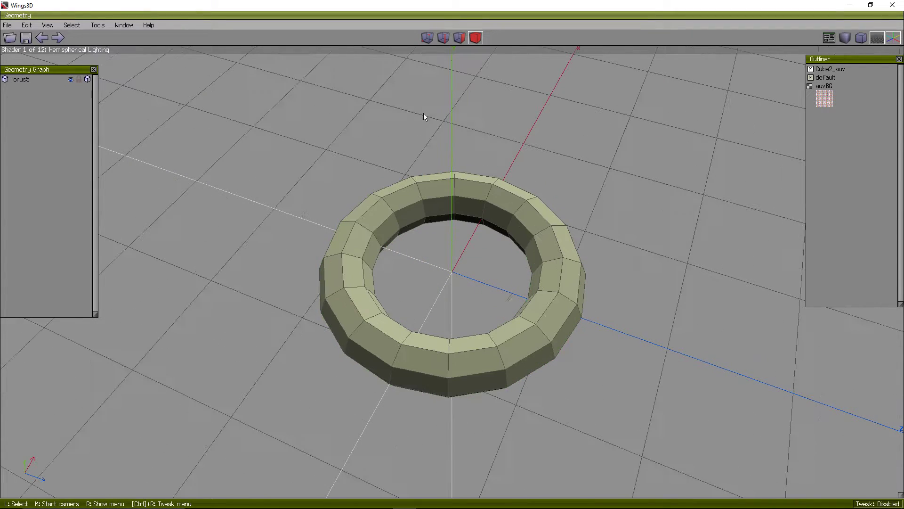
Select the edge loop along the torus's crest and move it down about 0.16 along the Y axis.
click(445, 38)
click(376, 204)
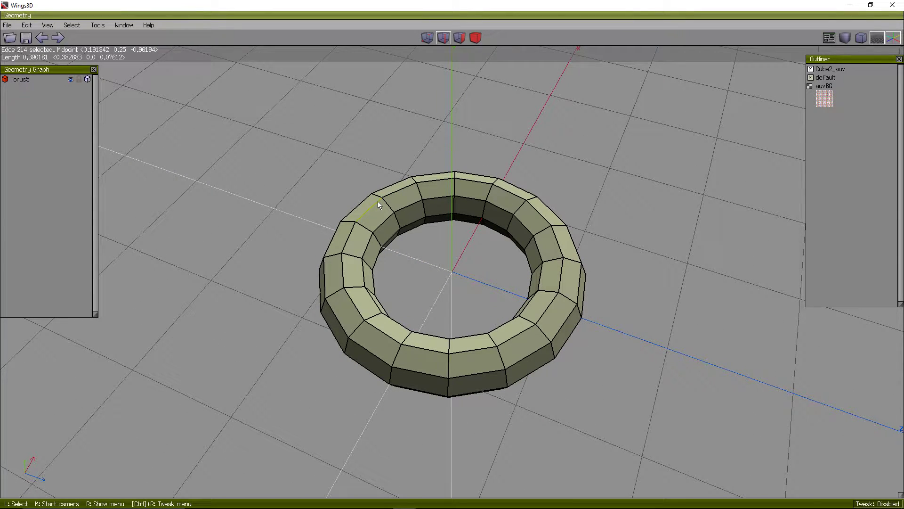
key(l)
right_click(473, 117)
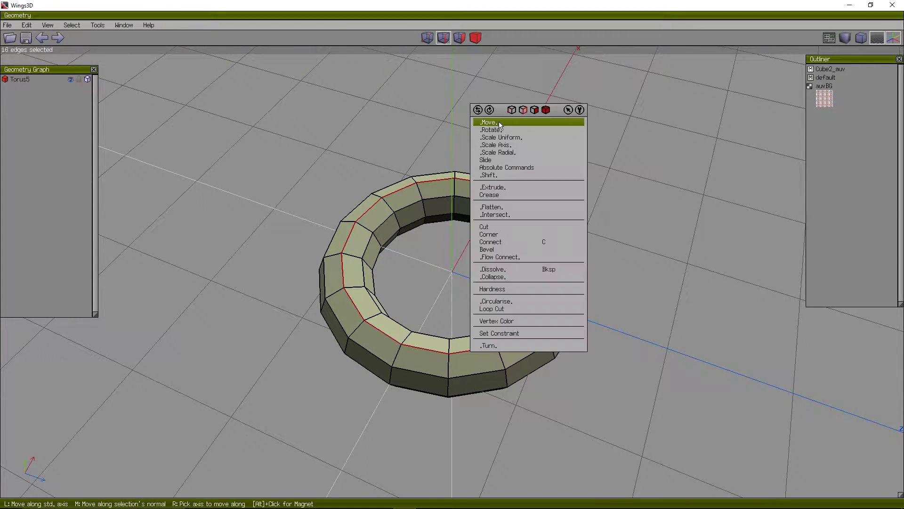
click(489, 122)
click(479, 153)
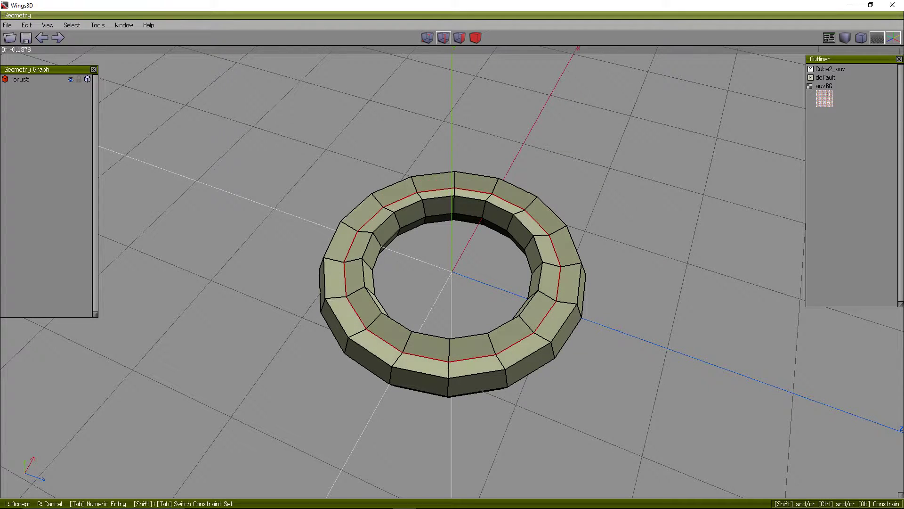
click(477, 156)
Select the upper edge loops inside and outside the torus's crest and move both down about 0.17 along Y.
key(plus)
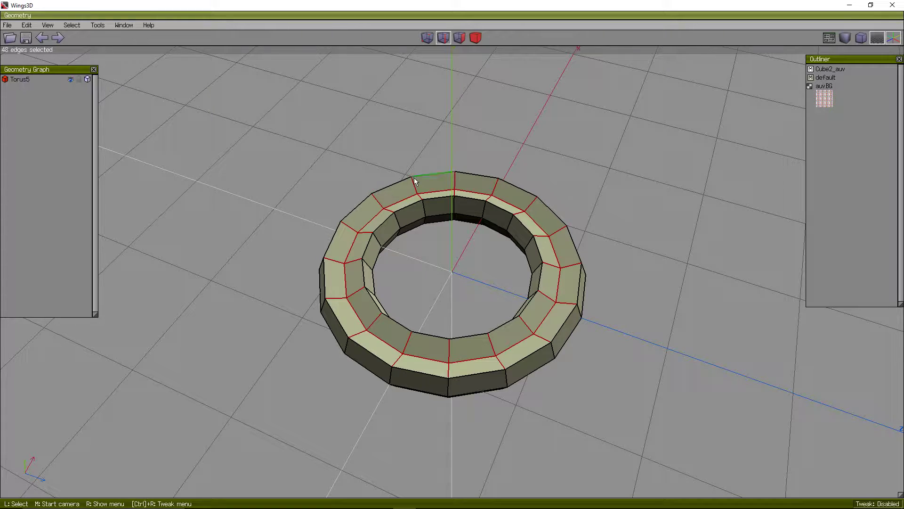
key(space)
click(448, 41)
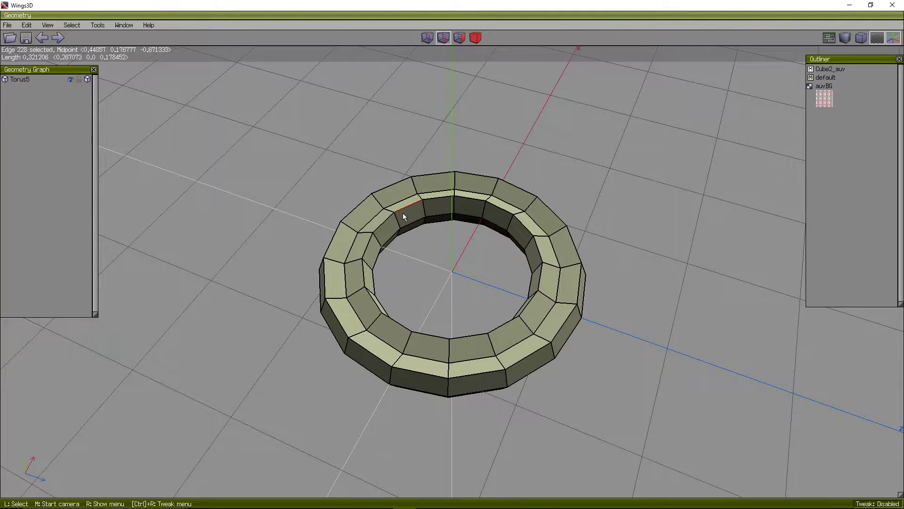
double_click(403, 213)
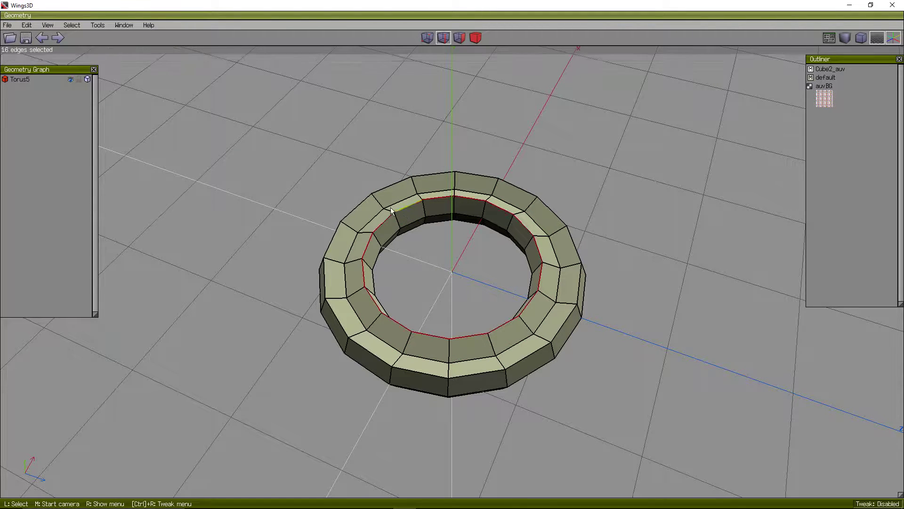
right_click(435, 163)
click(439, 179)
click(444, 214)
right_click(450, 199)
right_click(449, 199)
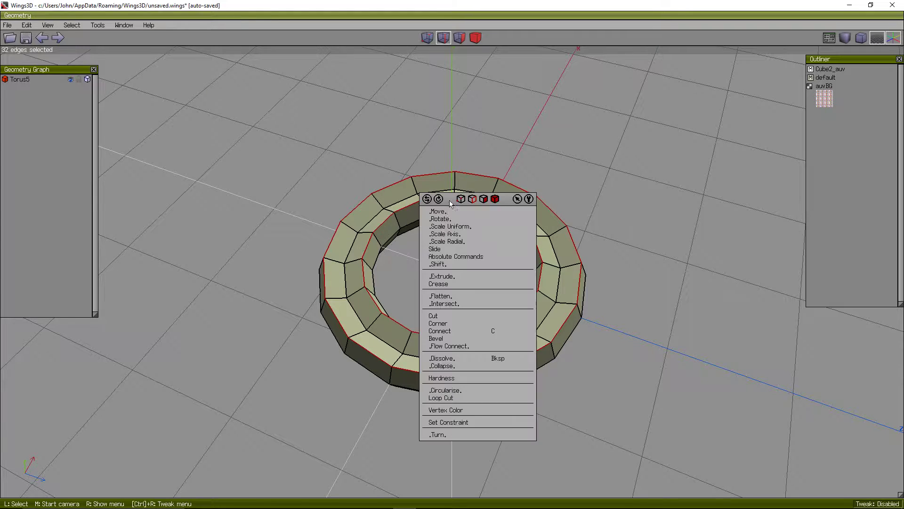
click(441, 211)
click(441, 242)
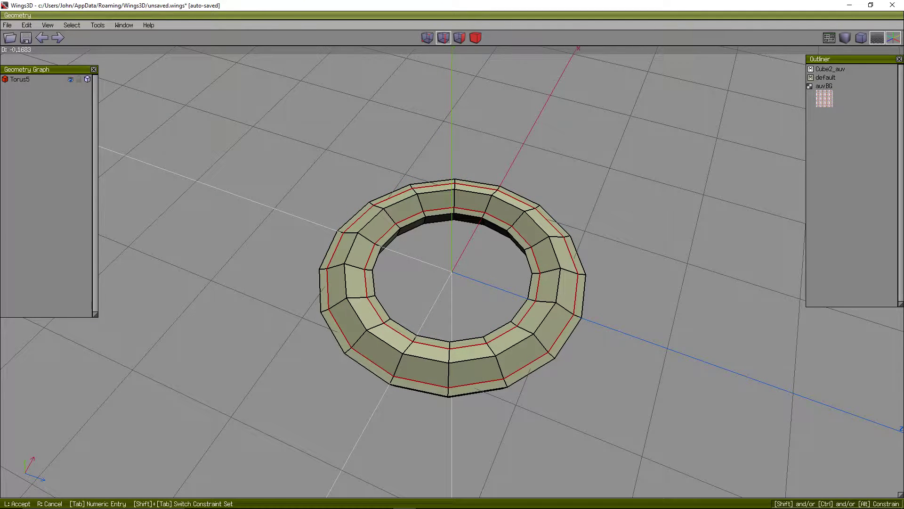
click(450, 76)
Select the torus's middle upper edge loop again and move it further down along Y to form a groove.
click(416, 173)
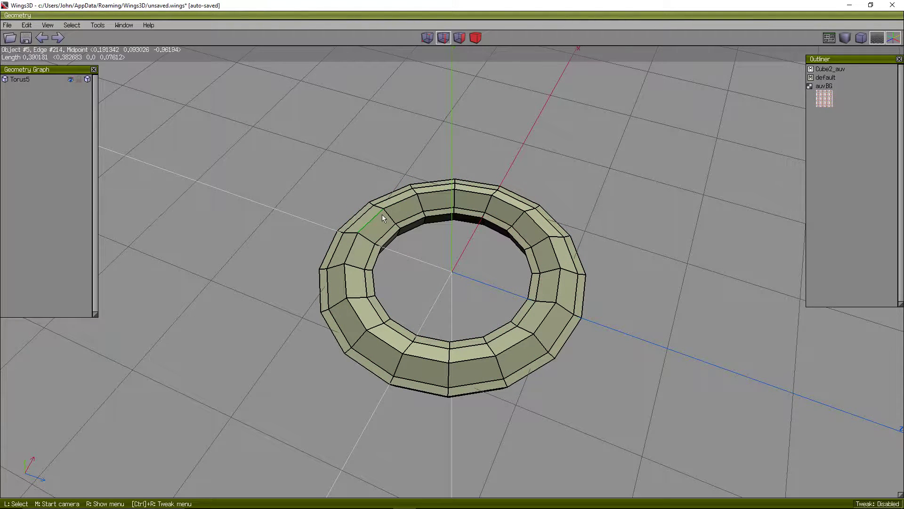
click(382, 214)
key(l)
right_click(423, 164)
click(424, 170)
click(424, 204)
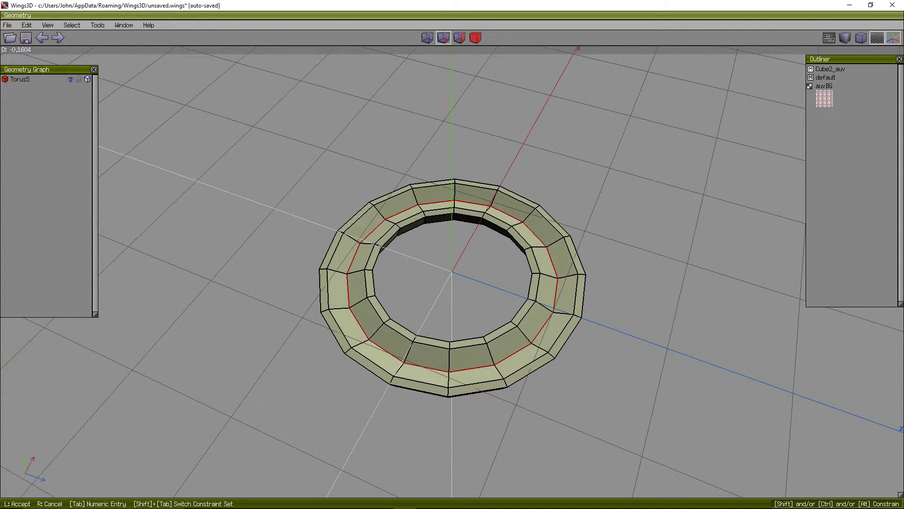
click(470, 222)
Deselect everything and examine the reshaped torus from several angles and distances.
middle_click(470, 222)
click(470, 221)
key(space)
middle_click(470, 221)
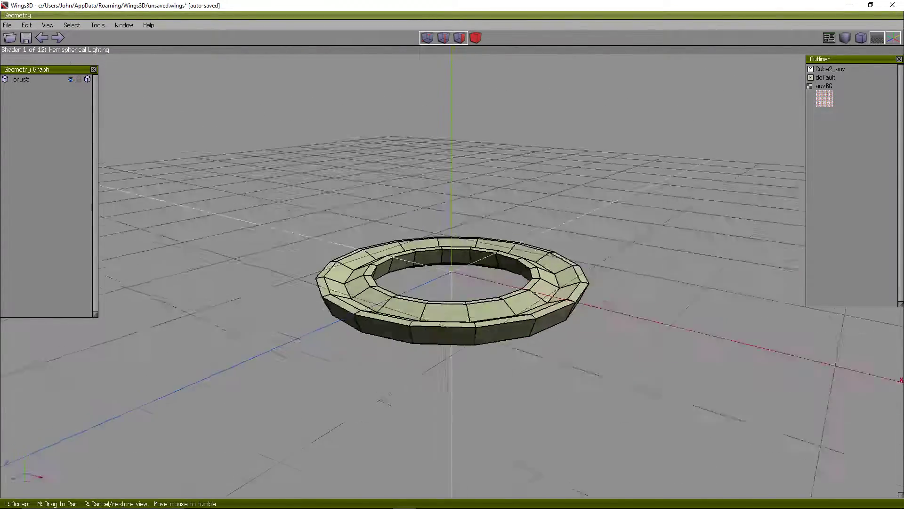
click(565, 267)
scroll(377, 356, down, 4)
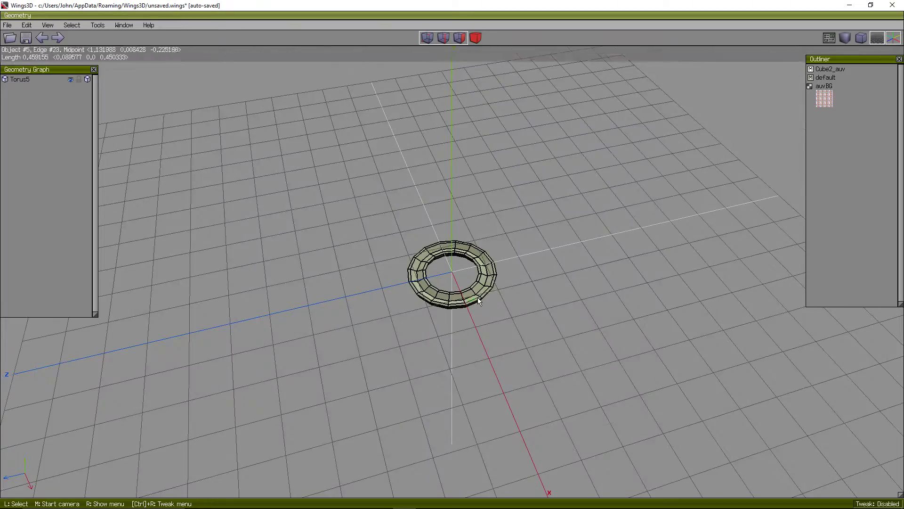
scroll(477, 297, up, 6)
middle_click(490, 305)
click(490, 305)
scroll(490, 305, up, 6)
middle_click(516, 307)
click(517, 307)
scroll(516, 307, down, 6)
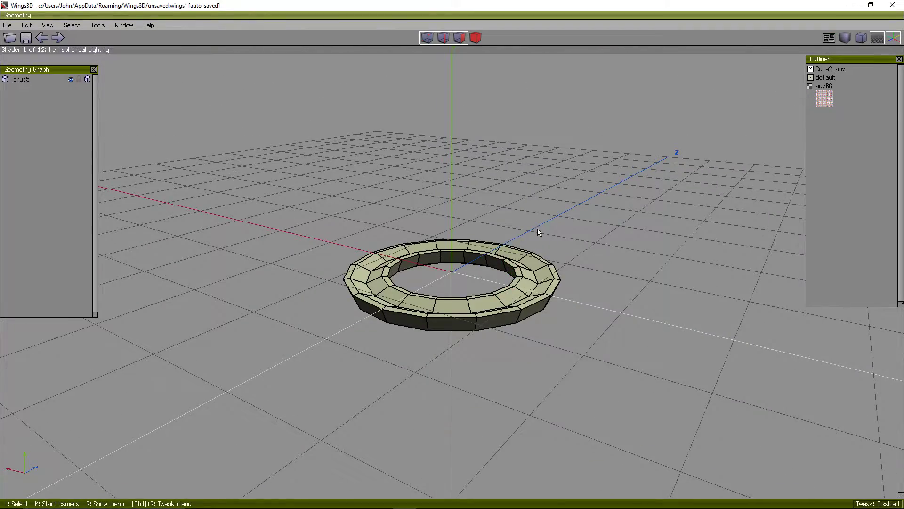
right_click(539, 232)
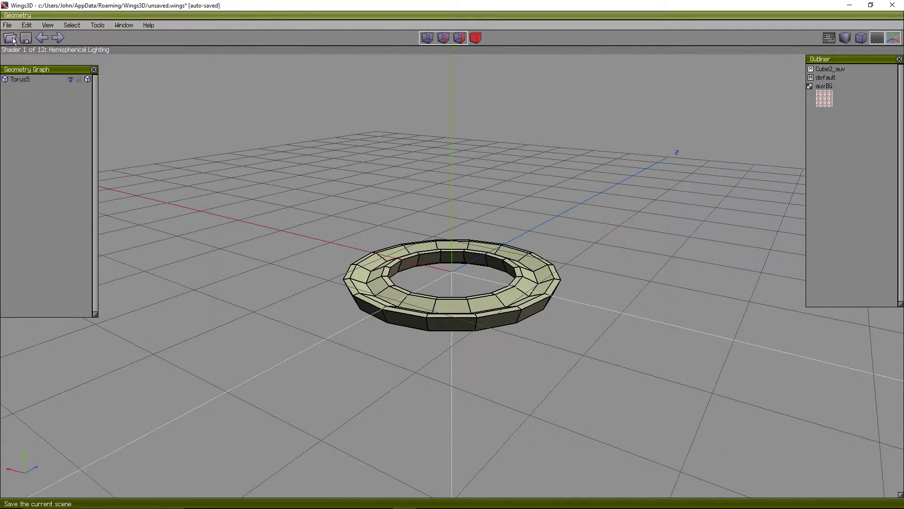
click(7, 25)
mouse_move(94, 117)
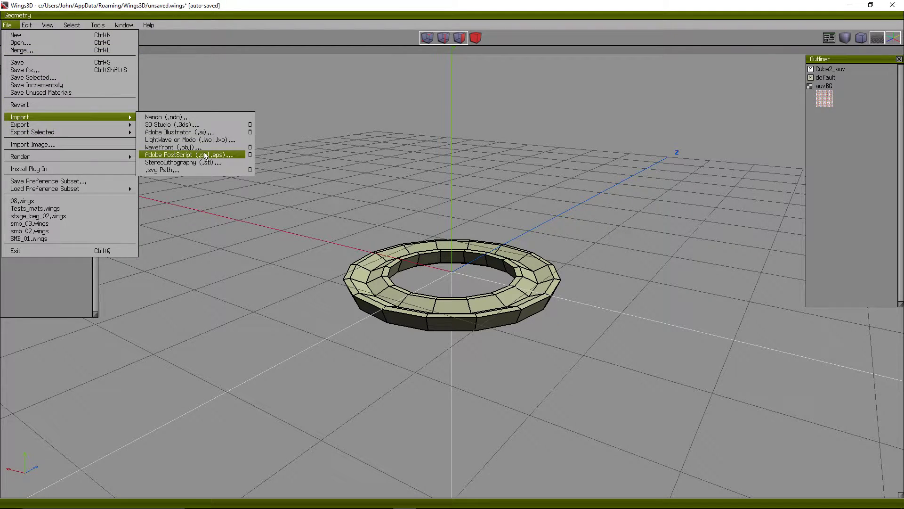
click(173, 146)
scroll(59, 125, down, 8)
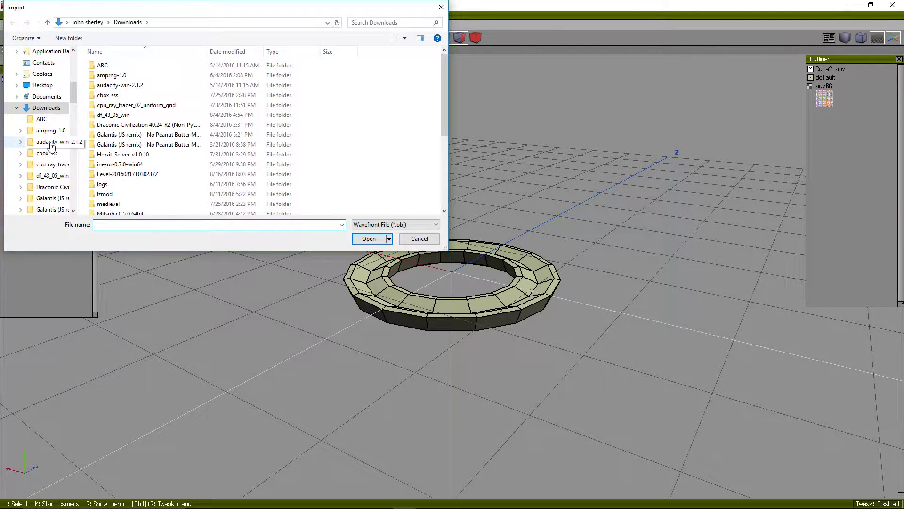
scroll(34, 97, down, 2)
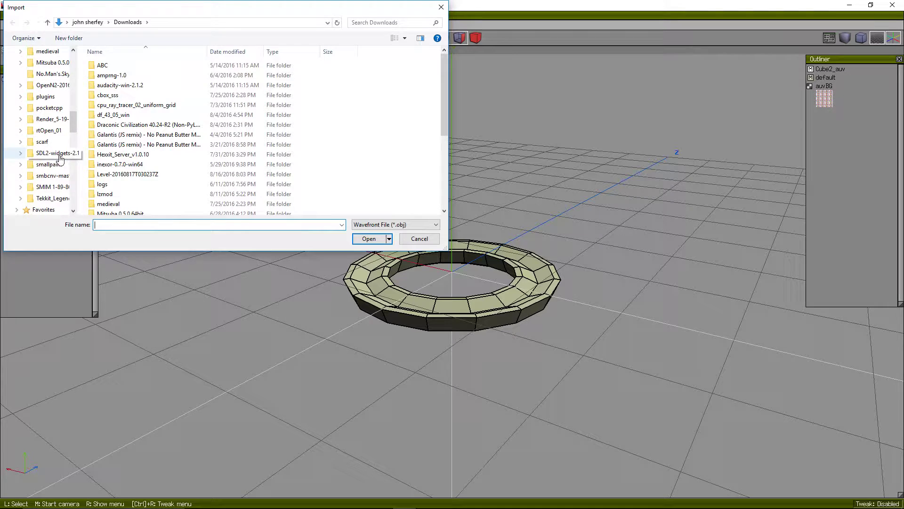
click(52, 187)
click(49, 178)
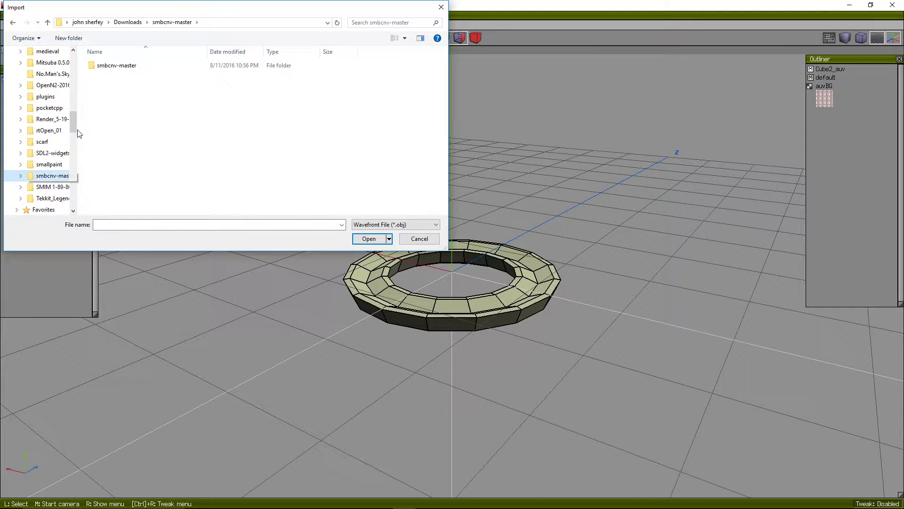
click(111, 69)
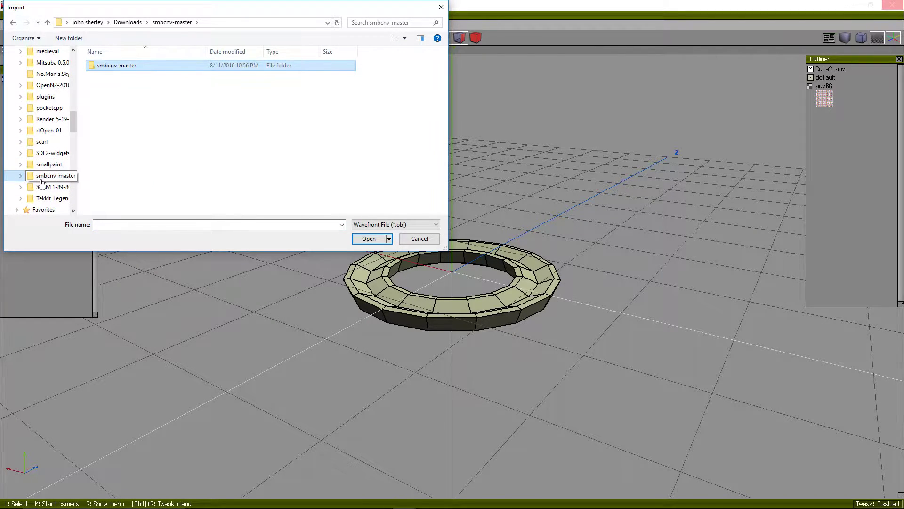
scroll(58, 175, up, 5)
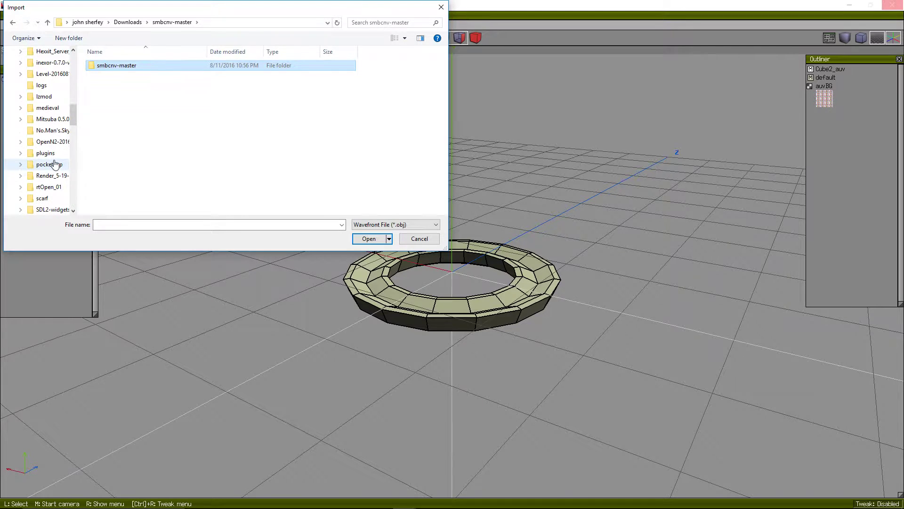
scroll(60, 118, up, 3)
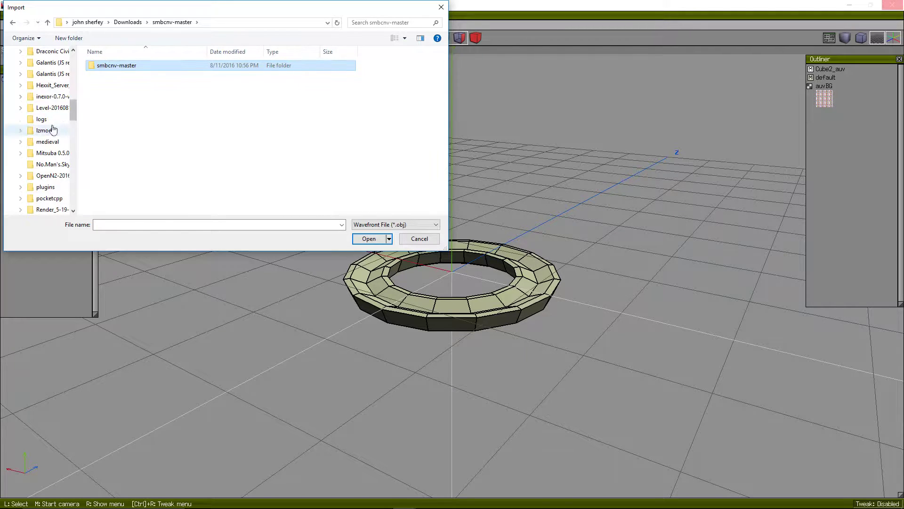
scroll(54, 128, up, 3)
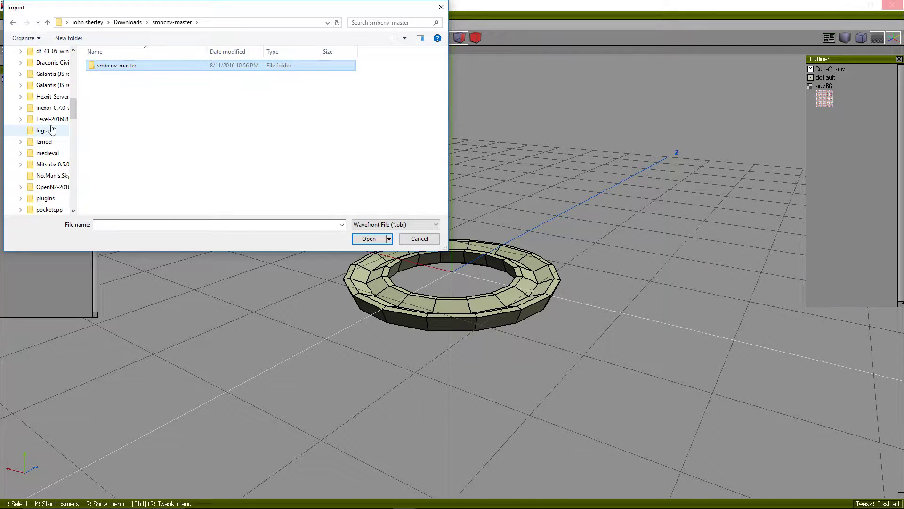
click(426, 239)
middle_click(426, 239)
click(426, 240)
Select all of the torus's vertices and connect them to split its faces into triangles.
click(7, 25)
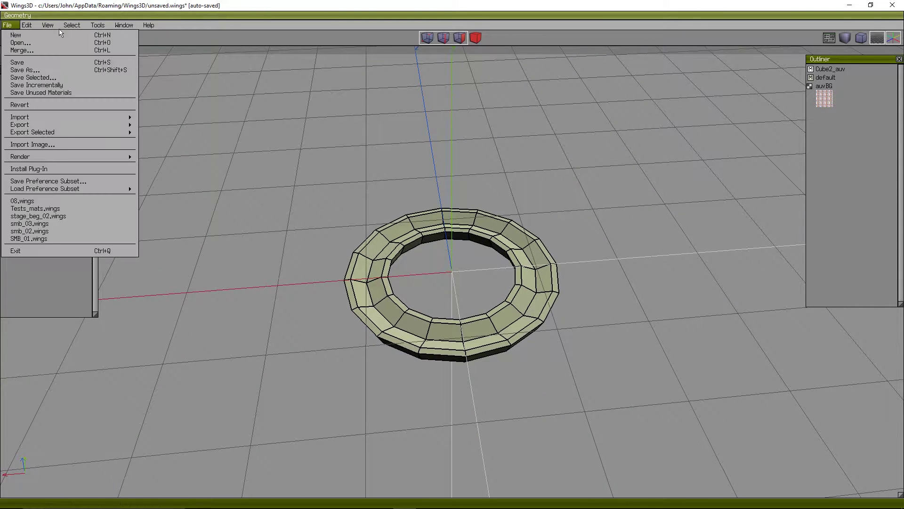
click(428, 38)
drag(687, 165, 224, 444)
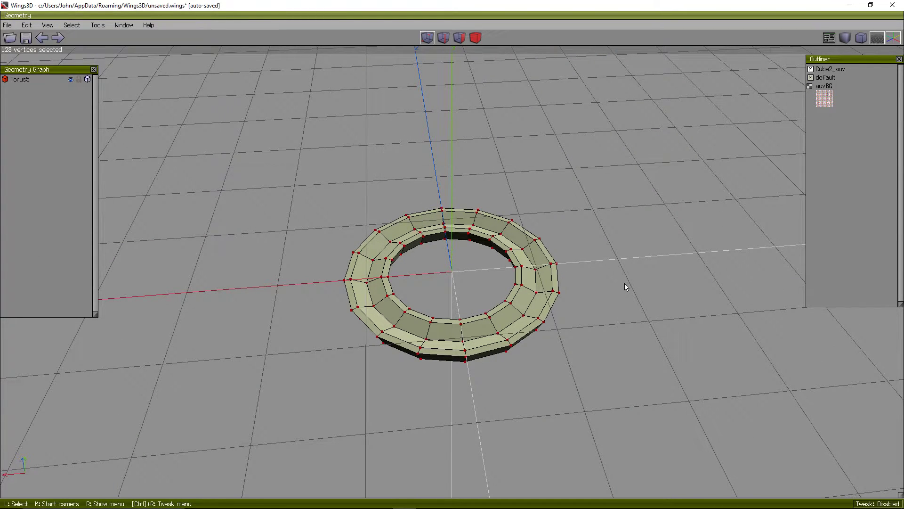
key(c)
middle_drag(203, 132, 285, 265)
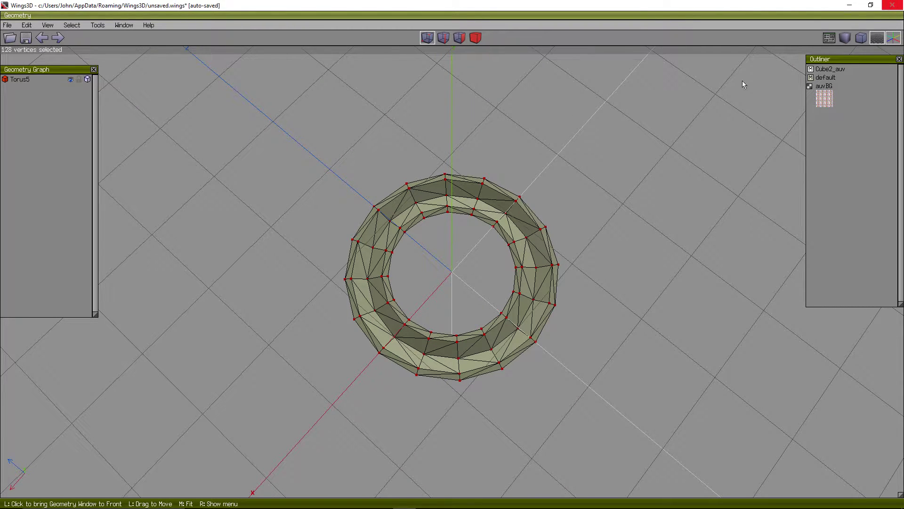
click(475, 38)
click(7, 25)
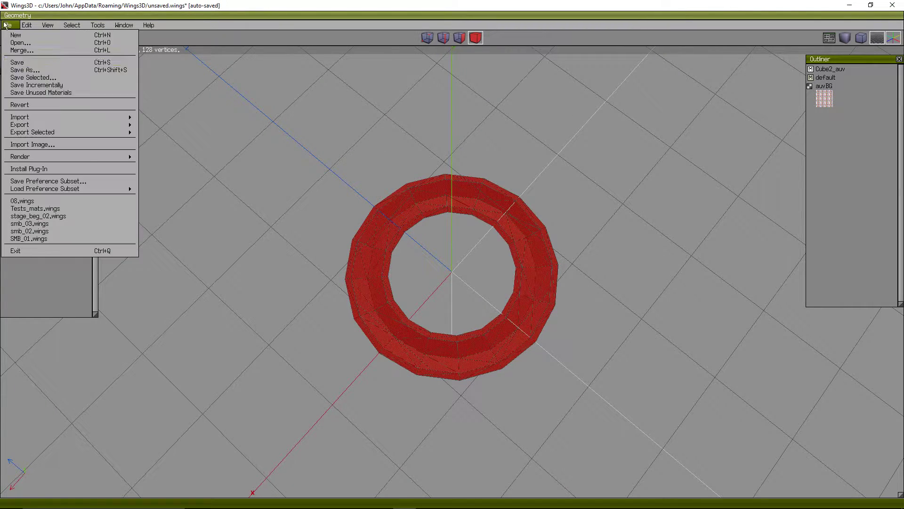
click(48, 145)
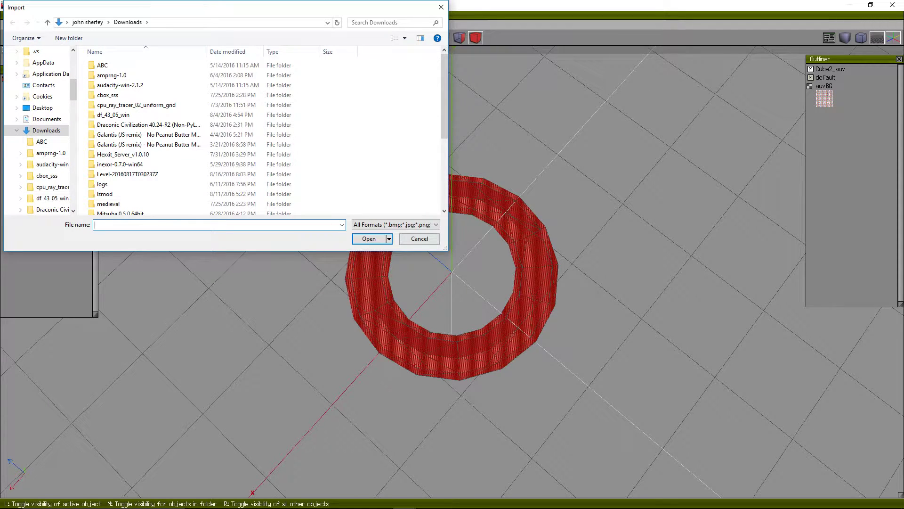
click(442, 6)
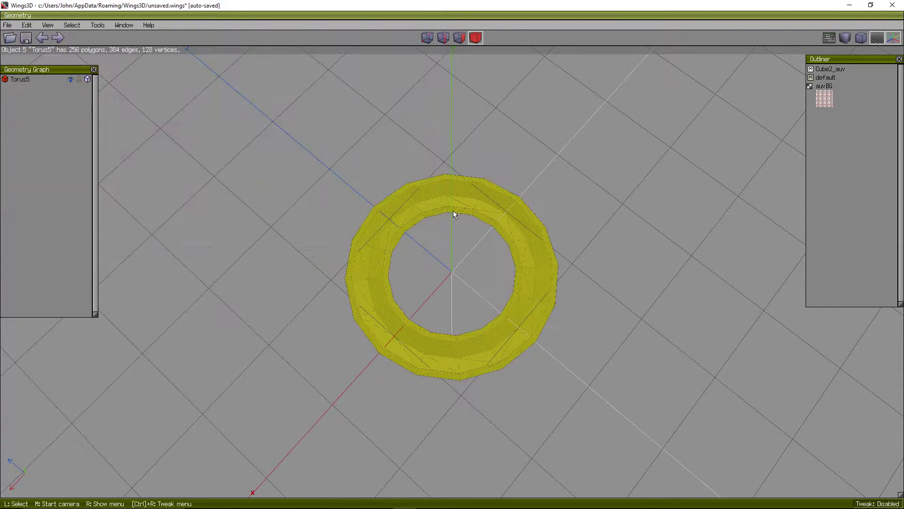
right_click(430, 197)
right_click(793, 174)
click(828, 95)
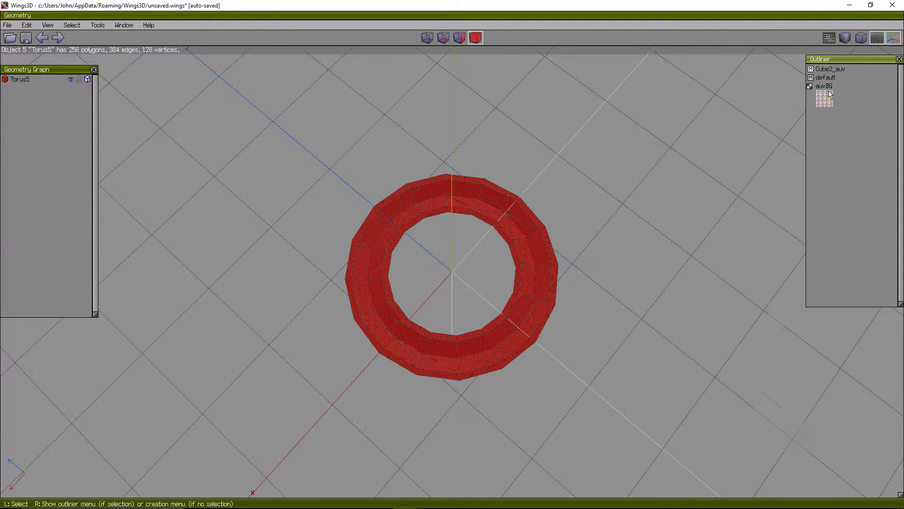
click(827, 95)
Import the texture image wood_01.png from a folder on the Desktop.
click(7, 25)
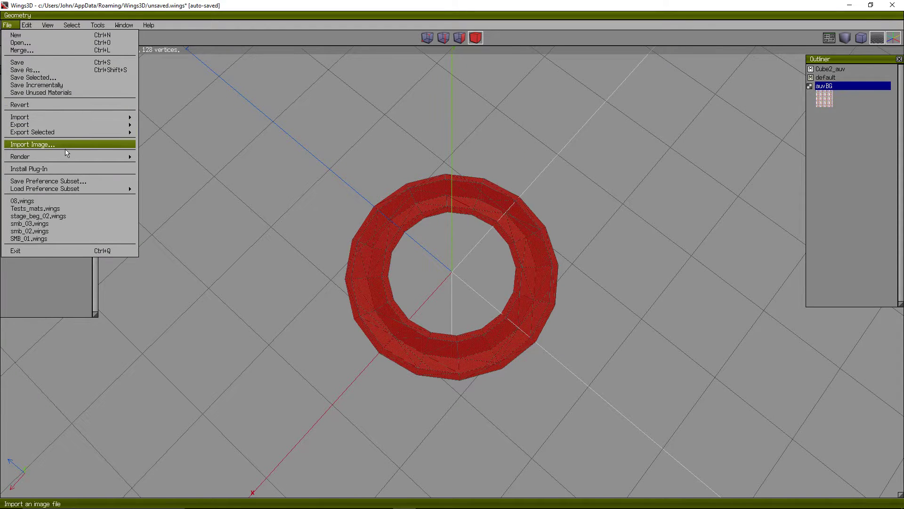
click(48, 144)
scroll(45, 141, up, 5)
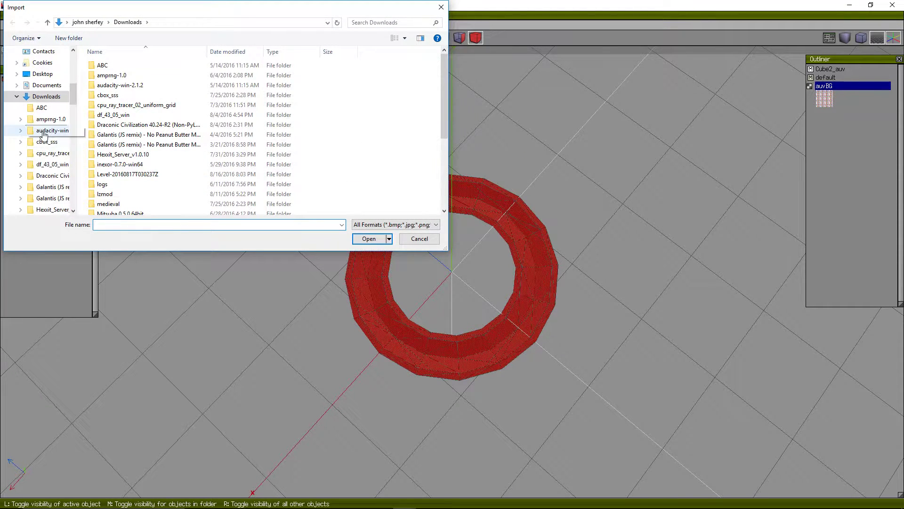
scroll(39, 141, down, 2)
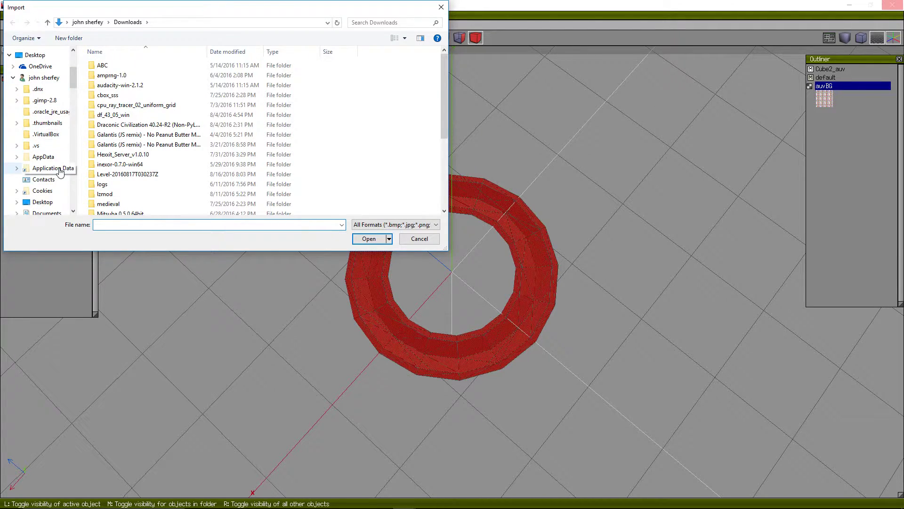
scroll(58, 169, down, 6)
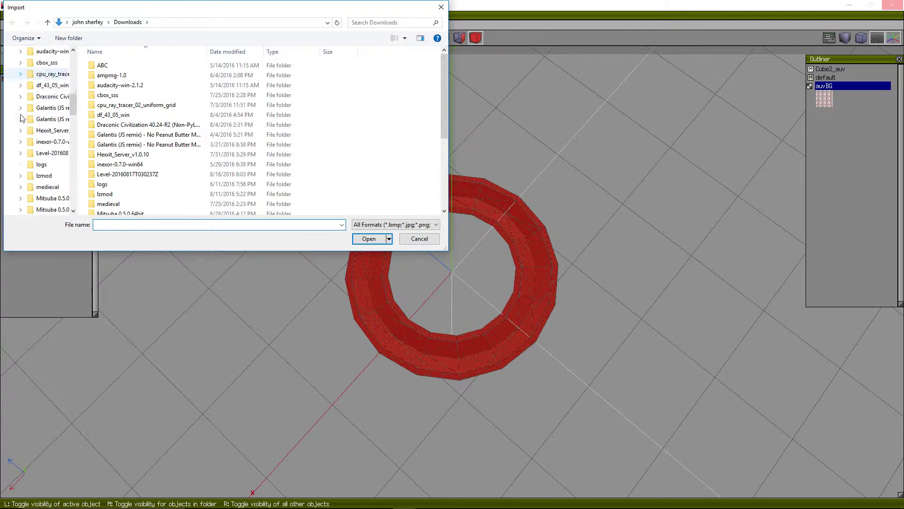
scroll(40, 141, down, 2)
scroll(53, 175, down, 3)
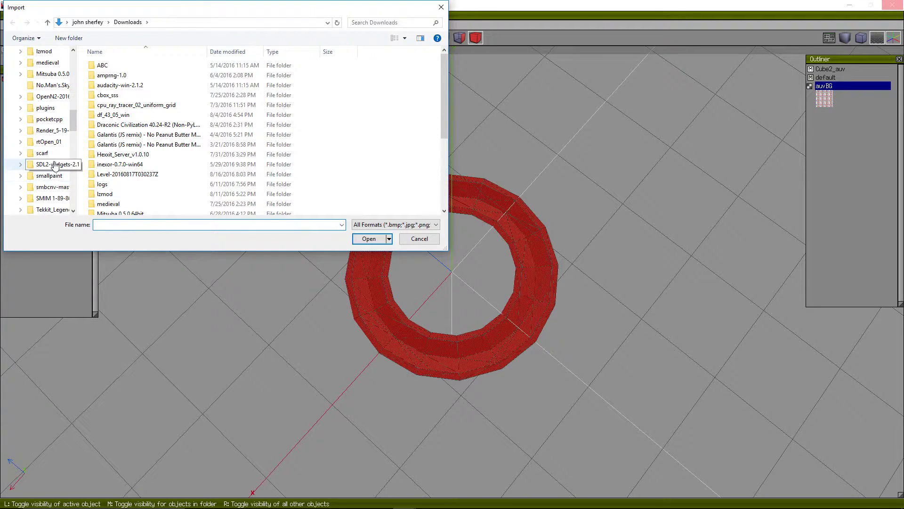
scroll(57, 157, up, 3)
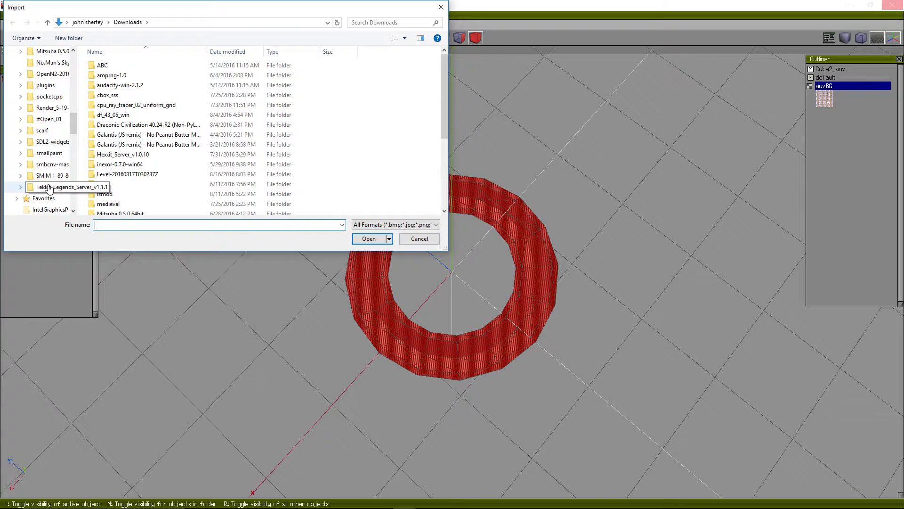
drag(72, 161, 111, 159)
scroll(151, 155, down, 4)
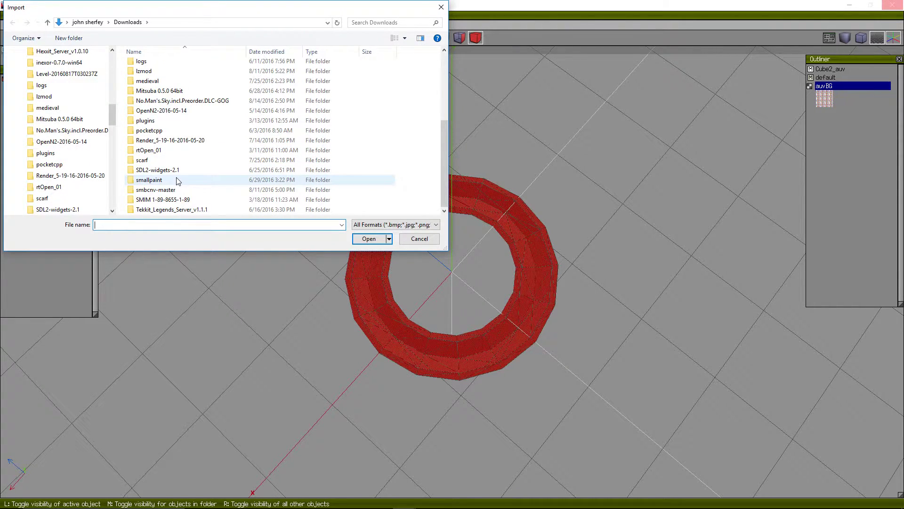
scroll(176, 187, up, 4)
scroll(84, 117, up, 6)
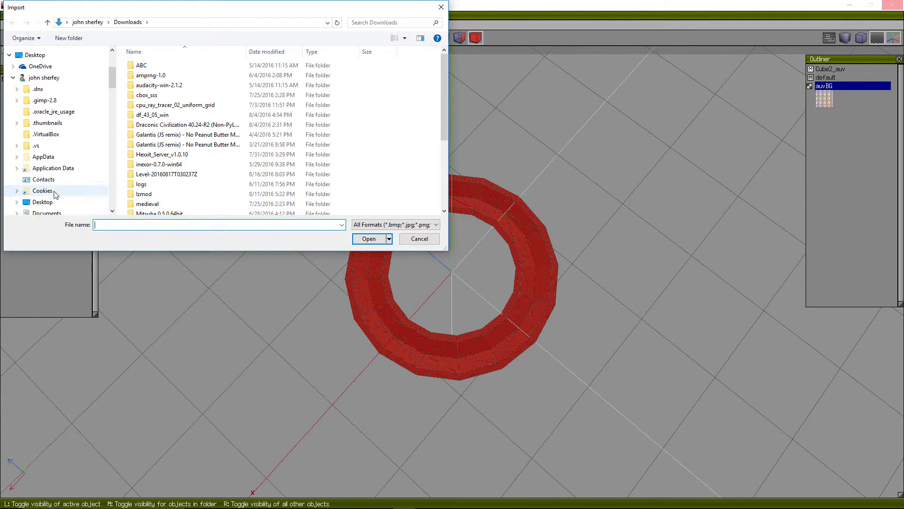
click(53, 202)
scroll(196, 153, down, 5)
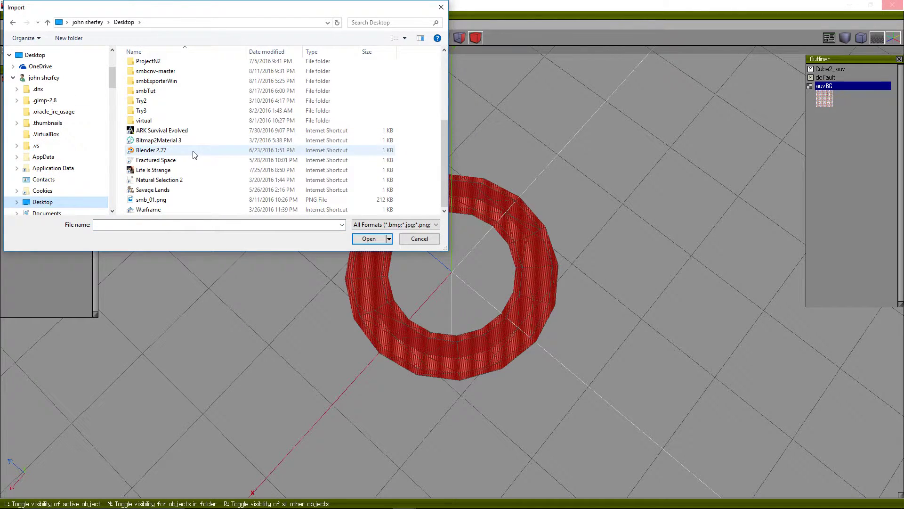
double_click(172, 84)
double_click(156, 137)
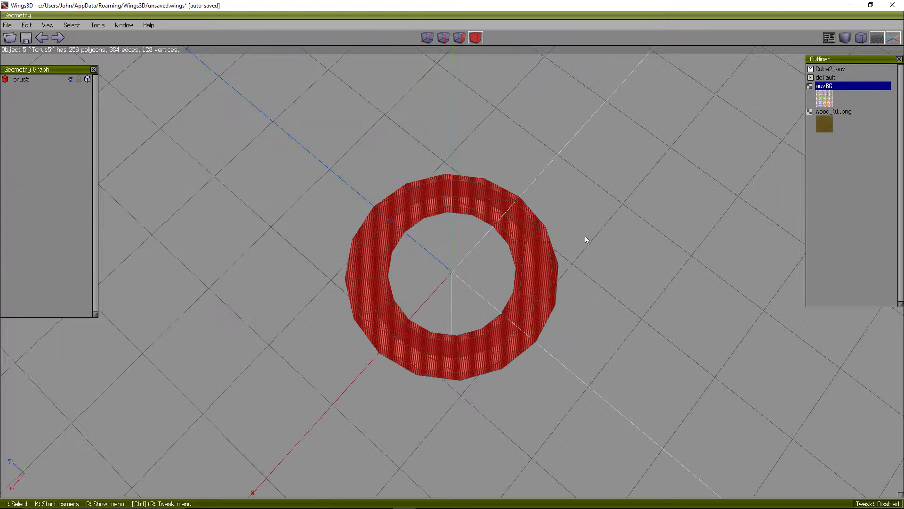
Open UV mapping for the triangulated torus and try to place the wood_01.png image on it.
right_click(500, 209)
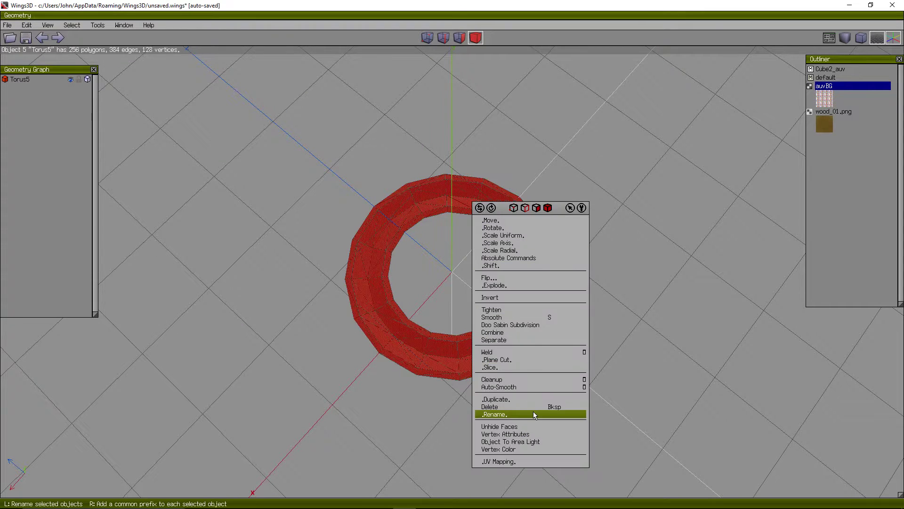
click(519, 461)
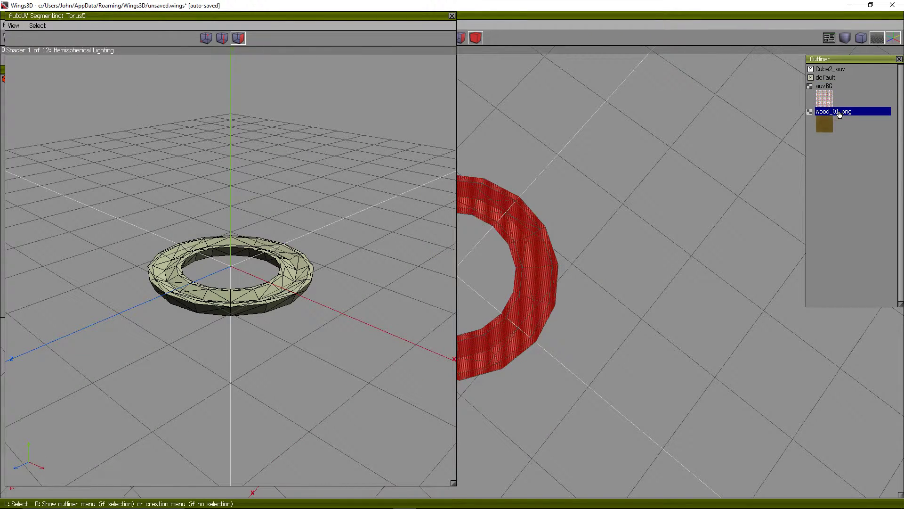
drag(840, 114, 336, 159)
middle_drag(259, 259, 316, 170)
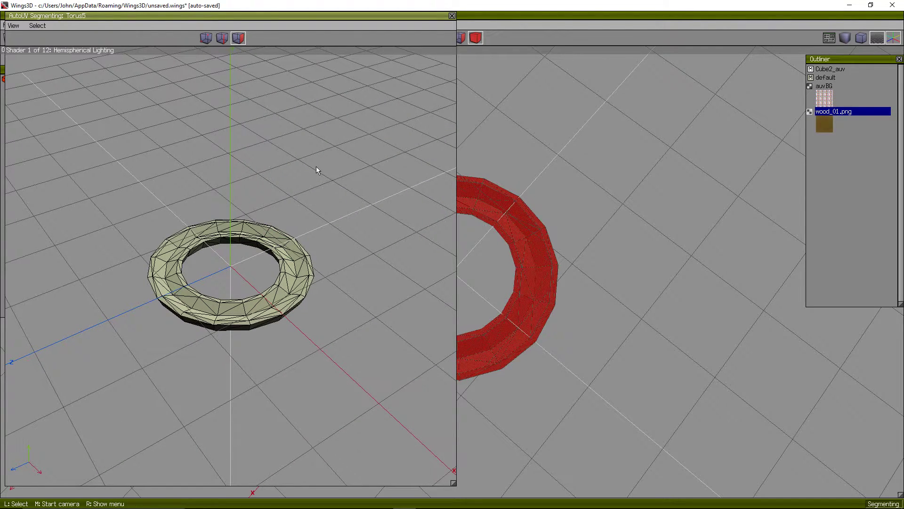
Try to select the edge loop around the torus's inner rim for UV segmenting.
click(220, 34)
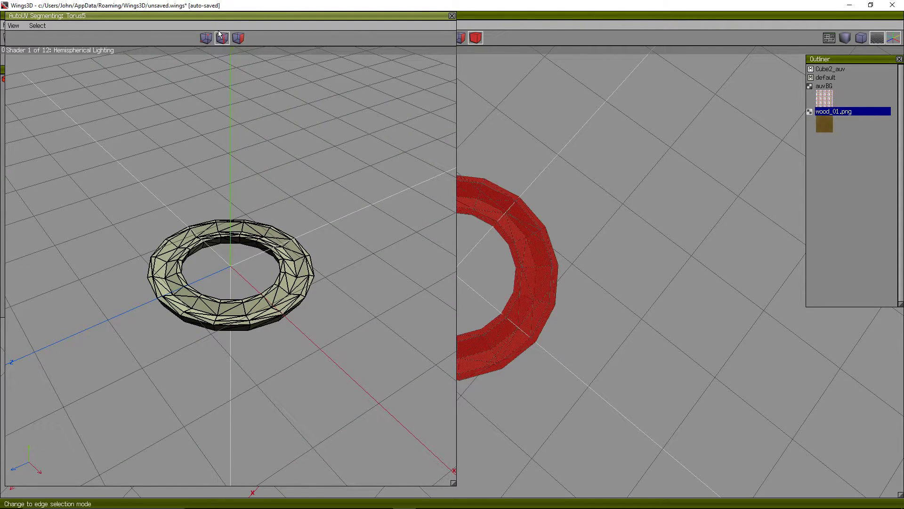
click(243, 241)
key(l)
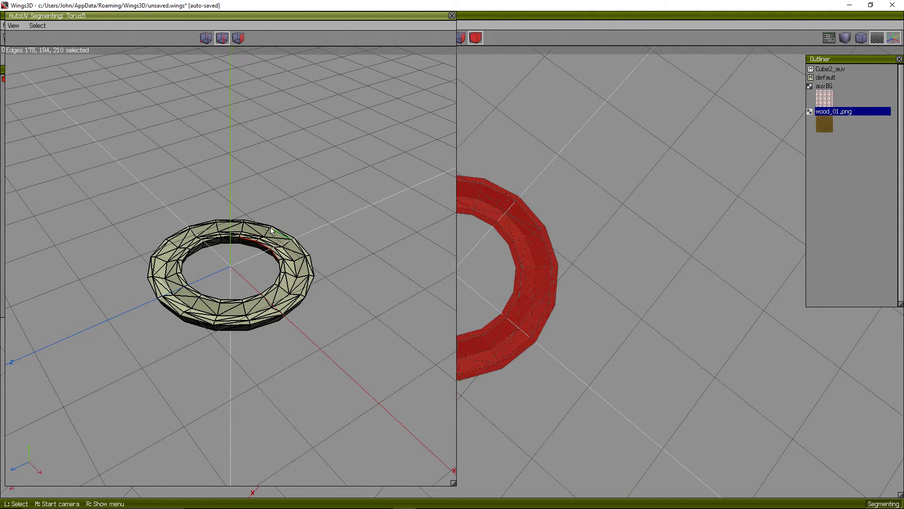
middle_click(299, 254)
click(298, 253)
scroll(299, 253, up, 4)
Close the UV segmenting window and undo the vertex connection on the torus.
drag(446, 16, 449, 15)
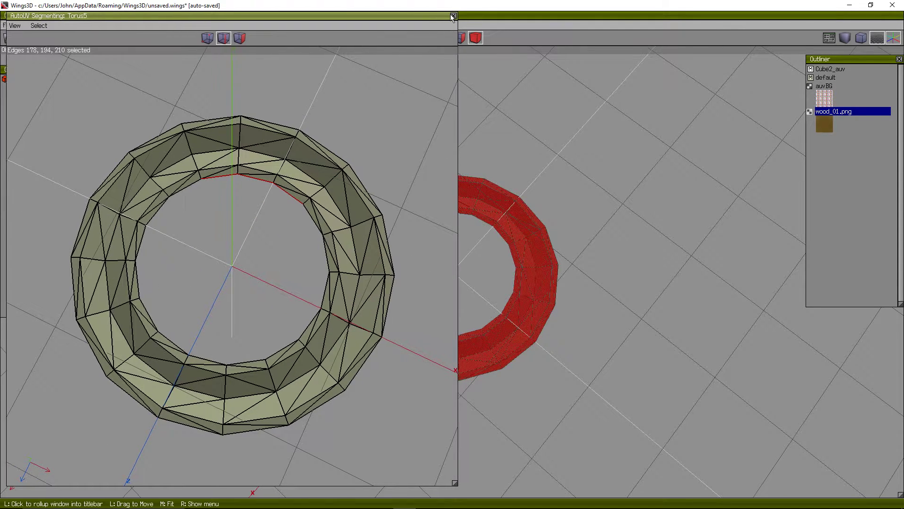
click(452, 15)
click(39, 36)
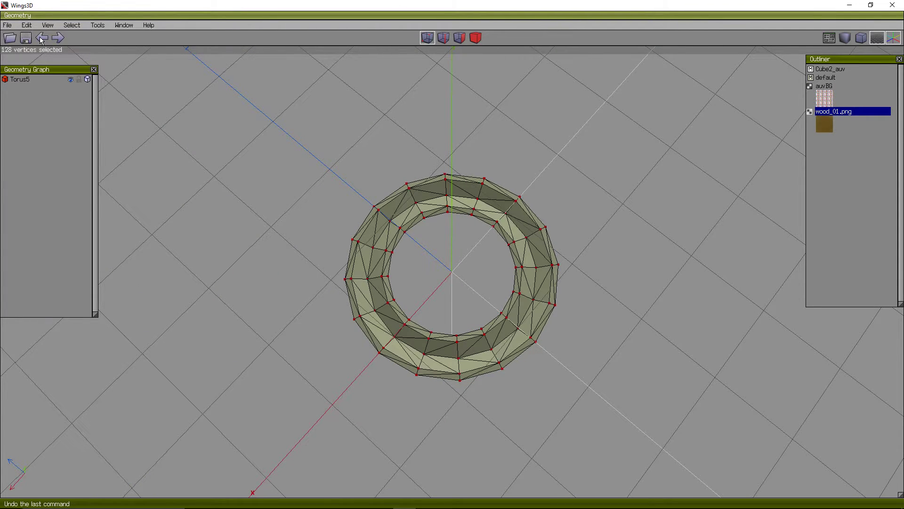
Select the whole torus and start UV mapping on it in edge selection mode.
click(475, 38)
right_click(353, 151)
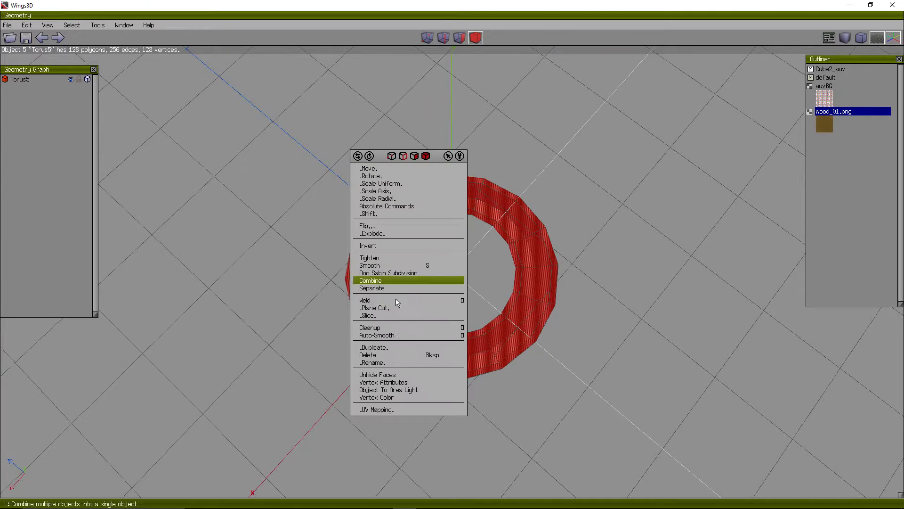
click(385, 410)
key(2)
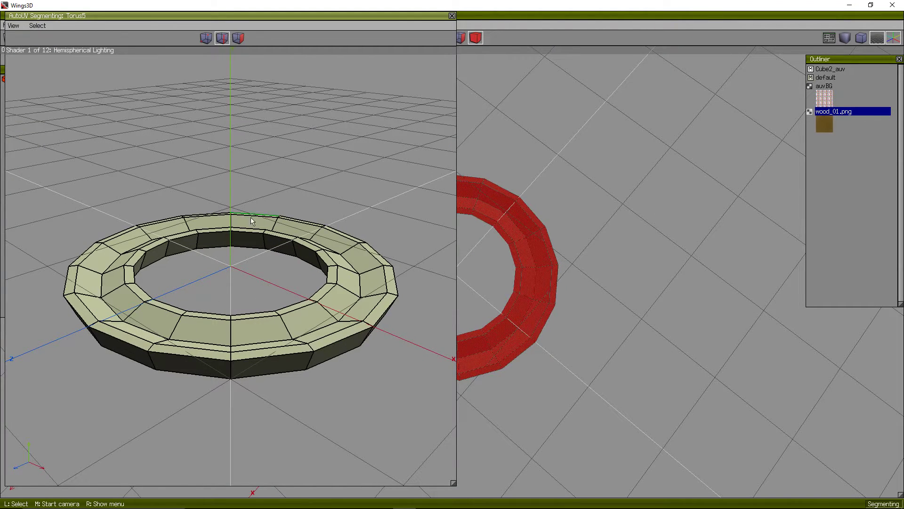
Mark the torus's upper inner and outer rim edge loops for cutting and continue to unfold it into UV charts.
click(245, 233)
key(l)
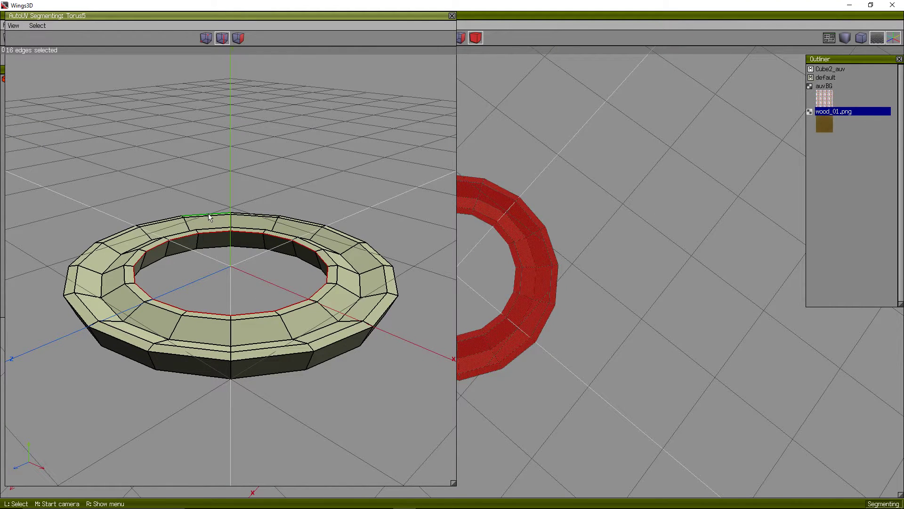
middle_drag(210, 217, 210, 203)
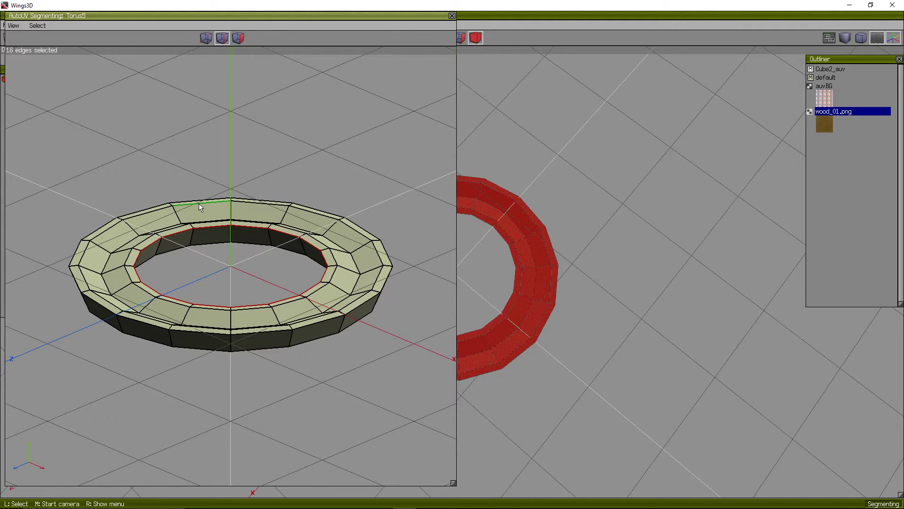
click(199, 203)
right_click(249, 190)
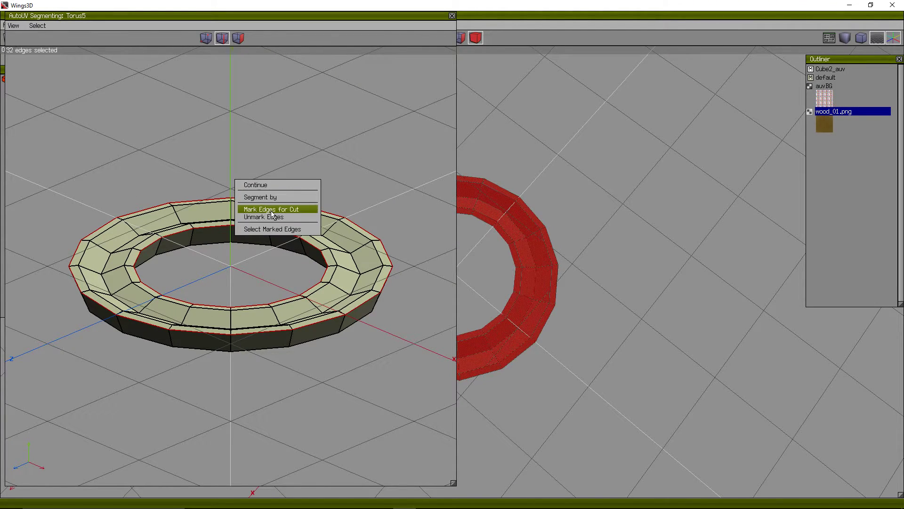
click(273, 210)
right_click(273, 212)
click(278, 206)
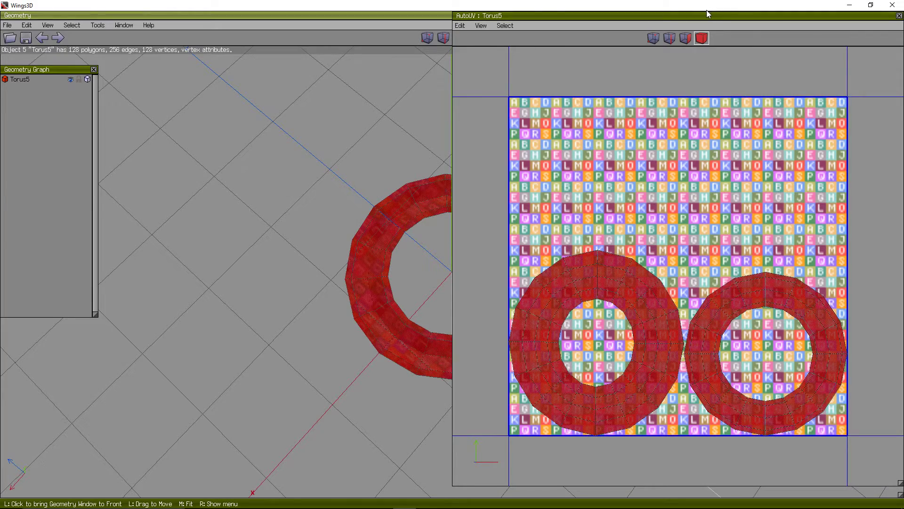
Move the AutoUV window clear of the Outliner and apply the wood_01.png image to the torus's UV layout.
drag(706, 9, 697, 13)
double_click(757, 8)
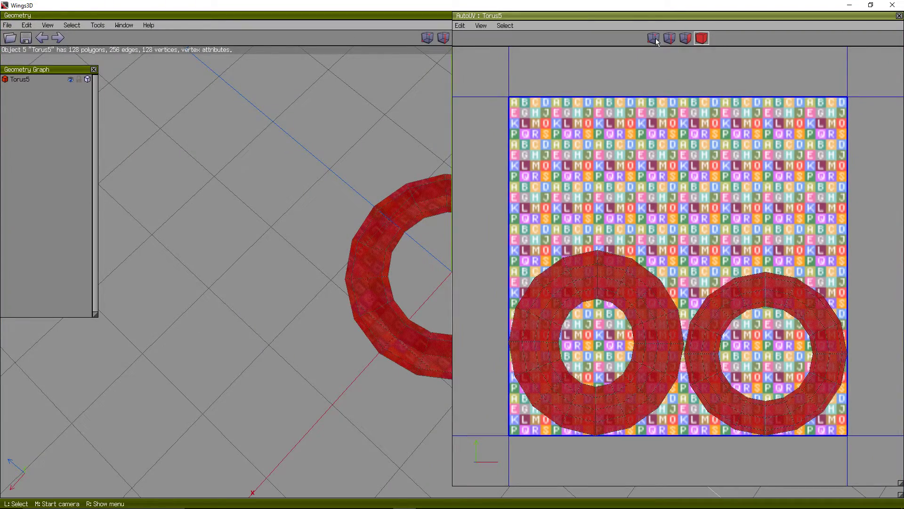
drag(636, 19, 295, 18)
drag(826, 120, 499, 156)
click(455, 17)
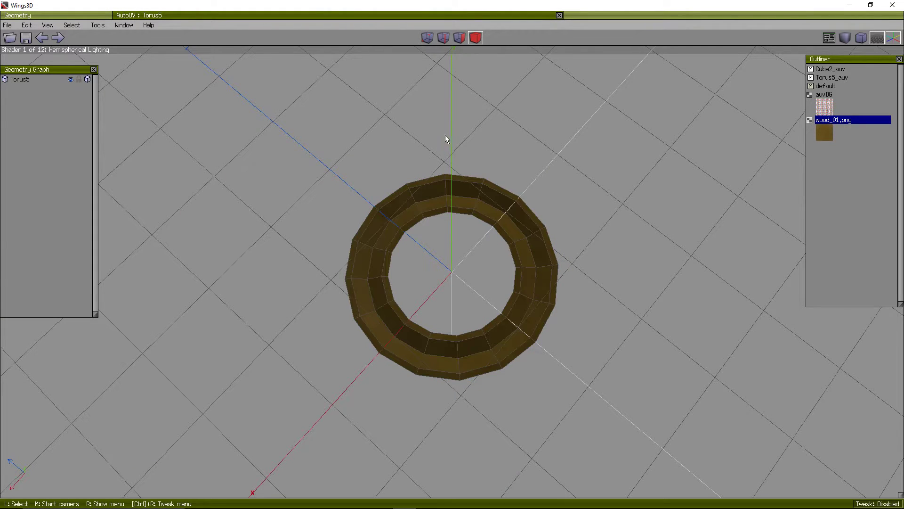
Select all the torus's UV charts, scale them uniformly to 2500%, and close the UV editor.
click(410, 15)
scroll(387, 179, down, 5)
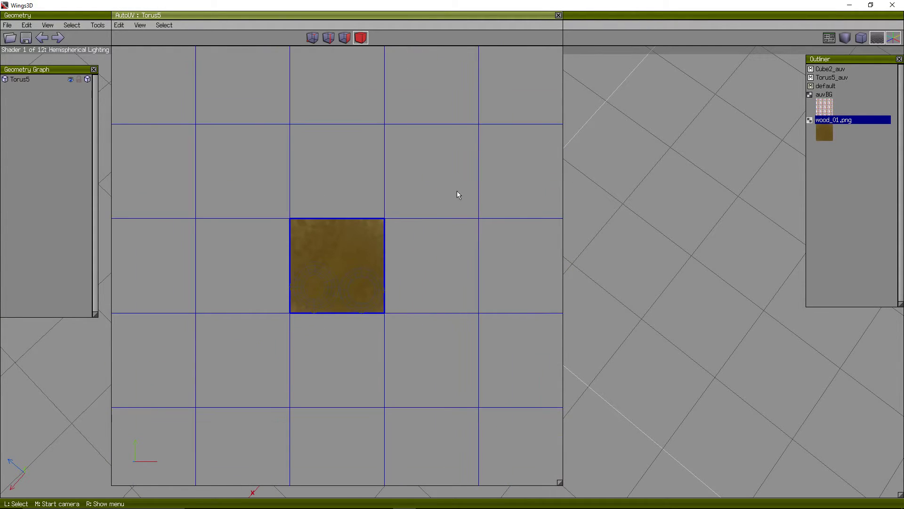
drag(456, 191, 285, 317)
right_click(395, 232)
click(410, 239)
click(428, 237)
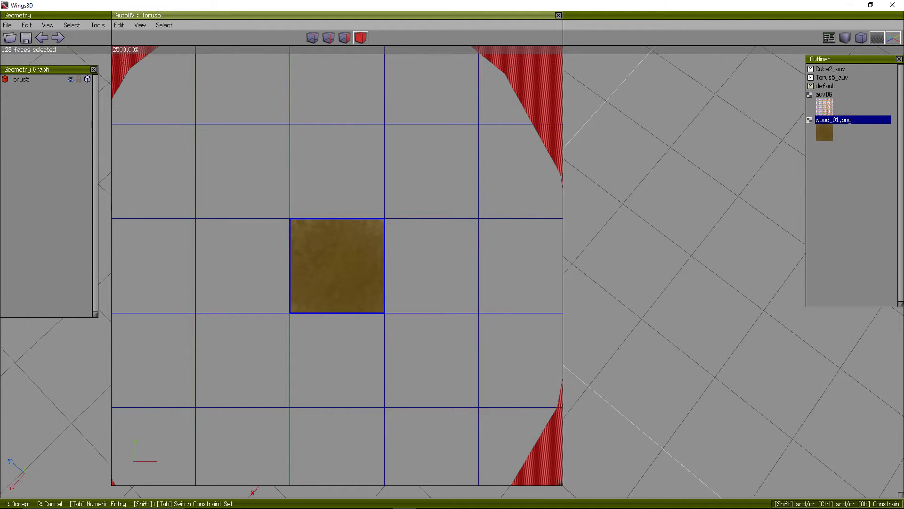
click(606, 67)
click(559, 15)
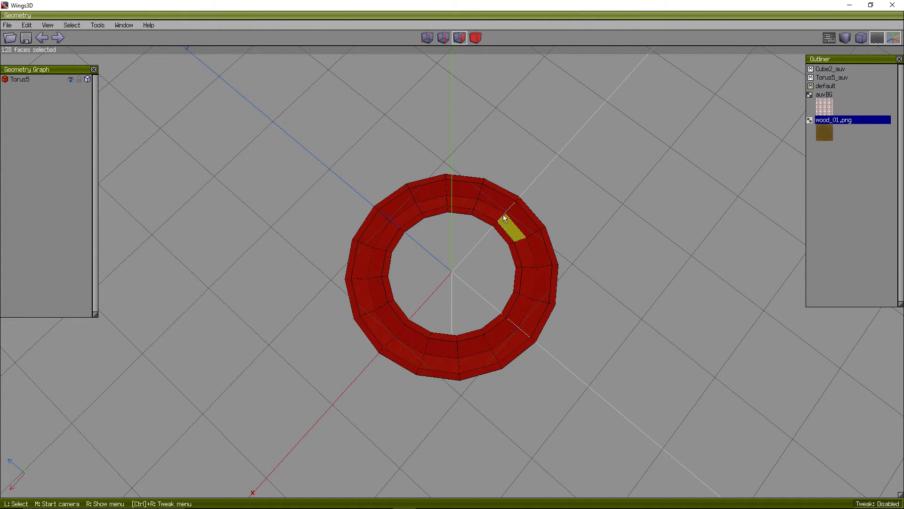
Clear the face selection and examine the wood texture on the torus from close up and from a distance.
key(space)
middle_click(479, 66)
scroll(452, 271, up, 8)
click(301, 256)
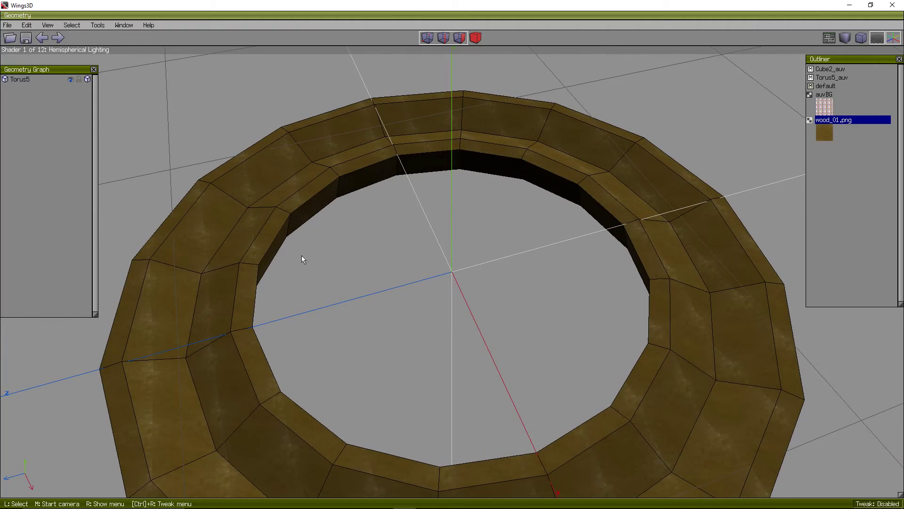
scroll(245, 339, down, 8)
scroll(705, 134, down, 3)
middle_click(624, 188)
click(623, 189)
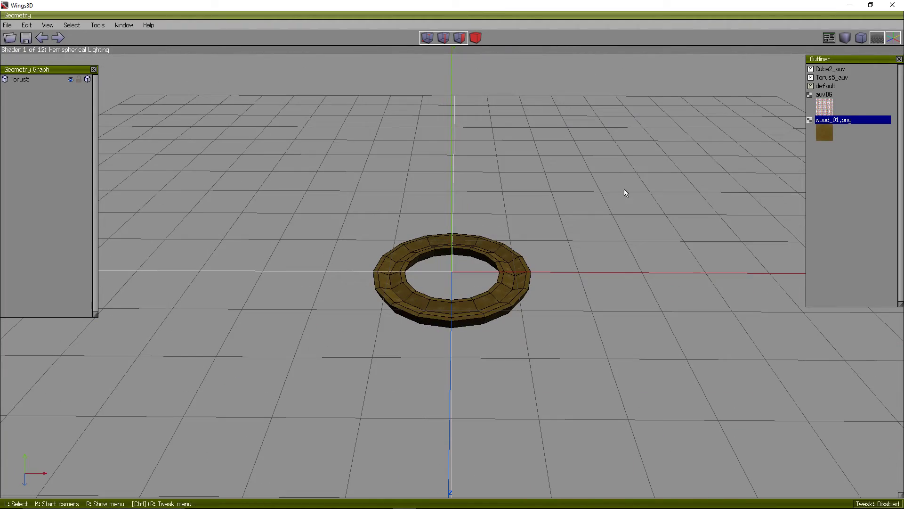
Hide the ground plane and axes and show the textured torus with smooth shading.
click(879, 38)
click(893, 38)
middle_click(464, 268)
scroll(465, 269, up, 4)
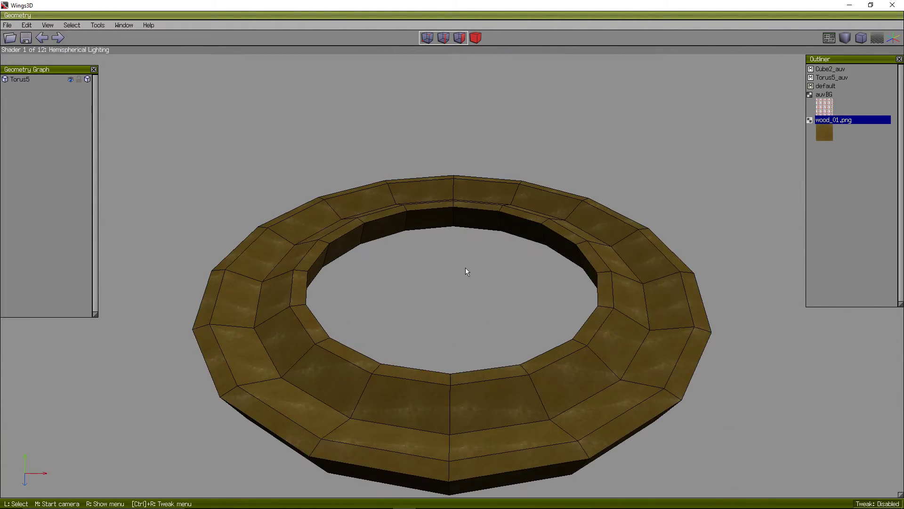
scroll(464, 268, up, 3)
click(464, 269)
click(845, 39)
scroll(505, 265, down, 2)
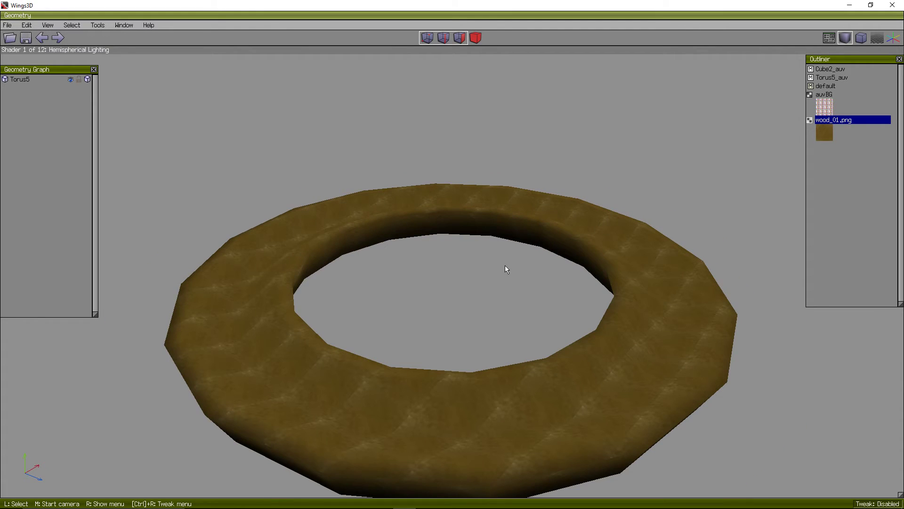
middle_click(504, 265)
click(505, 265)
Check the available export file formats and start quitting the program.
click(8, 25)
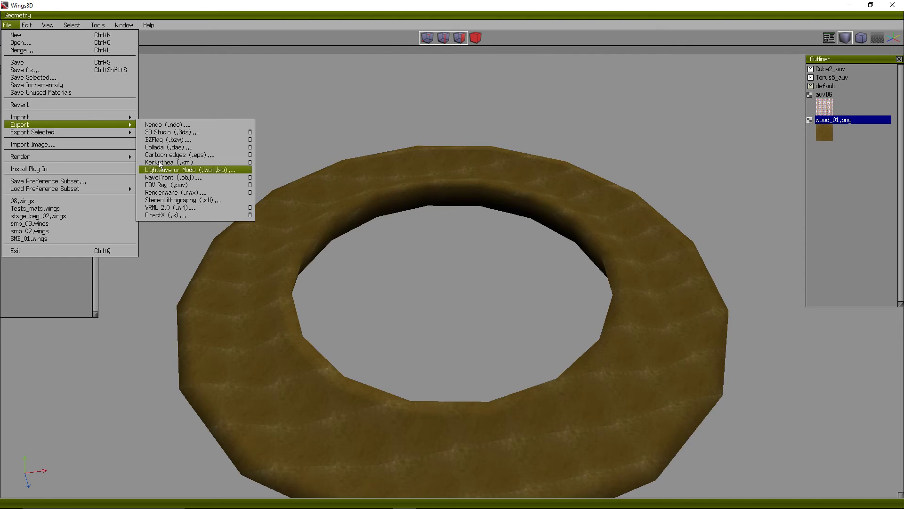
mouse_move(101, 125)
click(897, 6)
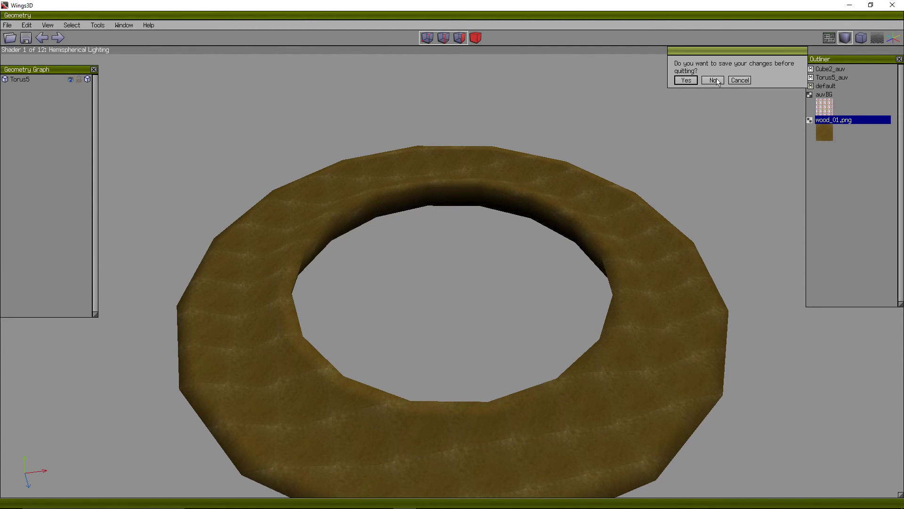